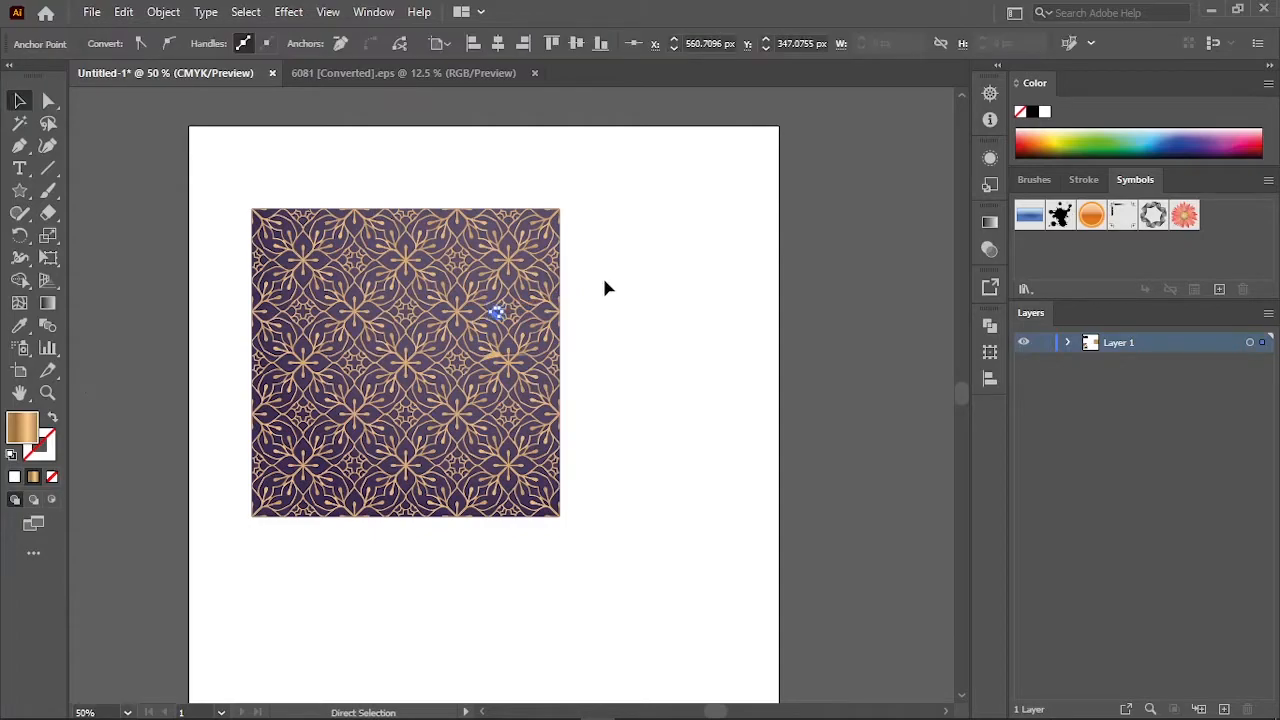
# Move the pattern square toward the artboard's centre and draw a five-pointed star over it
pyautogui.moveTo(560, 297); pyautogui.dragTo(629, 284)
pyautogui.click(19, 190)
pyautogui.moveTo(683, 294); pyautogui.dragTo(537, 423)
pyautogui.press('v')
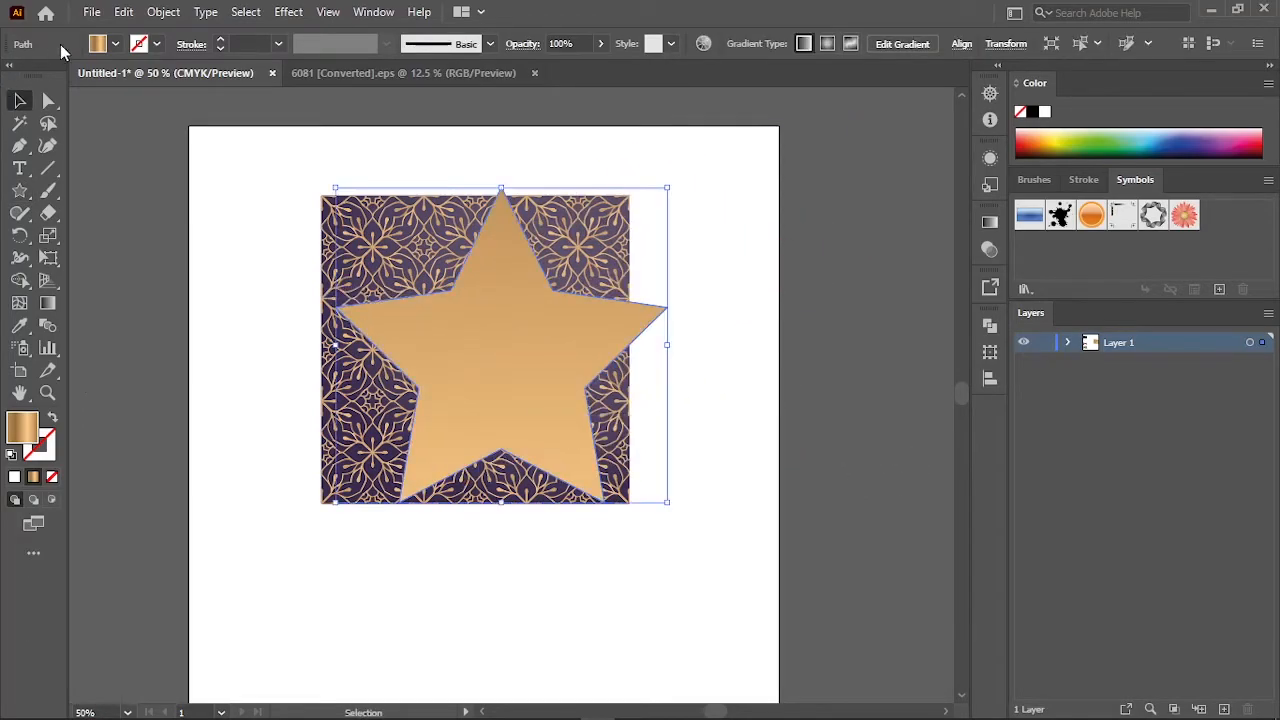
# Fill the star with solid black instead of the gold gradient
pyautogui.click(116, 44)
pyautogui.click(51, 76)
pyautogui.click(343, 344)
pyautogui.click(284, 368)
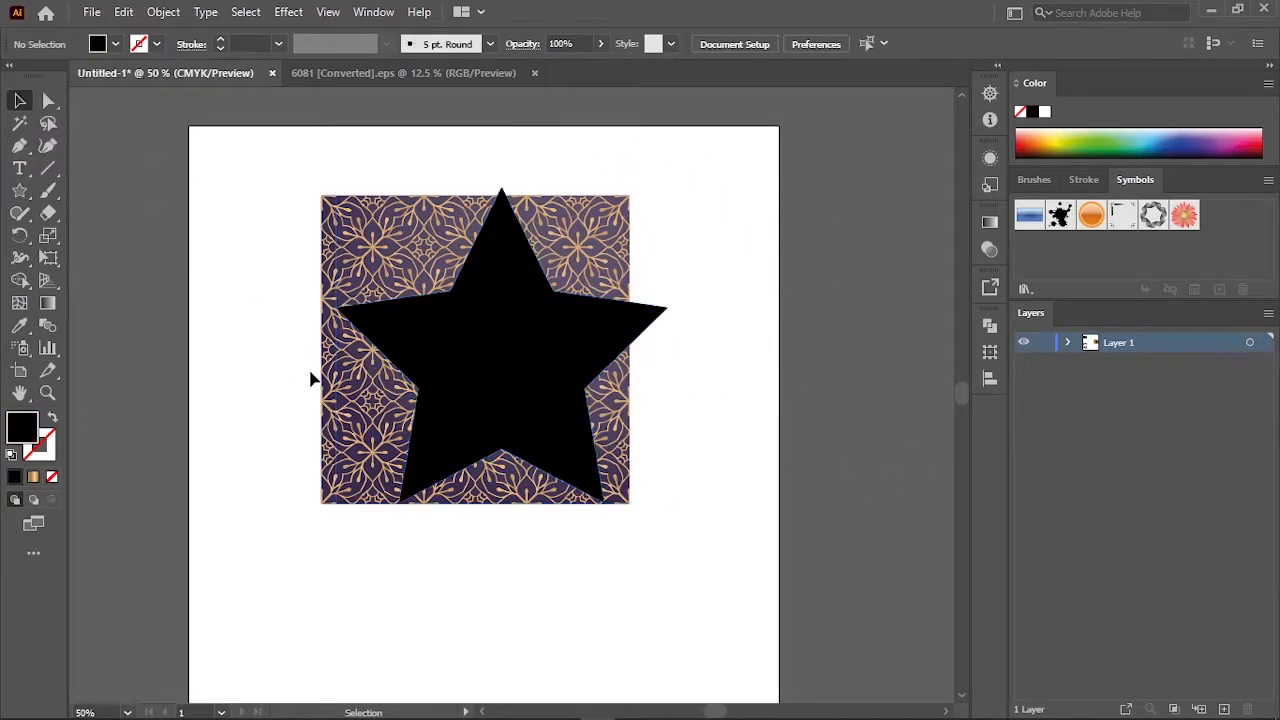
# Scale the black star down and centre it so it fits inside the pattern square
pyautogui.moveTo(510, 376); pyautogui.dragTo(486, 383)
pyautogui.moveTo(648, 197); pyautogui.dragTo(607, 226)
pyautogui.moveTo(510, 378); pyautogui.dragTo(503, 371)
pyautogui.click(652, 318)
pyautogui.scroll(1, 662, 299)
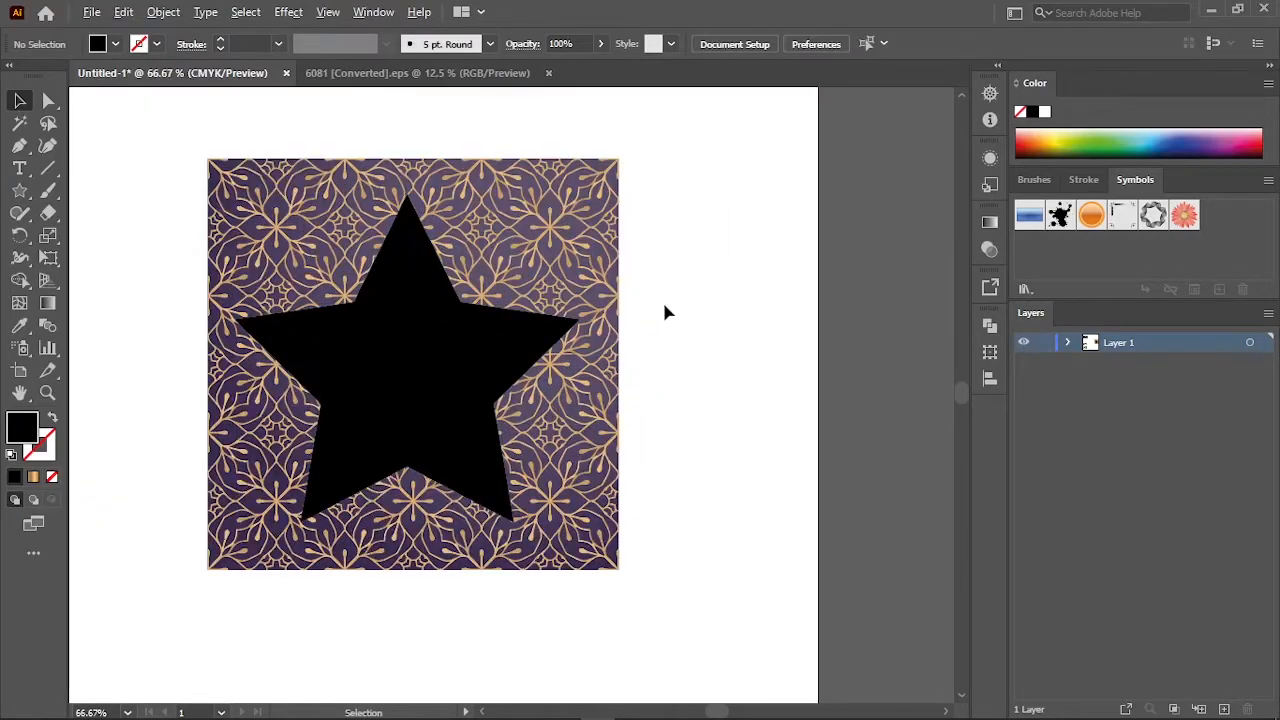
# Make a clipping mask from the star and the pattern, and reposition the clipped star on the artboard
pyautogui.hotkey('ctrl', 'a')
pyautogui.rightClick(481, 375)
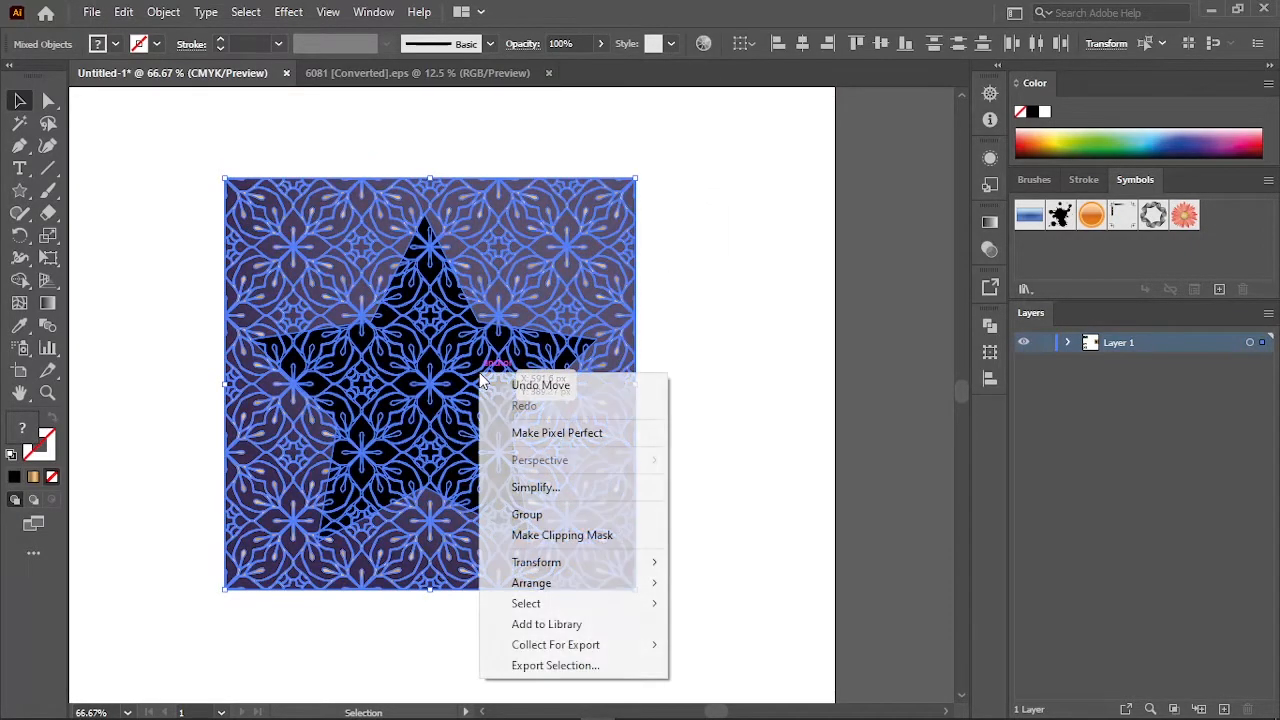
pyautogui.click(591, 536)
pyautogui.click(628, 382)
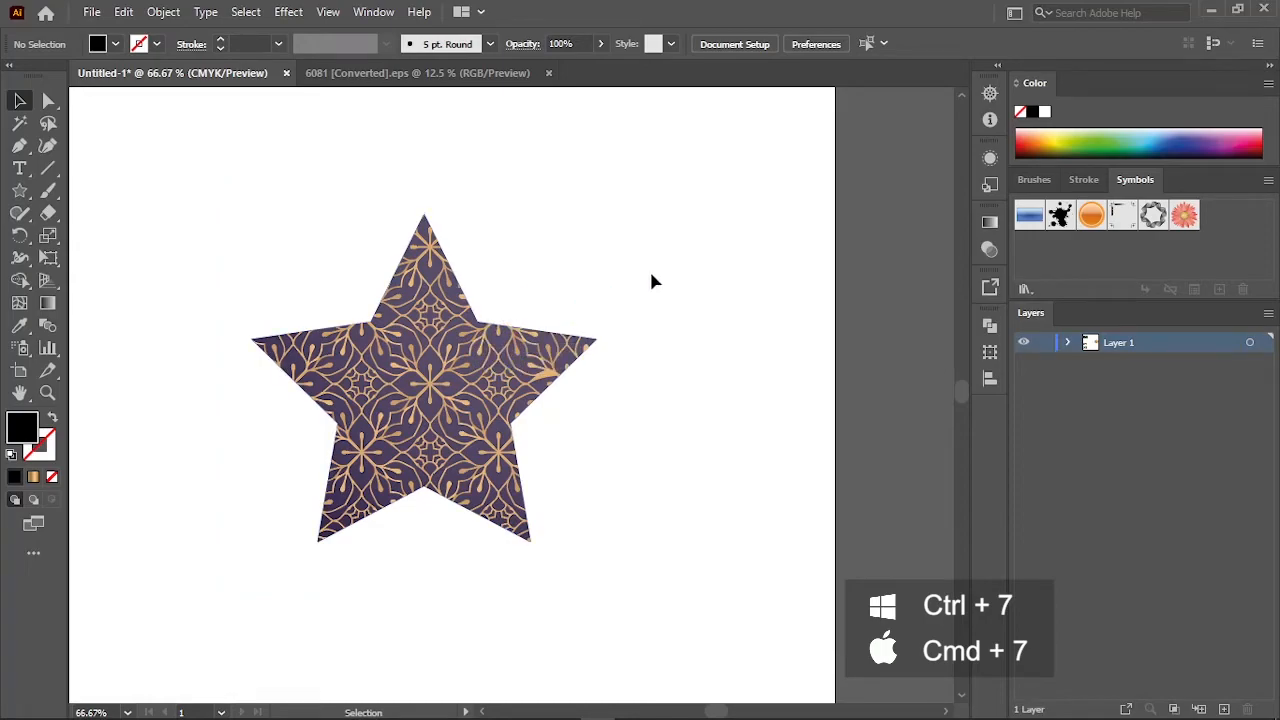
pyautogui.moveTo(530, 410); pyautogui.dragTo(564, 432)
pyautogui.click(738, 318)
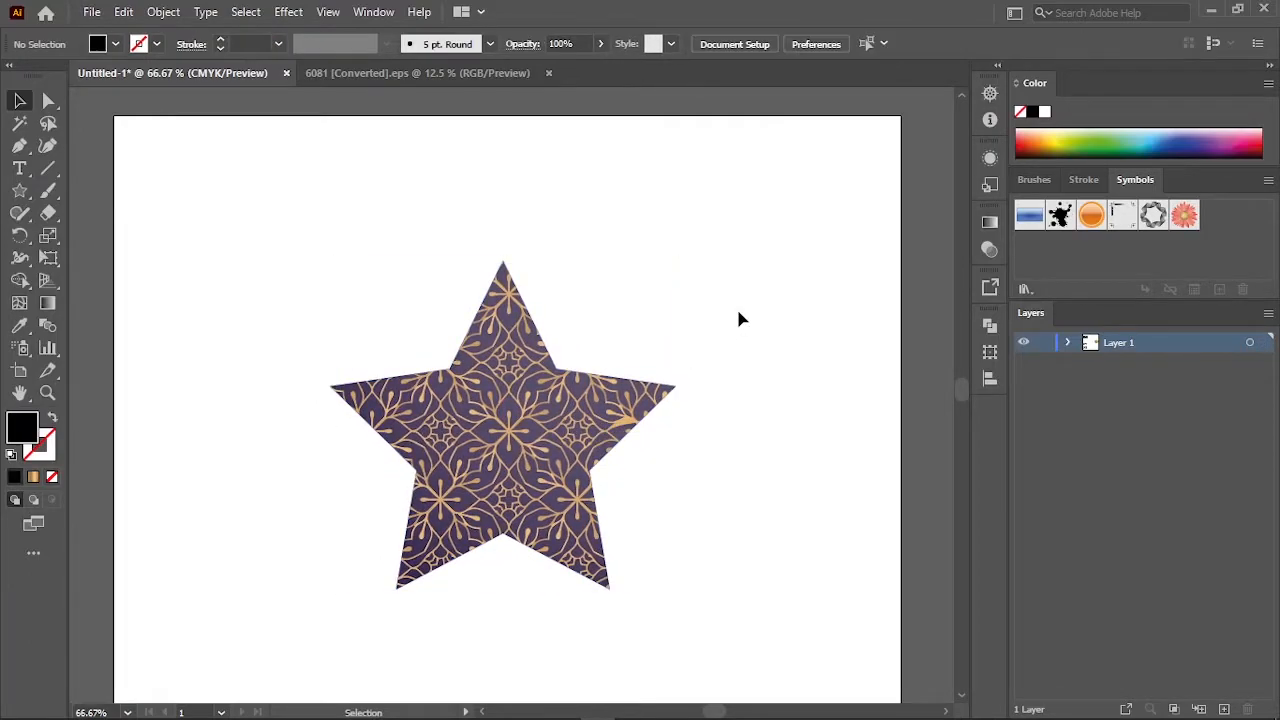
# Undo the star's move and clipping mask, and check the black star lying above the pattern
pyautogui.hotkey('ctrl', 'z')
pyautogui.hotkey('ctrl', 'z')
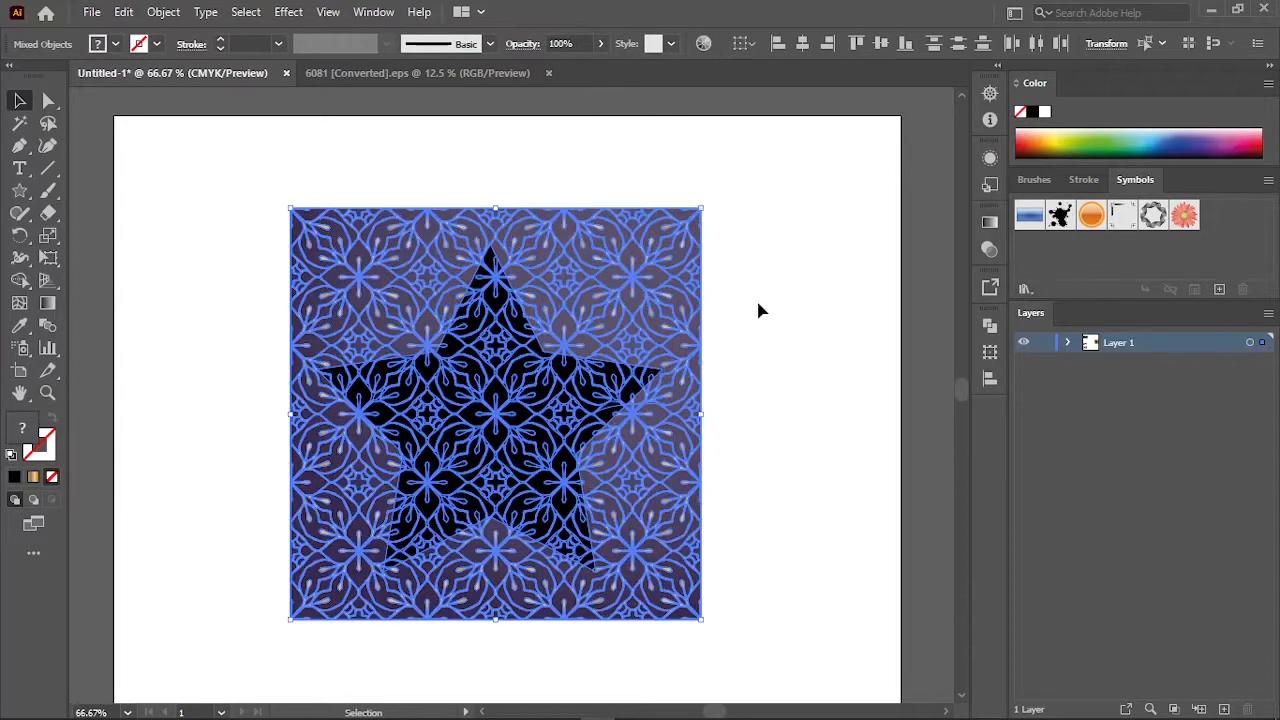
pyautogui.click(733, 364)
pyautogui.click(543, 394)
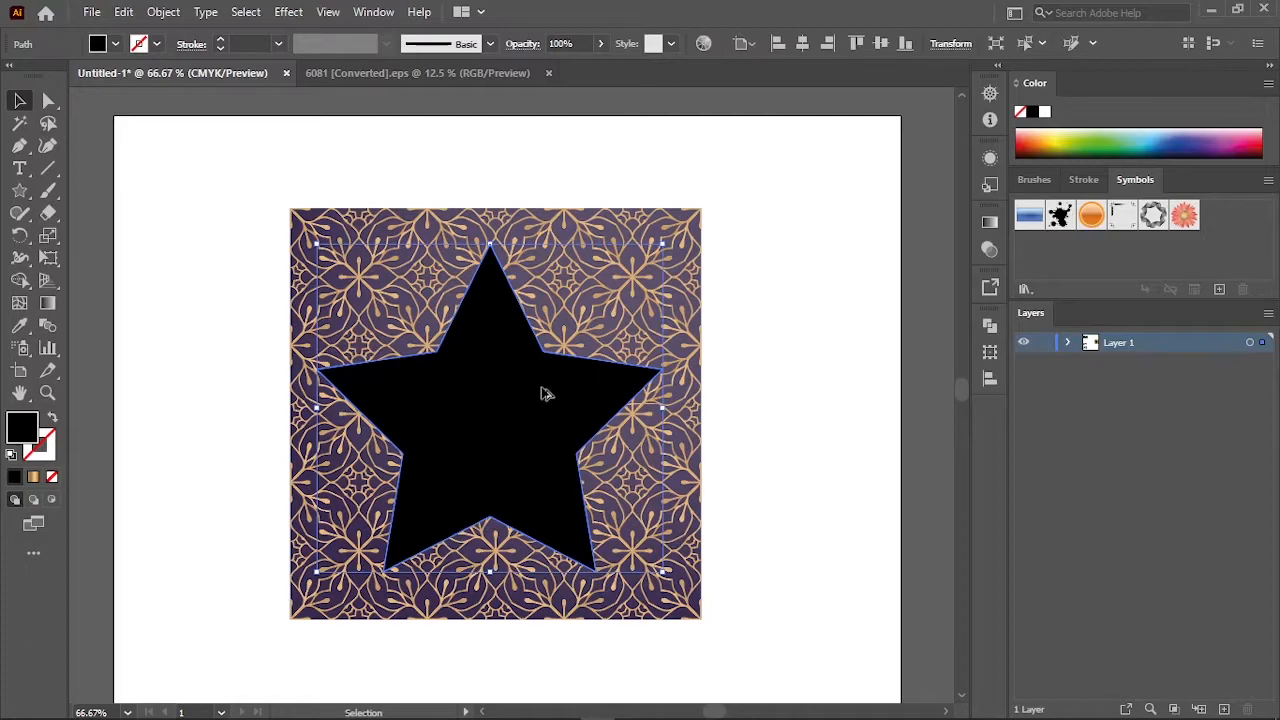
pyautogui.moveTo(543, 394); pyautogui.dragTo(533, 389)
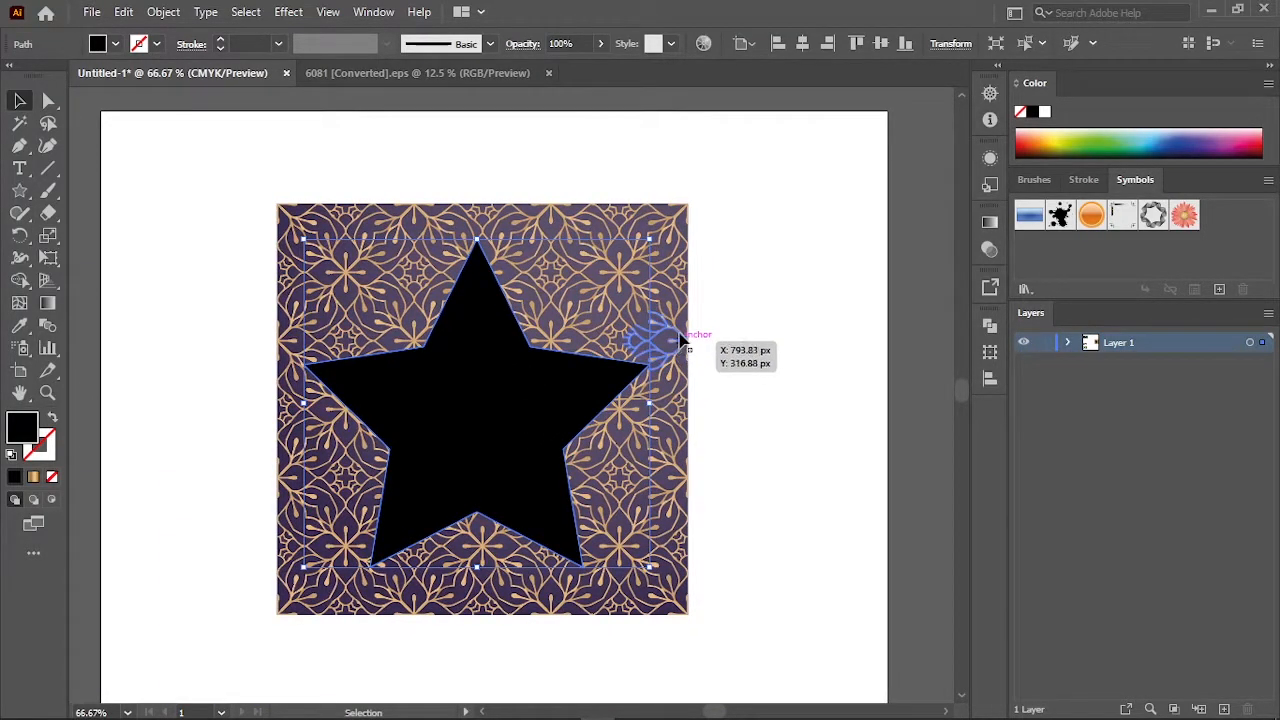
pyautogui.click(749, 308)
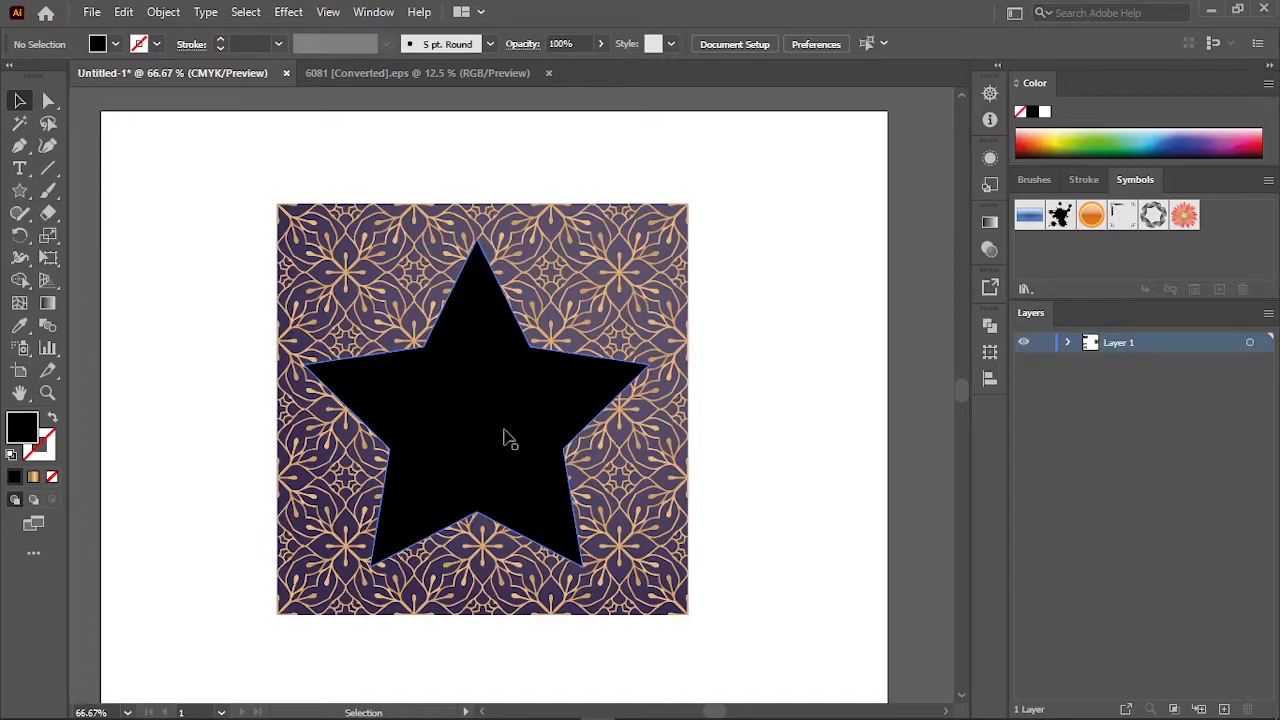
# Move the star and pattern together to the upper-left corner of the artboard
pyautogui.moveTo(480, 451); pyautogui.dragTo(520, 440)
pyautogui.moveTo(368, 471); pyautogui.dragTo(471, 445)
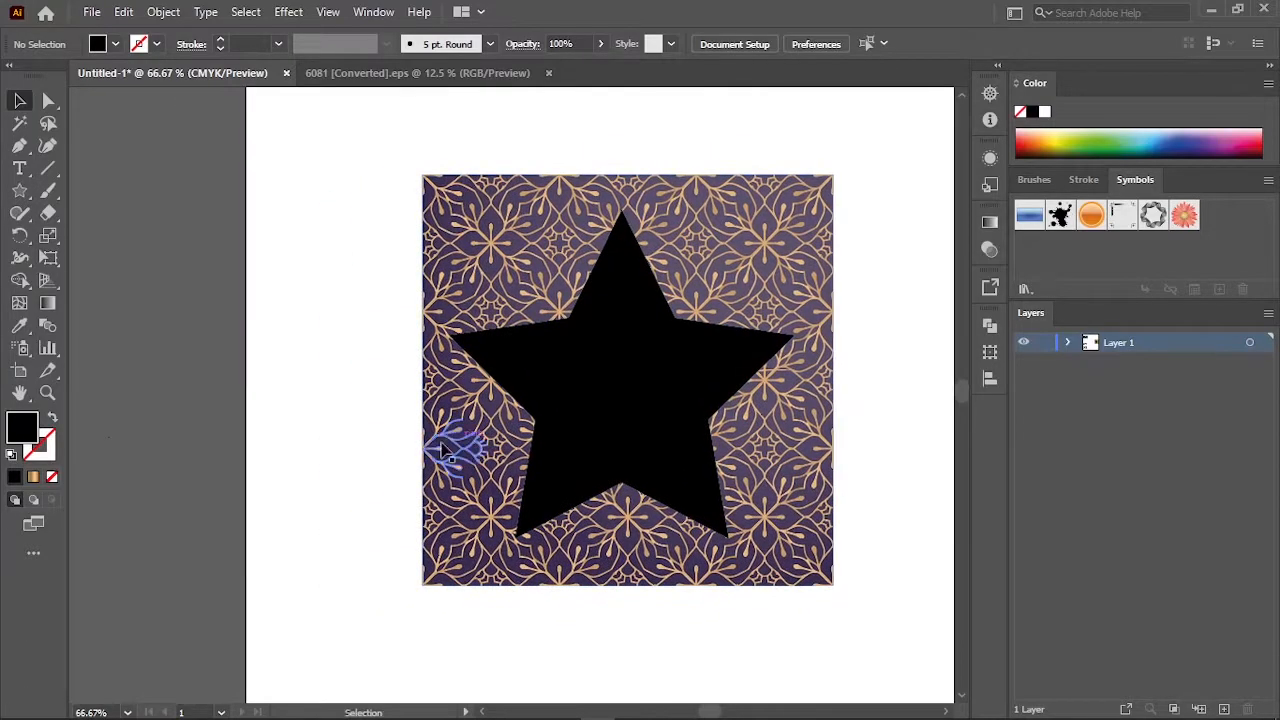
pyautogui.scroll(-1, 481, 413)
pyautogui.hotkey('ctrl', 'a')
pyautogui.moveTo(598, 437); pyautogui.dragTo(478, 374)
pyautogui.click(718, 342)
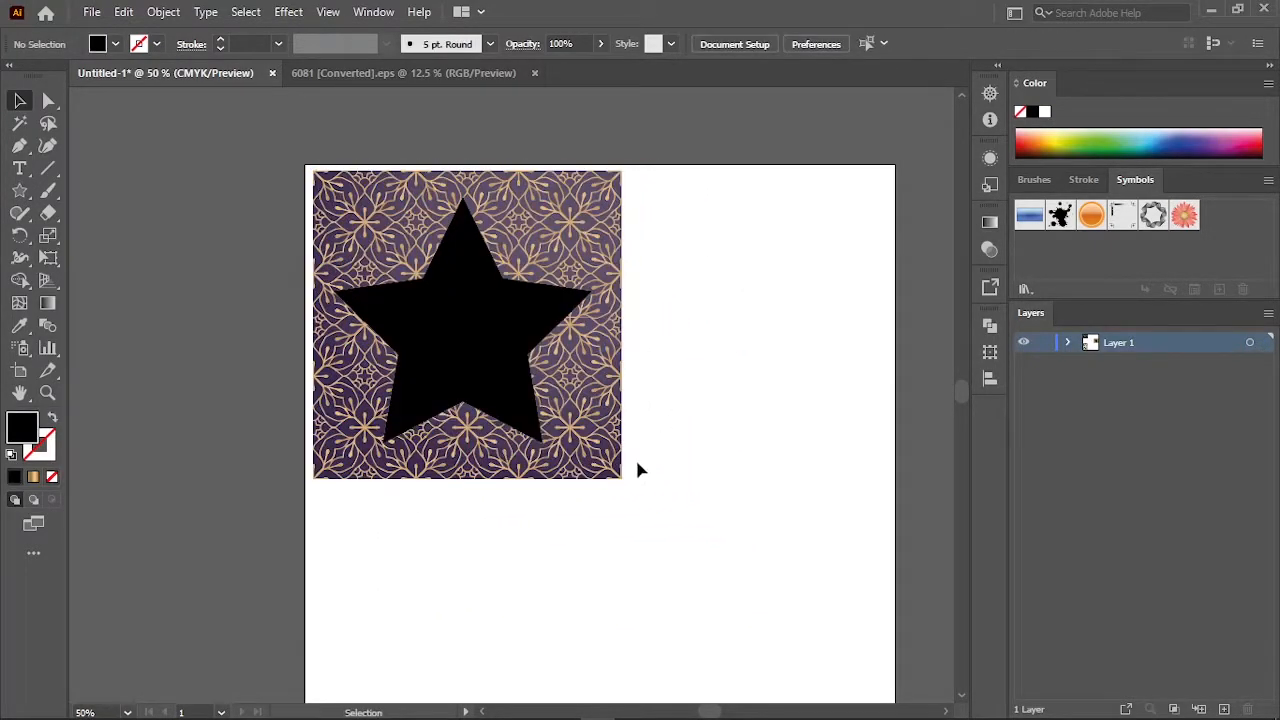
# Examine the anchor points of the lower apple shape on the pasteboard with the Direct Selection tool
pyautogui.hotkey('ctrl', '-')
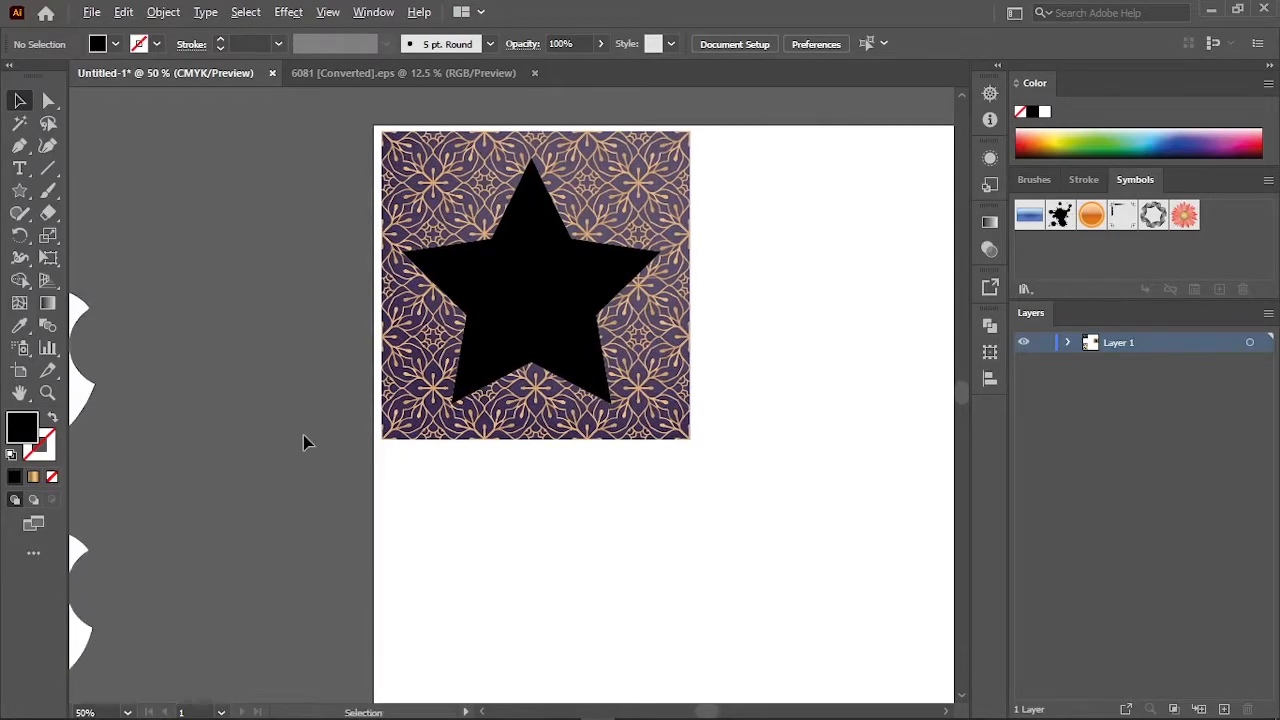
pyautogui.click(181, 540)
pyautogui.moveTo(164, 380); pyautogui.dragTo(296, 382)
pyautogui.click(400, 509)
pyautogui.scroll(2, 400, 509)
pyautogui.moveTo(375, 482); pyautogui.dragTo(502, 479)
pyautogui.moveTo(454, 359); pyautogui.dragTo(497, 377)
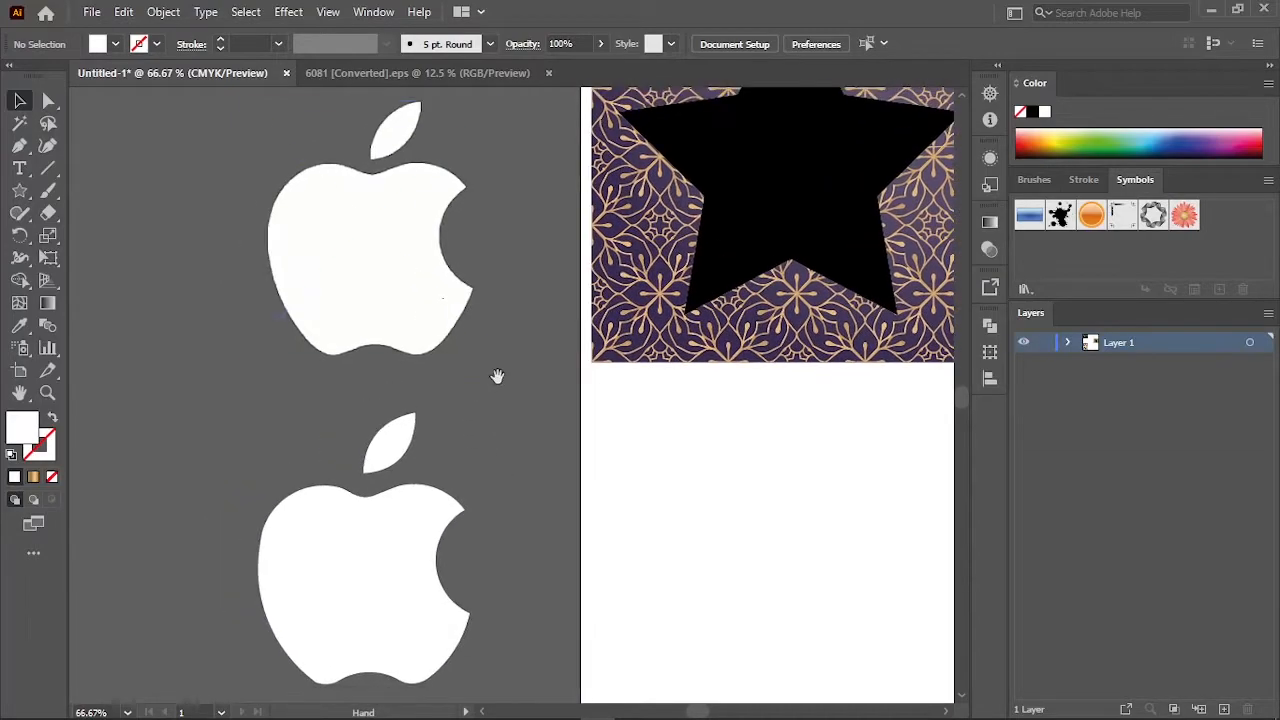
pyautogui.moveTo(235, 379); pyautogui.dragTo(250, 373)
pyautogui.click(356, 586)
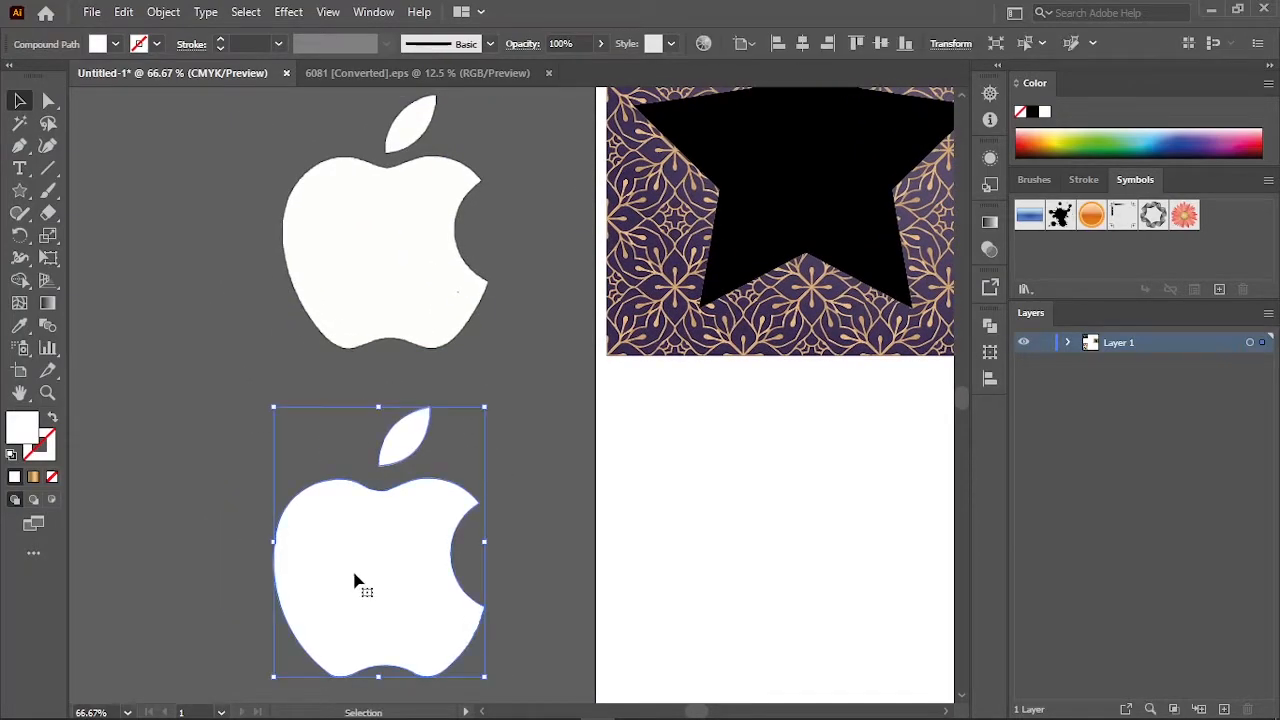
pyautogui.scroll(1, 351, 557)
pyautogui.moveTo(349, 562); pyautogui.dragTo(375, 516)
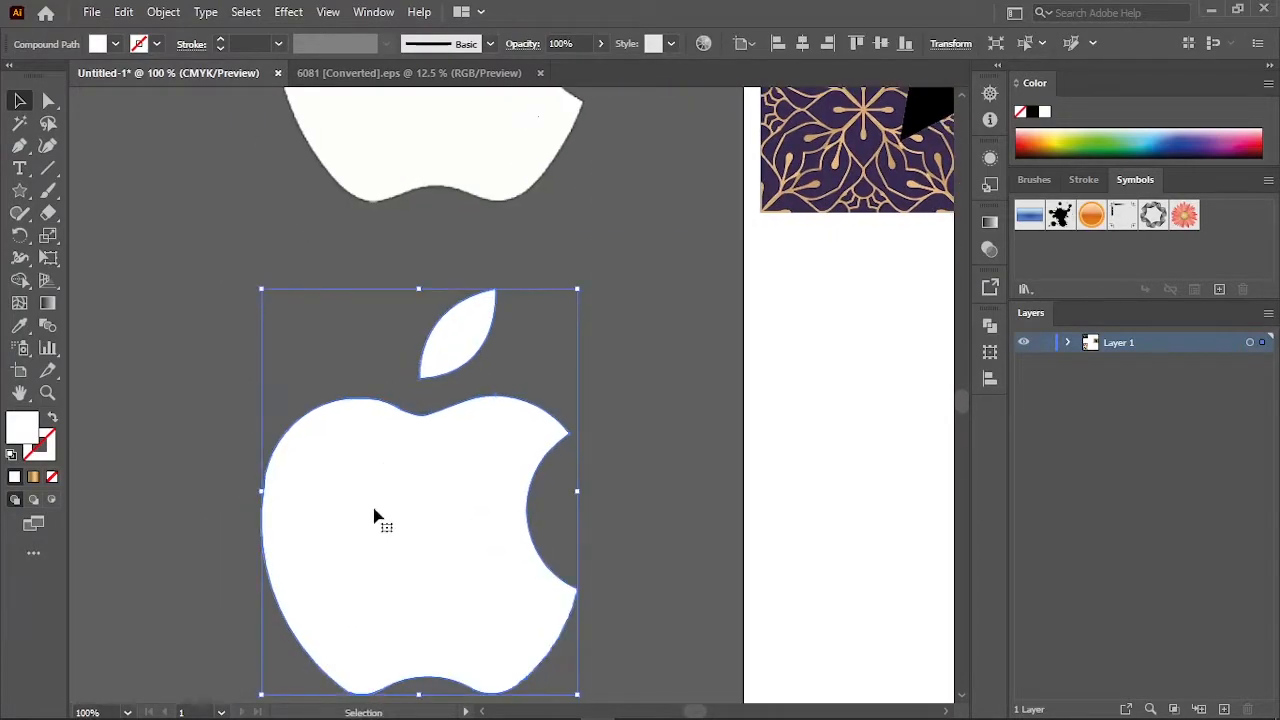
pyautogui.click(50, 102)
pyautogui.moveTo(422, 517); pyautogui.dragTo(428, 470)
pyautogui.scroll(1, 385, 400)
pyautogui.scroll(-1, 386, 405)
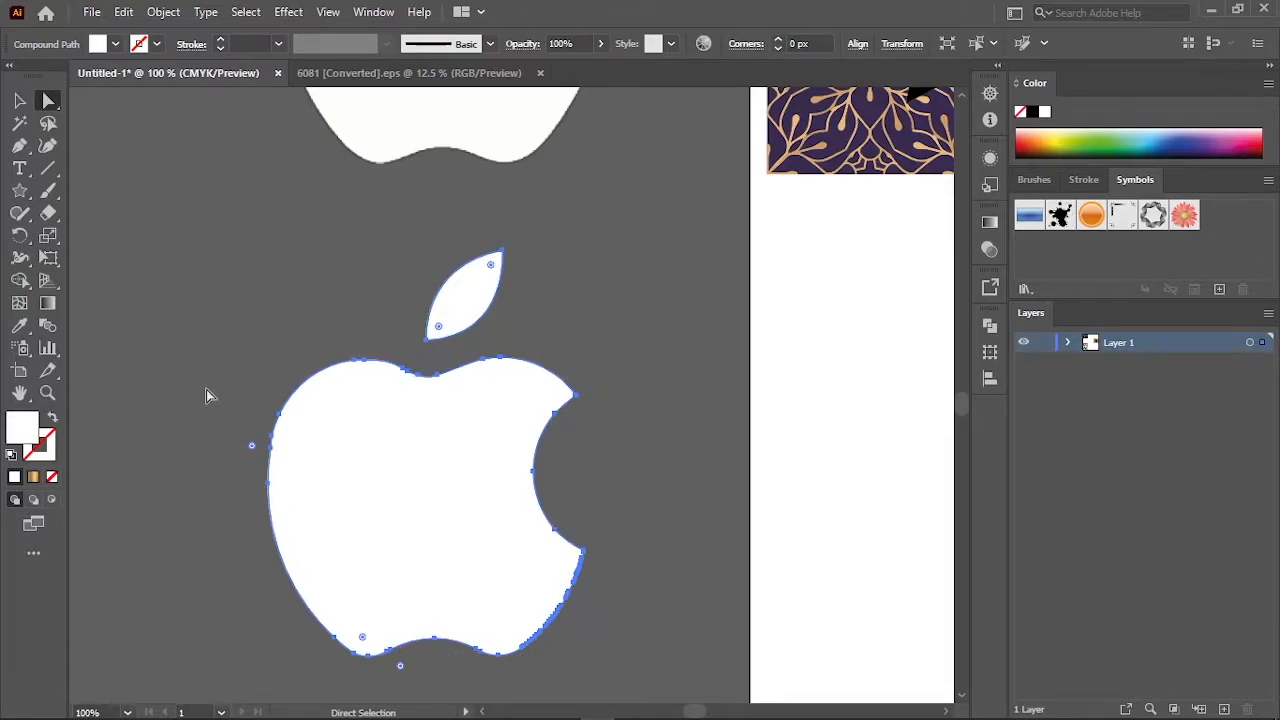
# Examine the linked download.png apple image with the Direct Selection tool to check whether it has editable paths
pyautogui.press('v')
pyautogui.click(371, 206)
pyautogui.scroll(5, 371, 206)
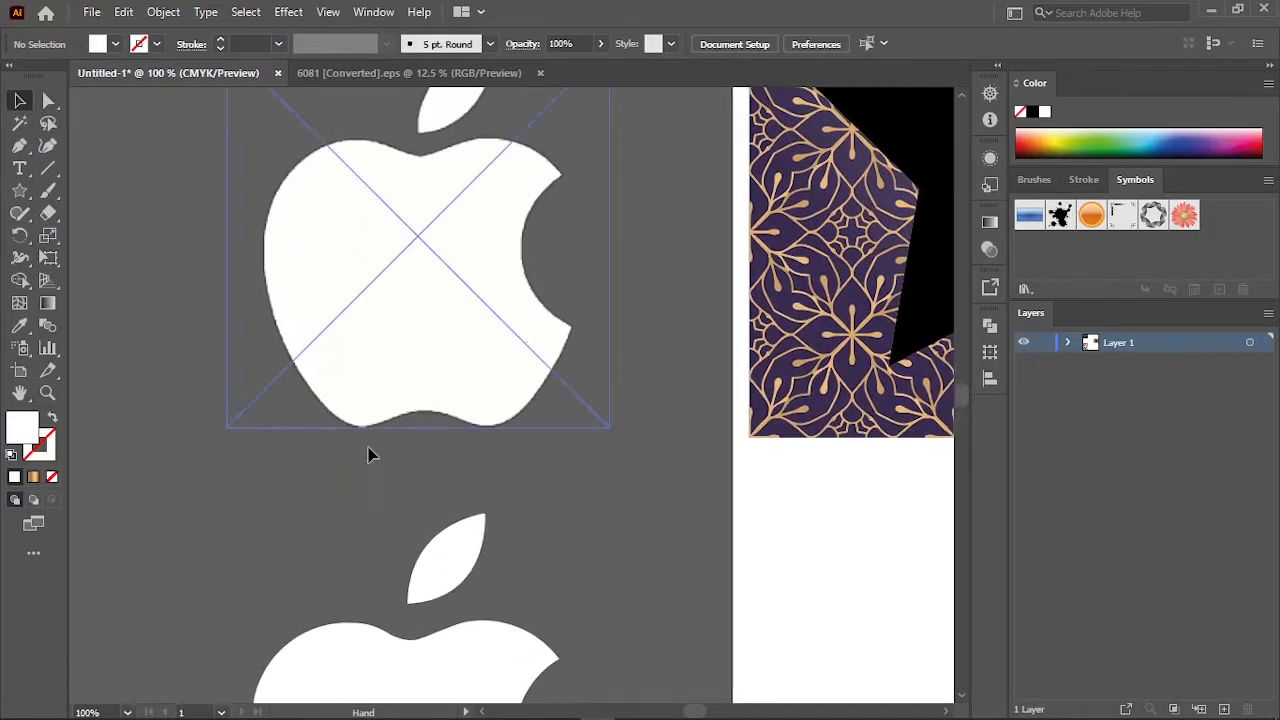
pyautogui.click(447, 292)
pyautogui.scroll(2, 400, 318)
pyautogui.hscroll(1, 350, 343)
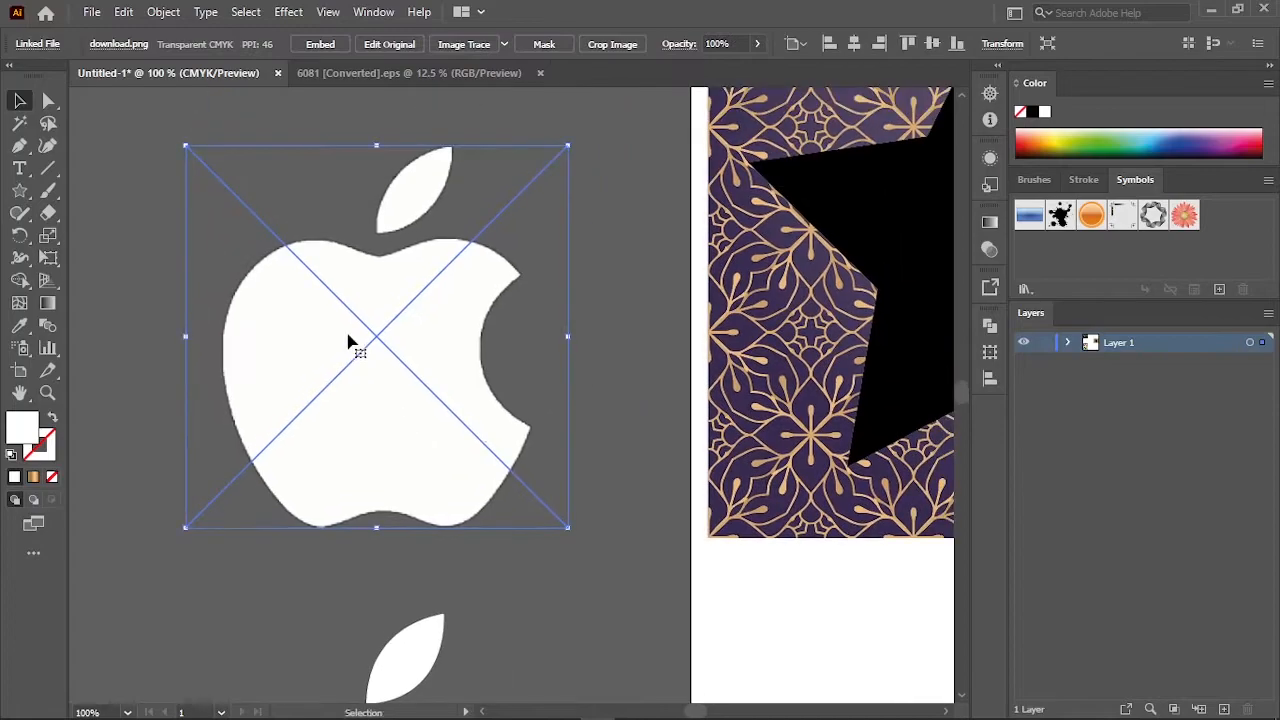
pyautogui.click(48, 101)
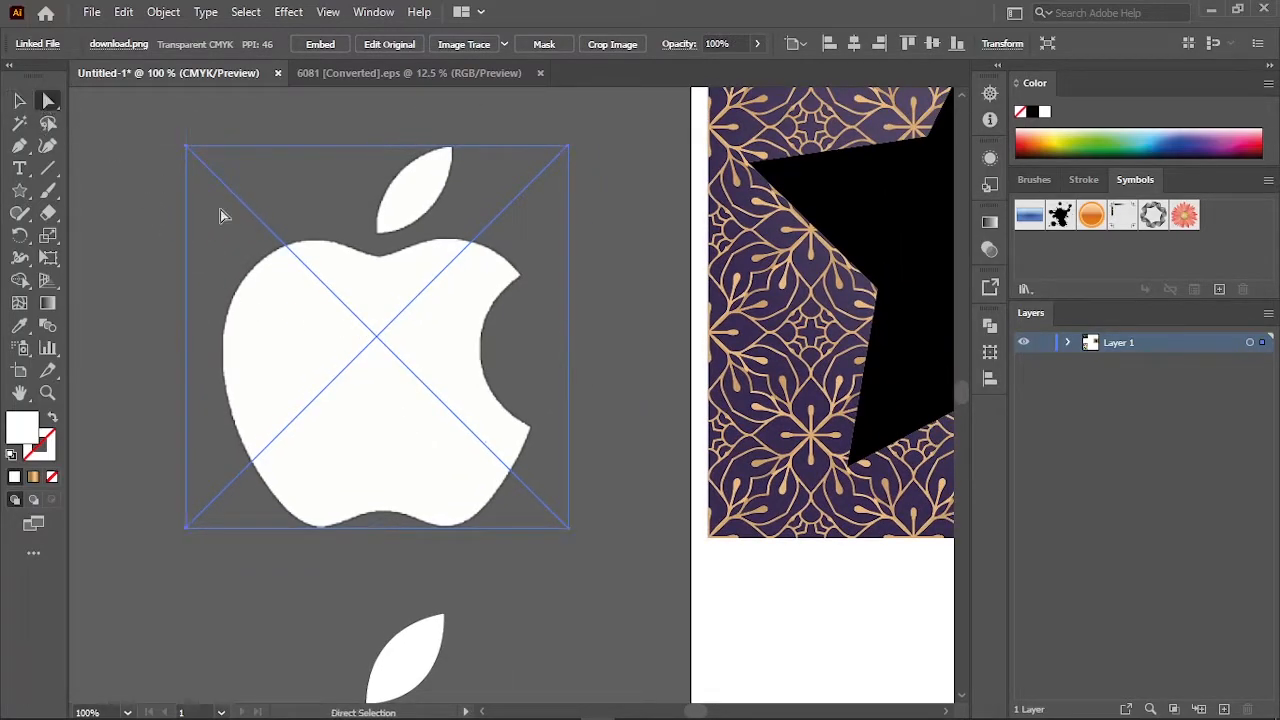
pyautogui.scroll(1, 298, 277)
pyautogui.scroll(1, 390, 245)
pyautogui.scroll(-2, 414, 280)
pyautogui.scroll(1, 449, 320)
pyautogui.scroll(-2, 443, 287)
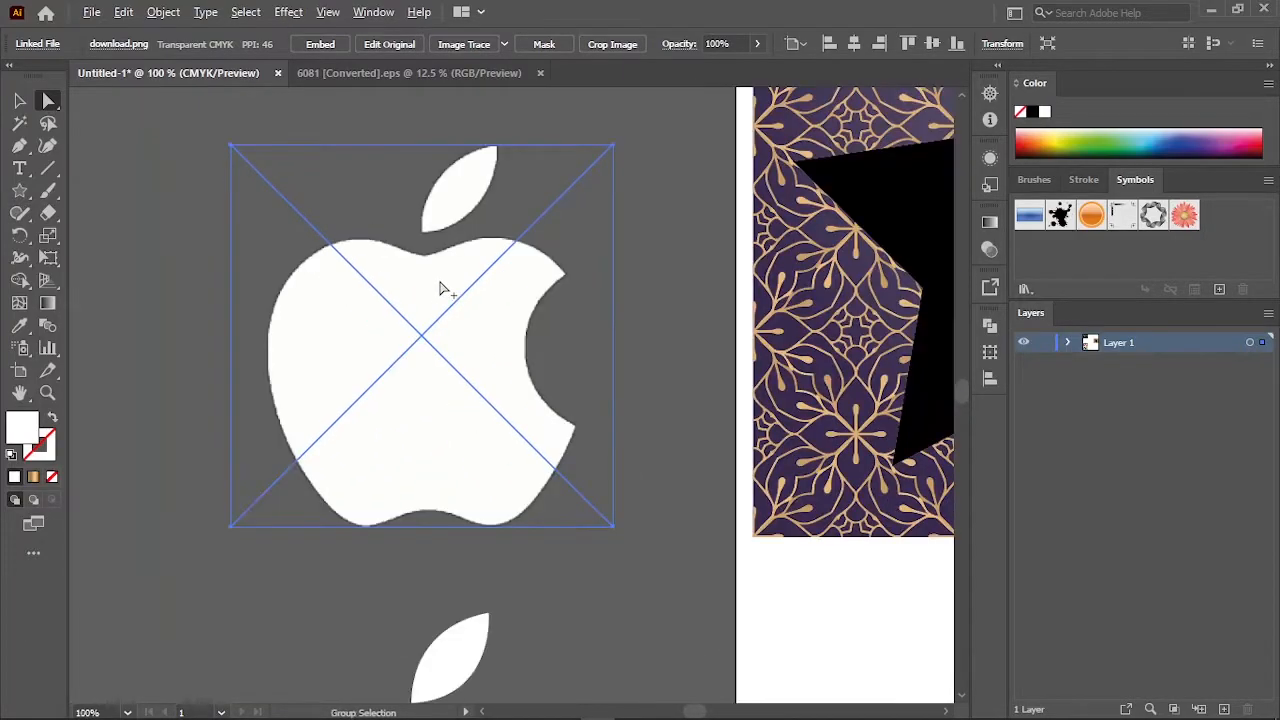
# Move the black star off the pattern onto the pasteboard beside the artboard
pyautogui.press('v')
pyautogui.moveTo(460, 288); pyautogui.dragTo(334, 331)
pyautogui.moveTo(594, 258); pyautogui.dragTo(168, 263)
pyautogui.moveTo(306, 357); pyautogui.dragTo(519, 339)
pyautogui.hotkey('ctrl', 'z')
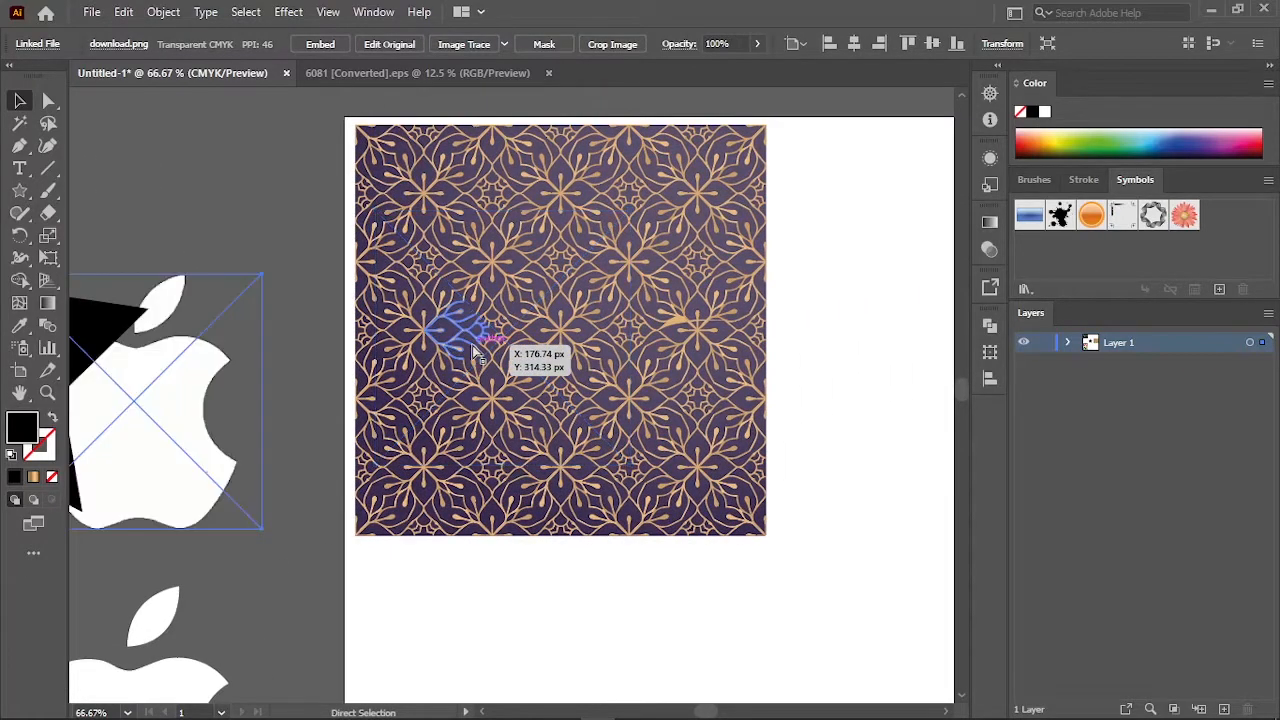
# Try to clip the pattern with the linked apple image placed over it, and undo the image's move
pyautogui.moveTo(106, 434); pyautogui.dragTo(560, 340)
pyautogui.moveTo(804, 282); pyautogui.dragTo(592, 356)
pyautogui.rightClick(592, 356)
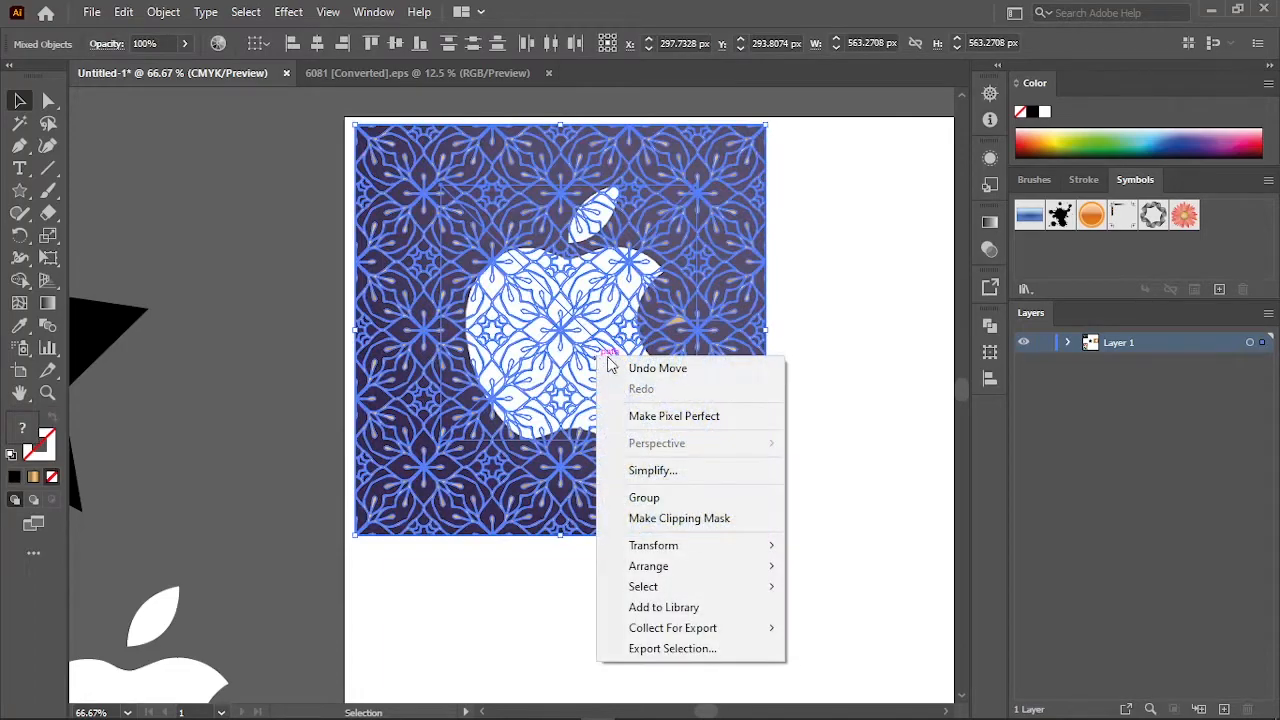
pyautogui.click(660, 520)
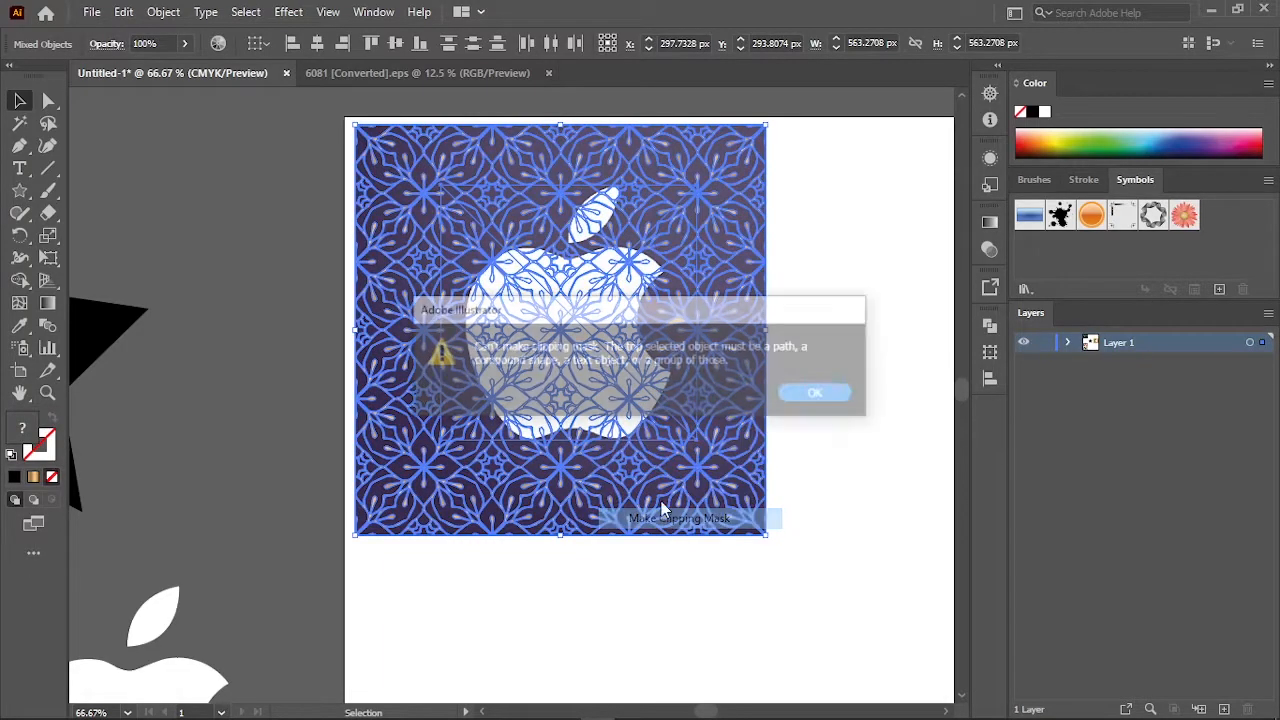
pyautogui.click(815, 394)
pyautogui.click(816, 410)
pyautogui.hotkey('ctrl', 'z')
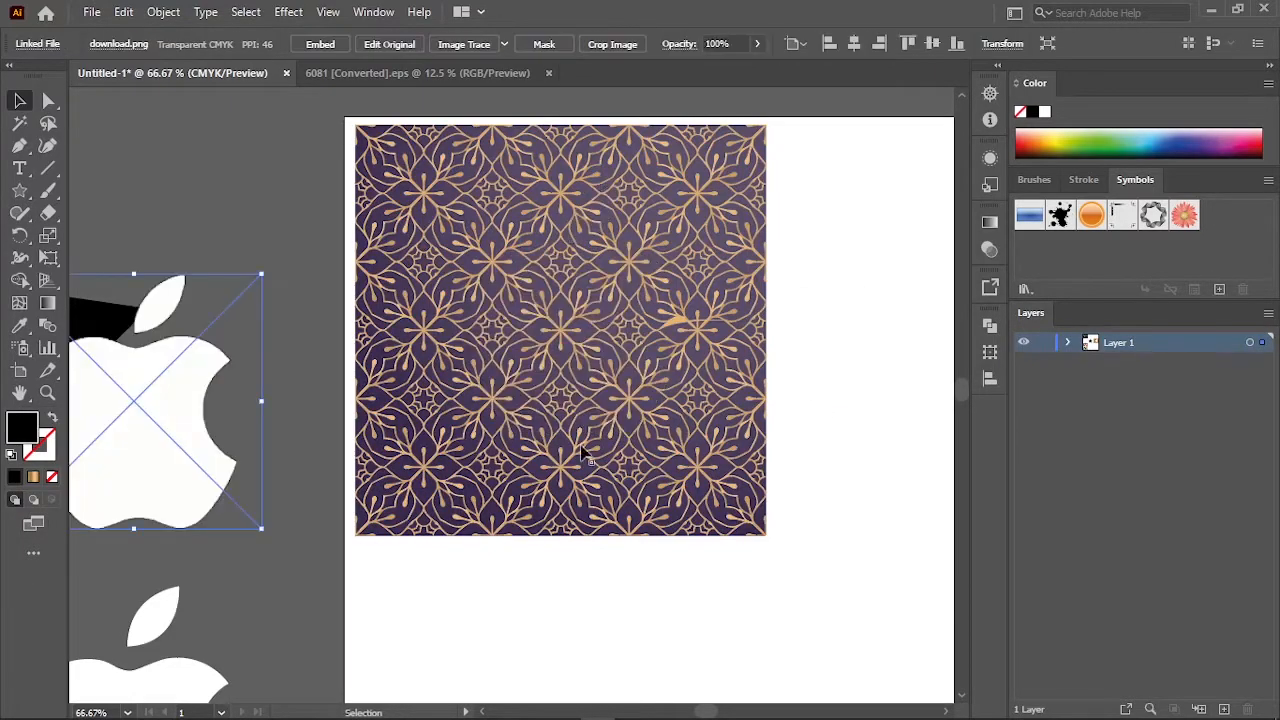
# Place the vector apple shape over the pattern and make a clipping mask from both
pyautogui.moveTo(287, 616); pyautogui.dragTo(309, 526)
pyautogui.click(309, 526)
pyautogui.moveTo(236, 585); pyautogui.dragTo(646, 217)
pyautogui.moveTo(571, 319); pyautogui.dragTo(525, 394)
pyautogui.hotkey('ctrl', 'a')
pyautogui.rightClick(551, 371)
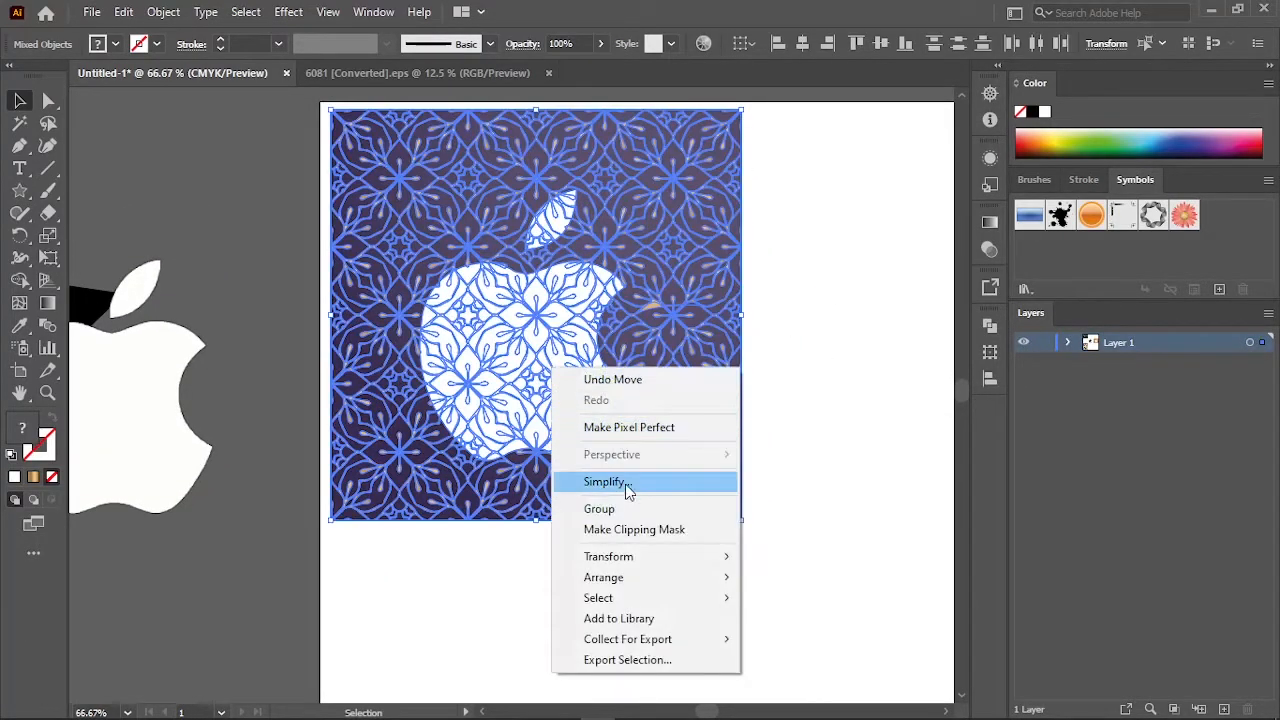
pyautogui.click(646, 528)
pyautogui.click(812, 397)
pyautogui.scroll(-1, 570, 356)
pyautogui.scroll(1, 570, 356)
# Undo the apple clipping mask and return the vector apple to the pasteboard below the linked image
pyautogui.hotkey('ctrl', 'z')
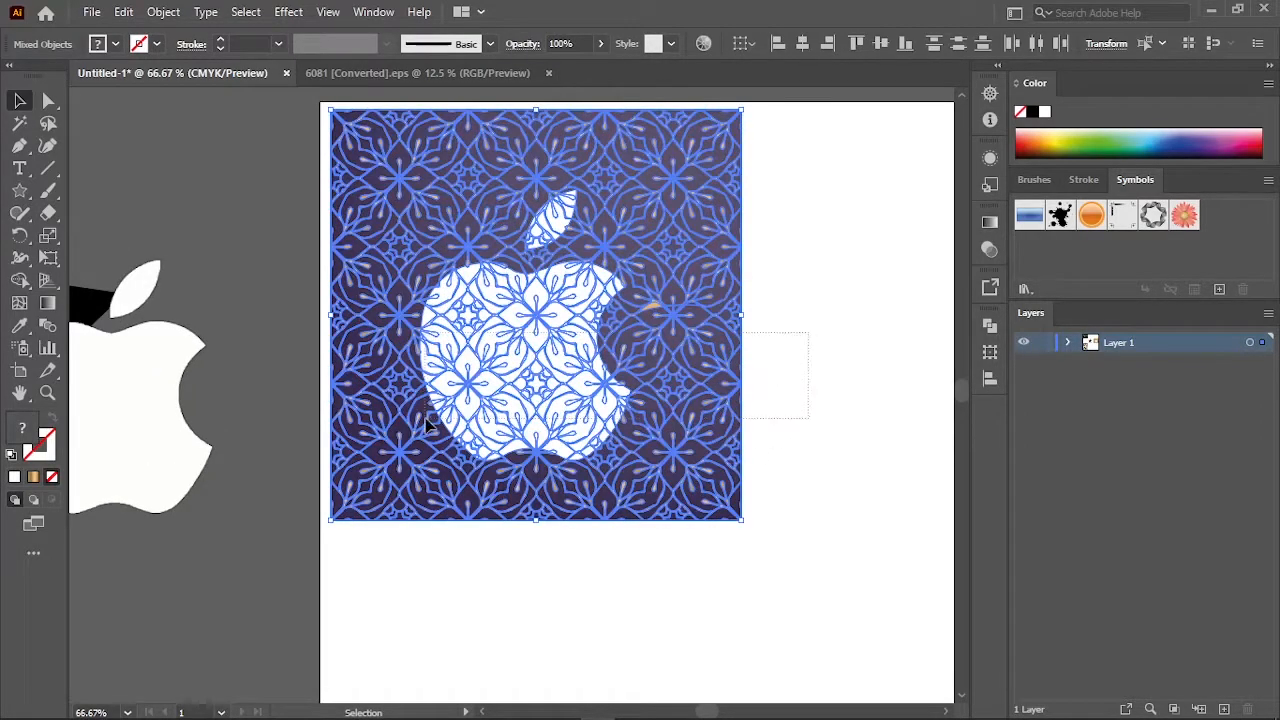
pyautogui.moveTo(698, 381); pyautogui.dragTo(680, 398)
pyautogui.click(557, 566)
pyautogui.moveTo(565, 372); pyautogui.dragTo(297, 557)
pyautogui.moveTo(297, 557); pyautogui.dragTo(419, 450)
pyautogui.moveTo(355, 490); pyautogui.dragTo(240, 610)
pyautogui.scroll(2, 226, 294)
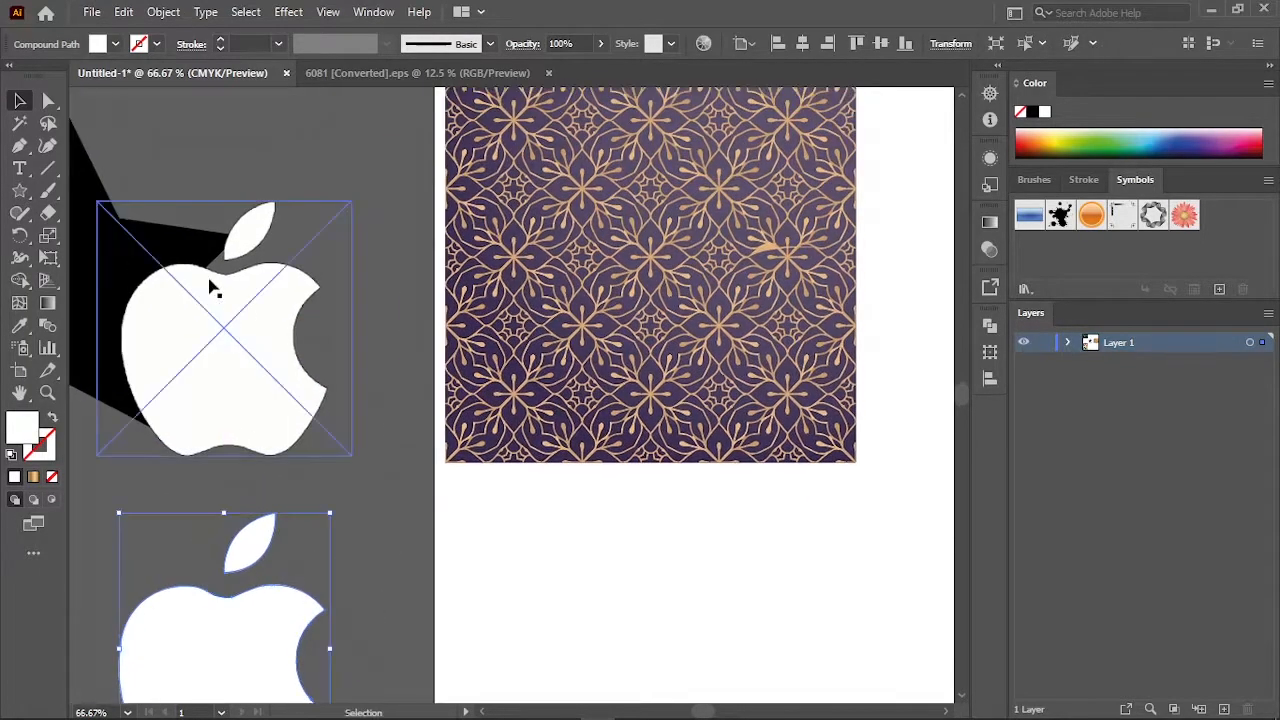
# Move the black star from the pasteboard back over the centre of the pattern
pyautogui.moveTo(101, 183); pyautogui.dragTo(669, 176)
pyautogui.moveTo(689, 186); pyautogui.dragTo(523, 320)
pyautogui.moveTo(511, 398); pyautogui.dragTo(531, 399)
# Clip the pattern to the star's outline with a clipping mask
pyautogui.moveTo(763, 323); pyautogui.dragTo(568, 398)
pyautogui.rightClick(567, 398)
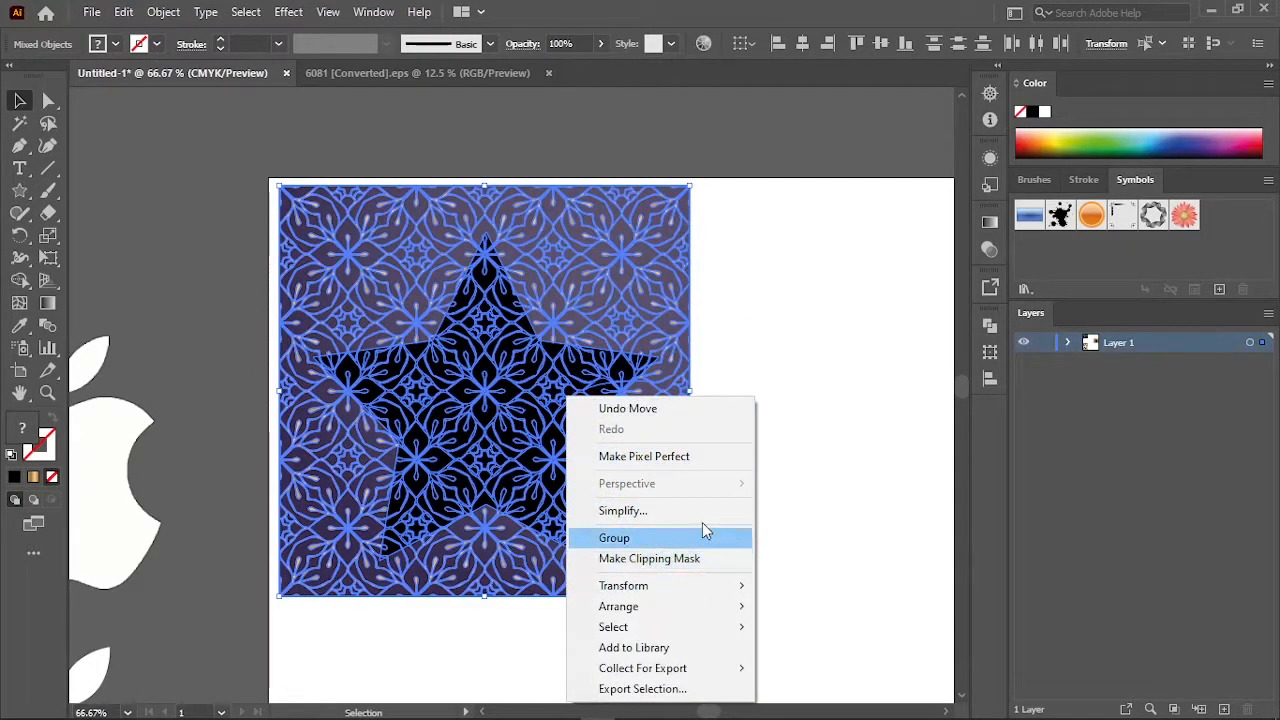
pyautogui.click(652, 558)
pyautogui.click(636, 468)
pyautogui.click(562, 447)
# Reposition the clipped star near the upper-left part of the artboard
pyautogui.moveTo(602, 370); pyautogui.dragTo(592, 335)
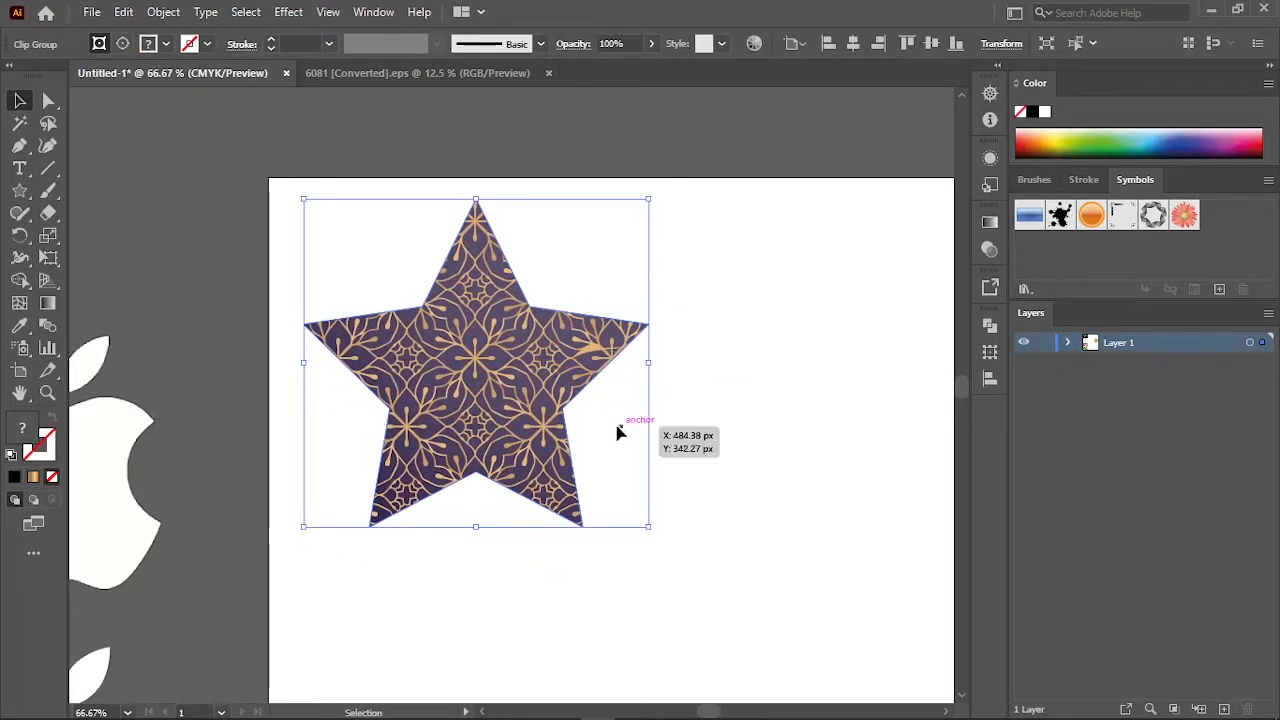
pyautogui.click(730, 412)
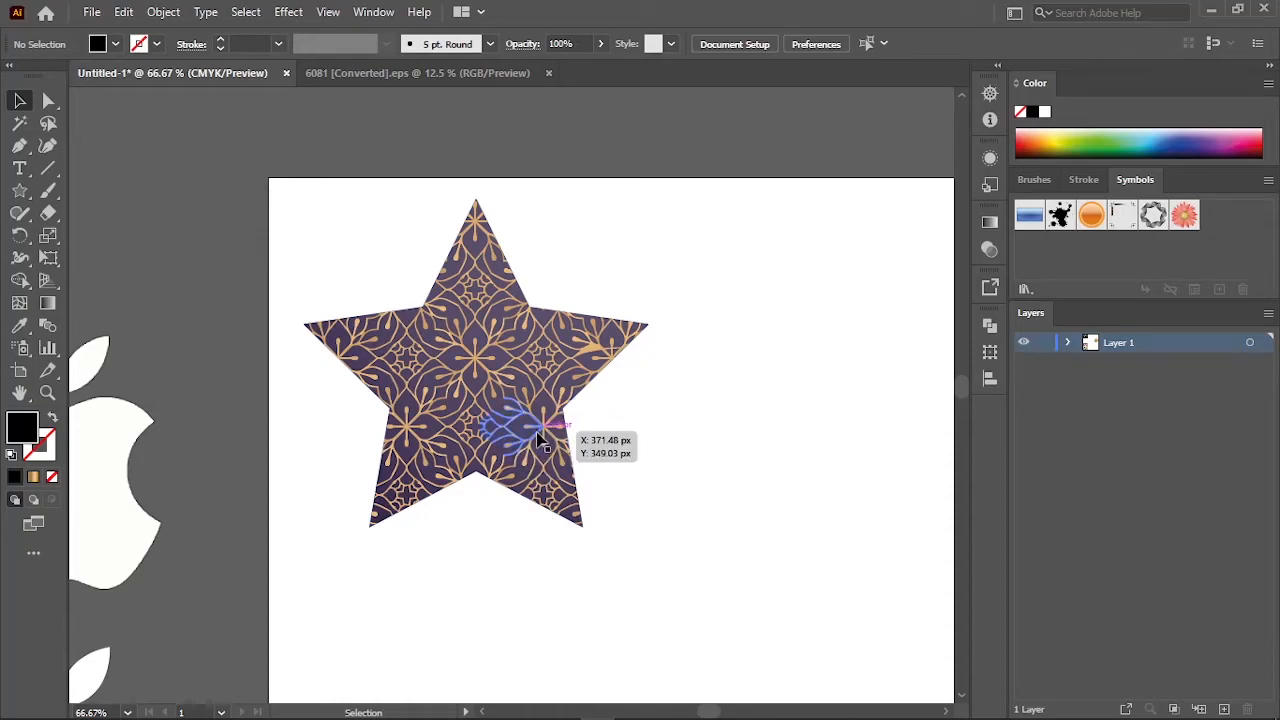
pyautogui.moveTo(544, 392); pyautogui.dragTo(557, 412)
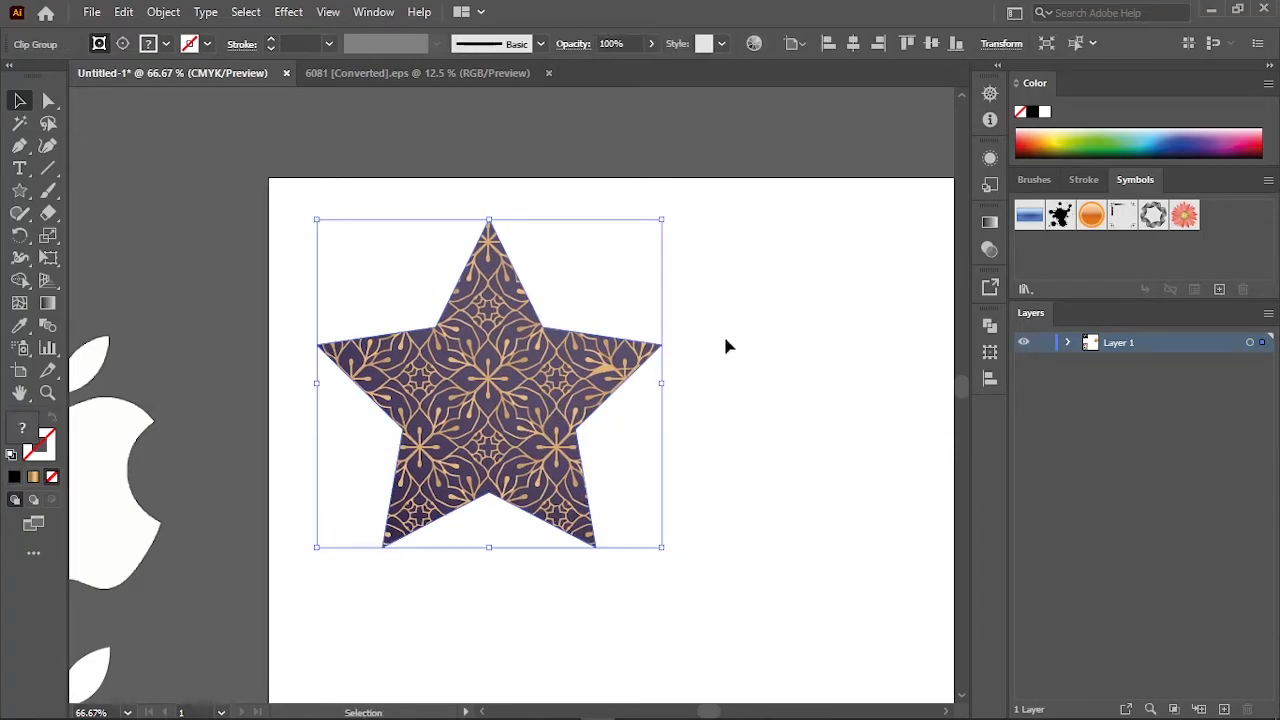
# Release the star's clipping mask to restore the full pattern, and deselect everything
pyautogui.click(720, 346)
pyautogui.click(555, 375)
pyautogui.rightClick(553, 373)
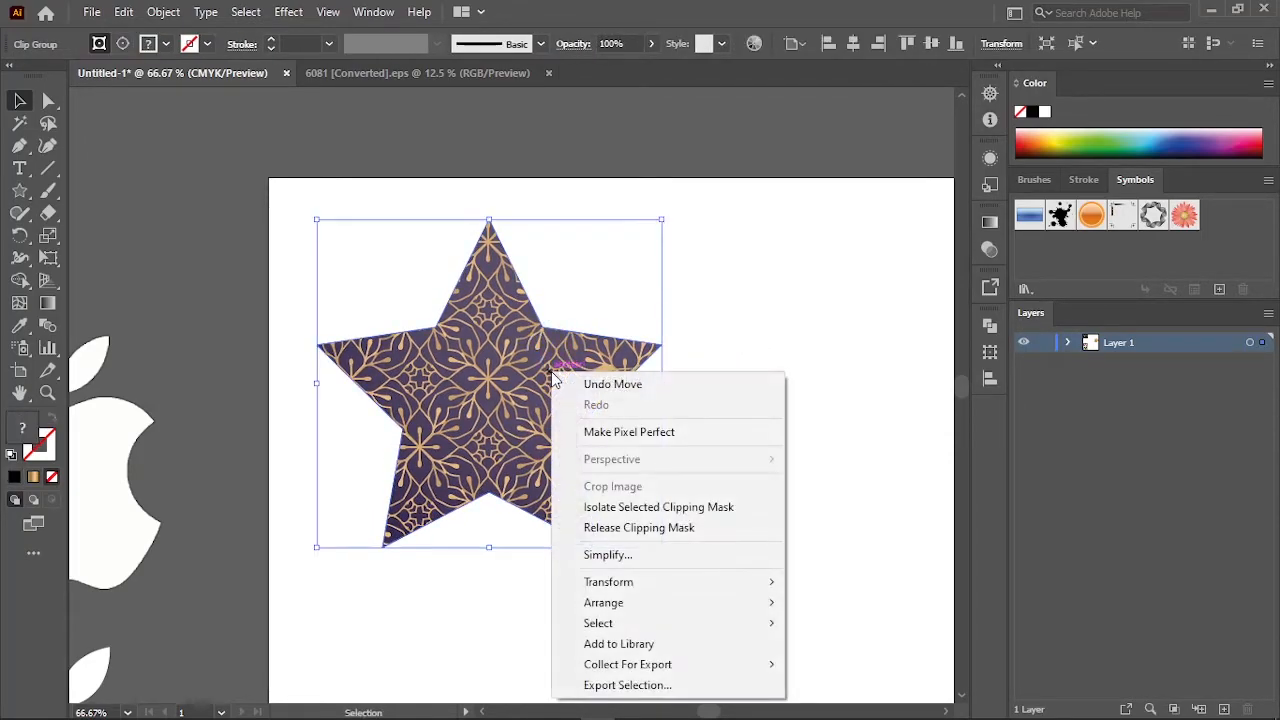
pyautogui.click(632, 528)
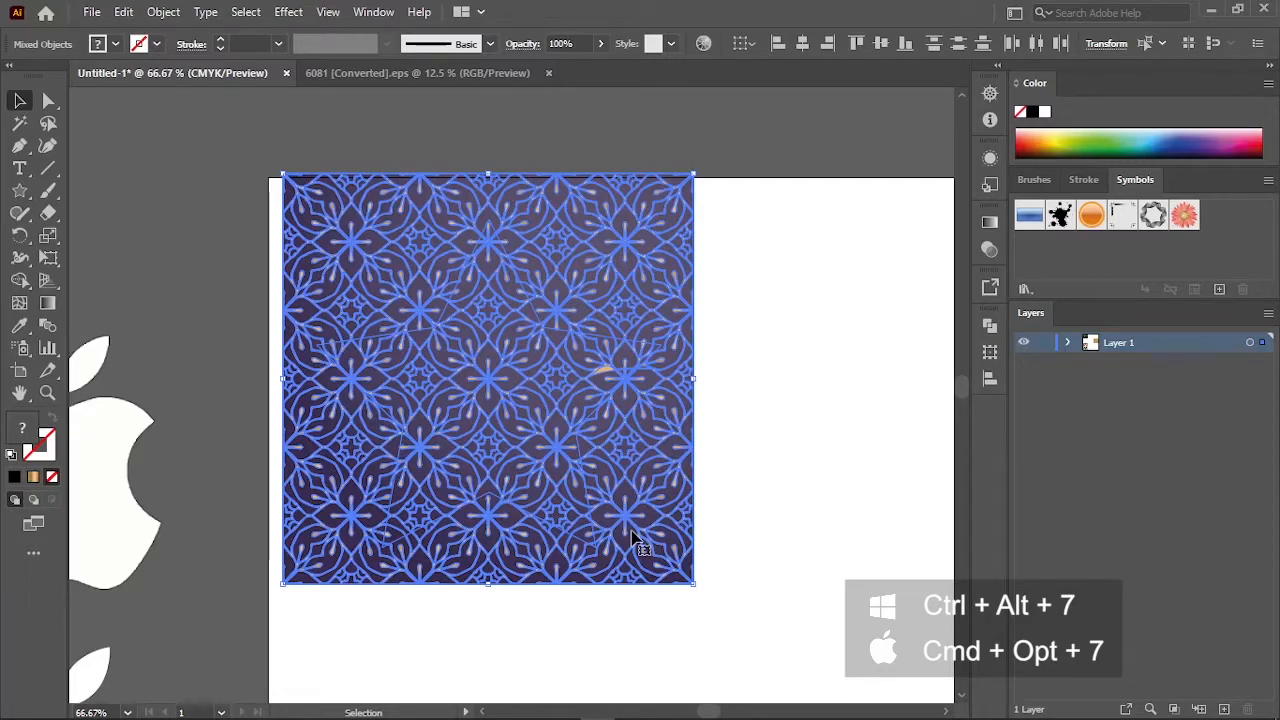
pyautogui.click(828, 387)
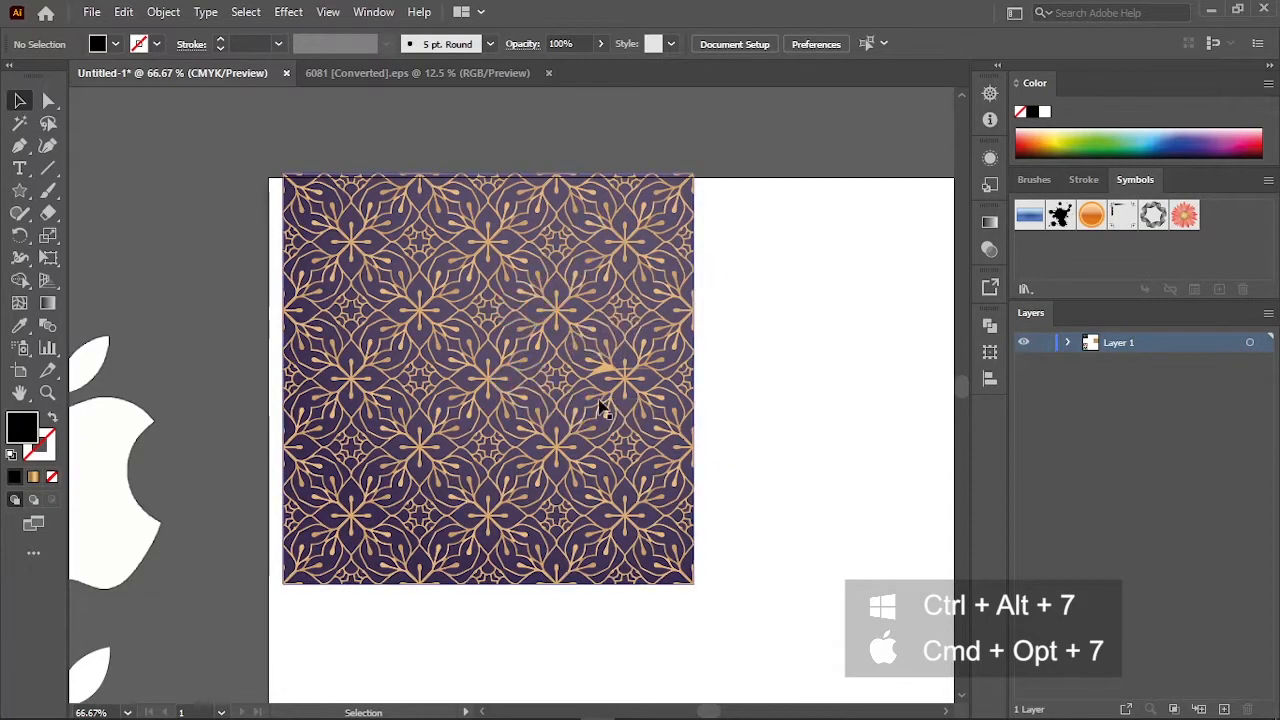
# Fill the unfilled star path on top of the pattern with black, and deselect it
pyautogui.click(605, 342)
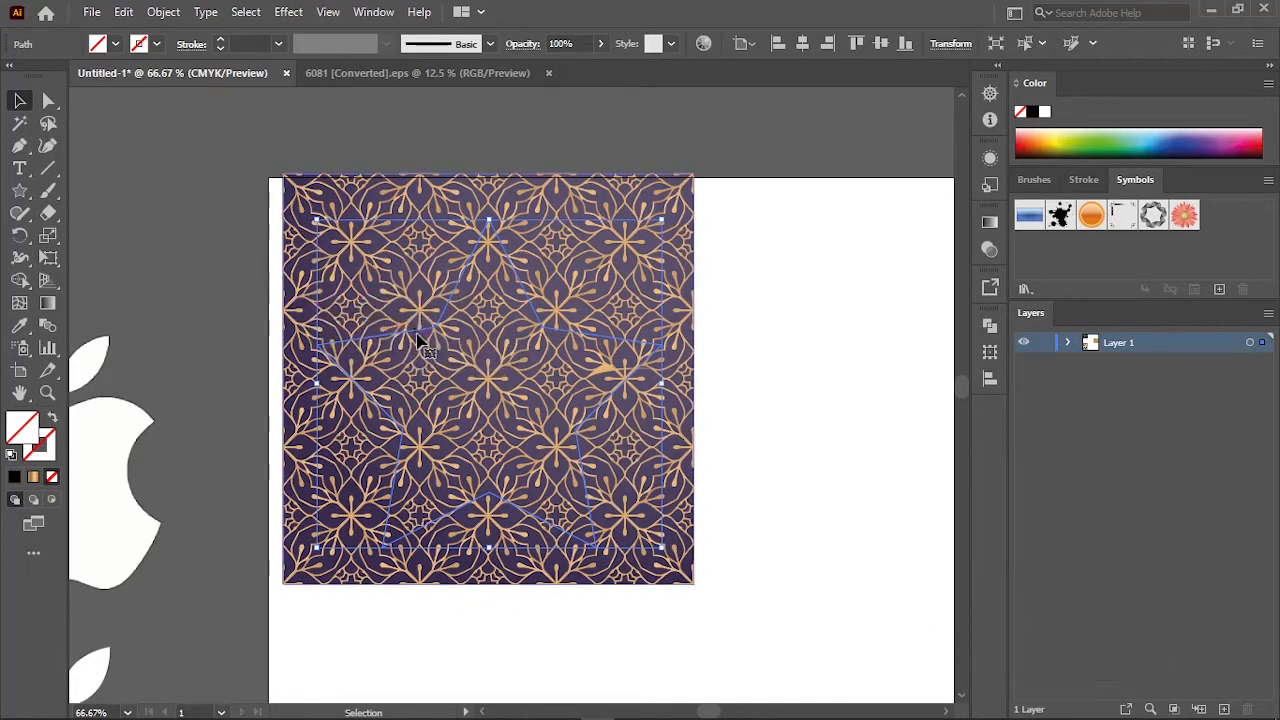
pyautogui.click(115, 45)
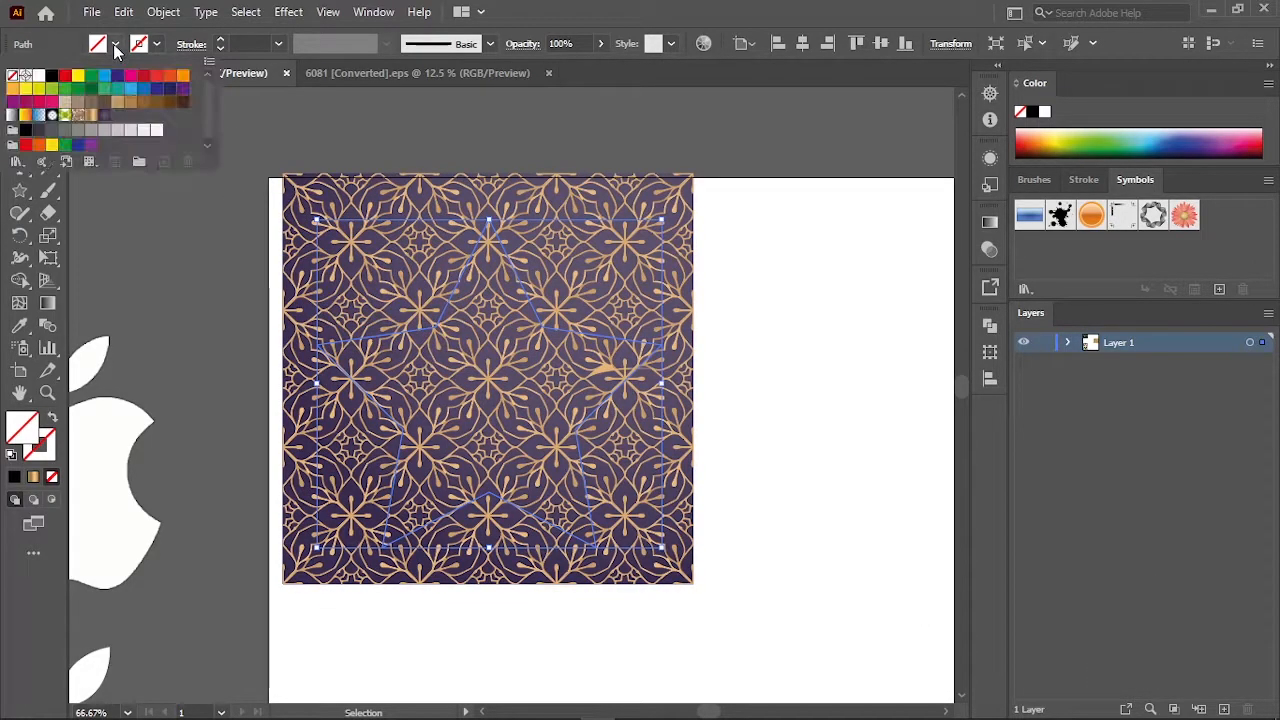
pyautogui.click(52, 77)
pyautogui.click(767, 366)
# Select the star together with the pattern and make a clipping mask from them
pyautogui.moveTo(784, 335); pyautogui.dragTo(545, 398)
pyautogui.rightClick(555, 392)
pyautogui.click(636, 549)
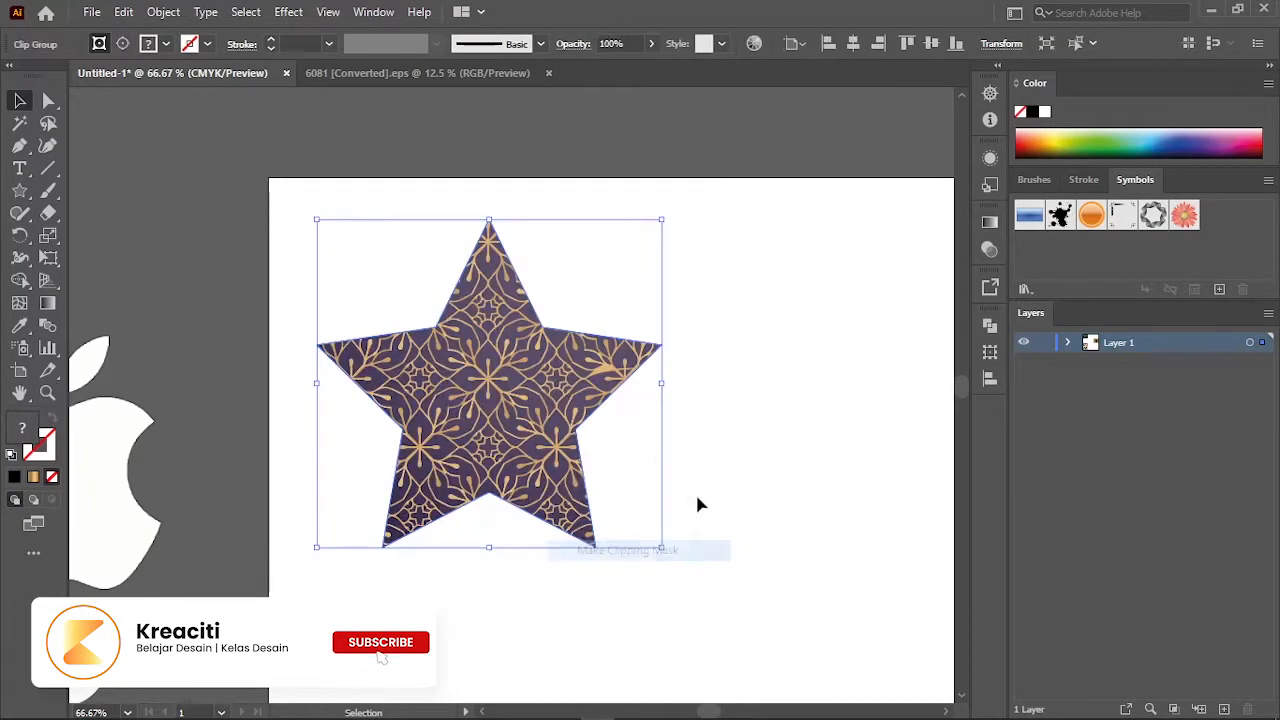
# Scale the clipped star down slightly and move it into the artboard's upper-left corner
pyautogui.click(713, 455)
pyautogui.moveTo(673, 420); pyautogui.dragTo(671, 414)
pyautogui.click(622, 369)
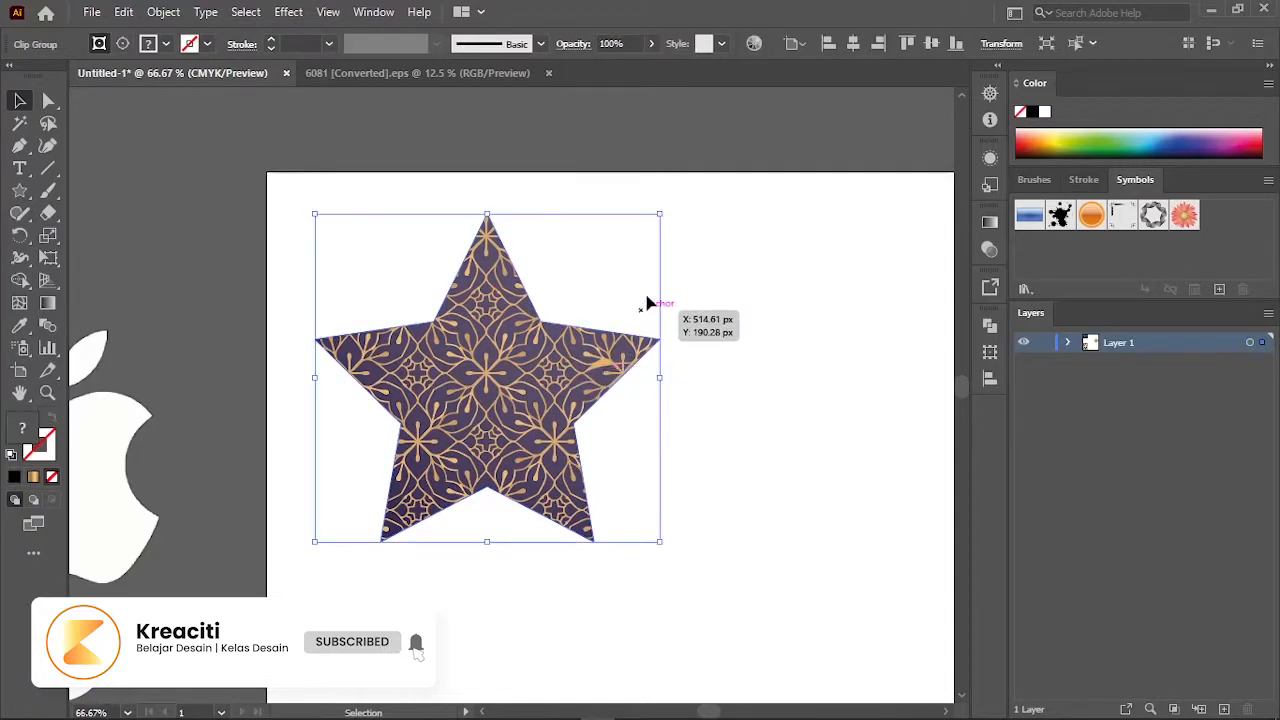
pyautogui.moveTo(660, 215); pyautogui.dragTo(600, 271)
pyautogui.moveTo(524, 392); pyautogui.dragTo(441, 330)
pyautogui.moveTo(512, 416); pyautogui.dragTo(576, 471)
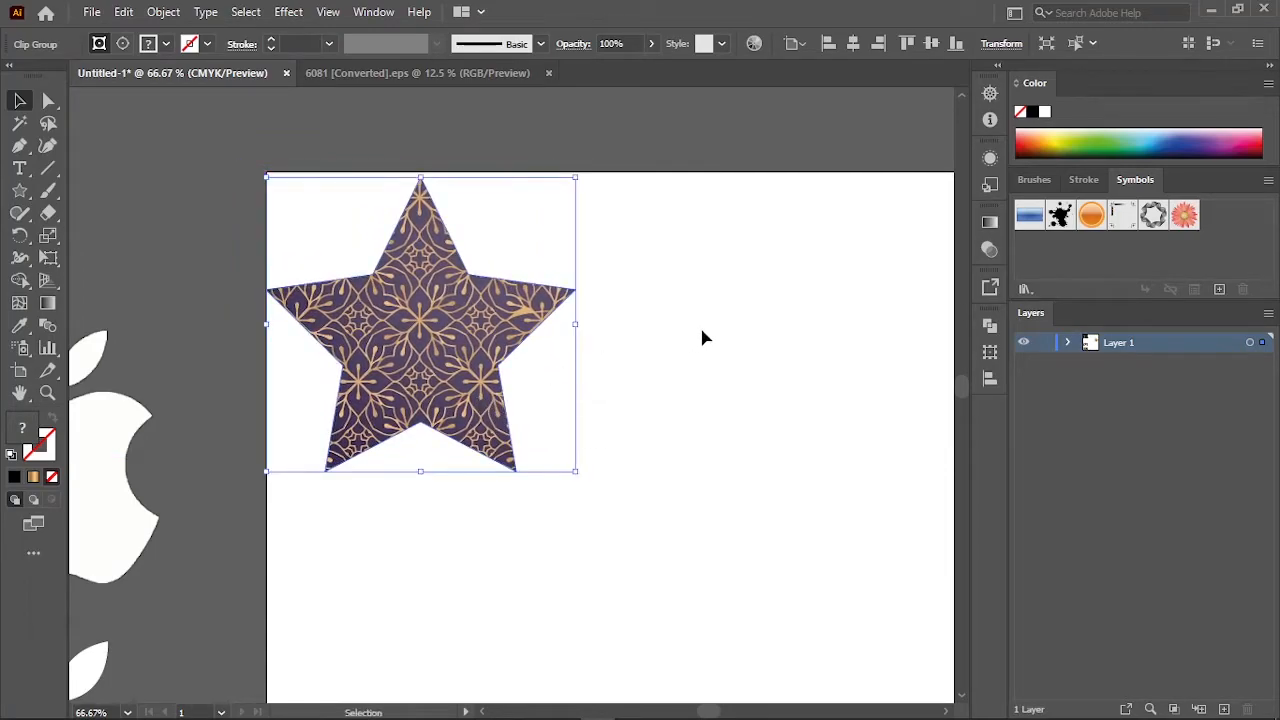
pyautogui.click(702, 331)
# Bring the photo of the curly-haired man from the pasteboard onto the artboard, below the star
pyautogui.scroll(-1, 628, 372)
pyautogui.moveTo(611, 423); pyautogui.dragTo(682, 400)
pyautogui.scroll(-1, 599, 410)
pyautogui.moveTo(570, 486); pyautogui.dragTo(599, 411)
pyautogui.moveTo(148, 514); pyautogui.dragTo(793, 476)
pyautogui.scroll(1, 751, 363)
pyautogui.scroll(-1, 626, 431)
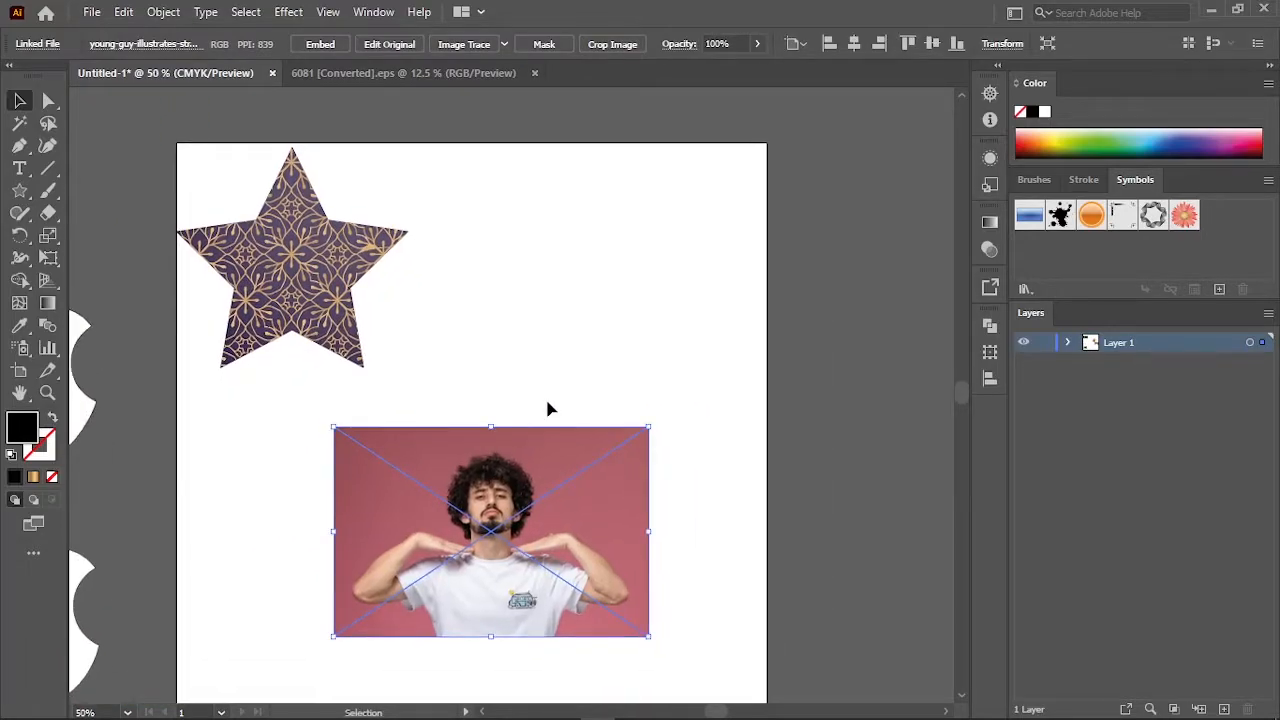
pyautogui.scroll(-2, 540, 390)
pyautogui.moveTo(534, 423); pyautogui.dragTo(567, 443)
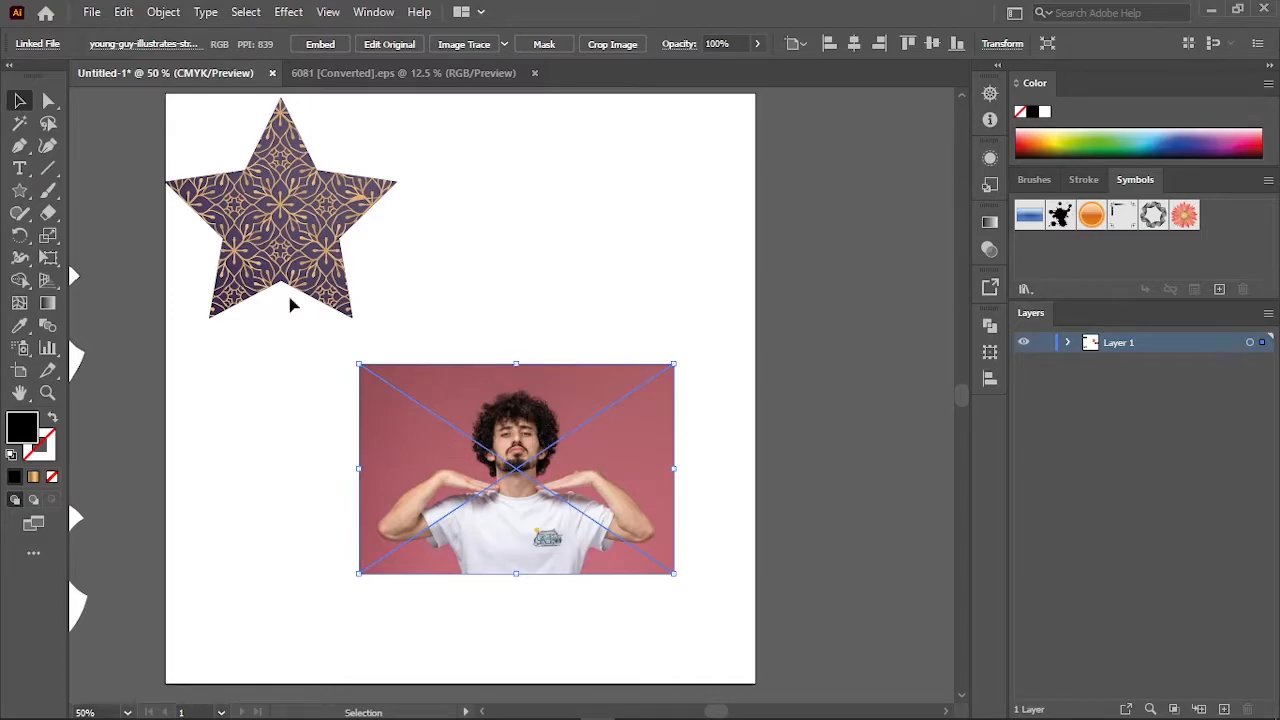
# Draw a black circle about 275 px across over the man's head in the photo
pyautogui.moveTo(13, 187); pyautogui.dragTo(85, 280)
pyautogui.moveTo(491, 290)
pyautogui.mouseDown()
pyautogui.moveTo(586, 384)
pyautogui.moveTo(540, 420)
pyautogui.moveTo(533, 458)
pyautogui.moveTo(586, 509)
pyautogui.moveTo(553, 497)
pyautogui.mouseUp()
pyautogui.press('v')
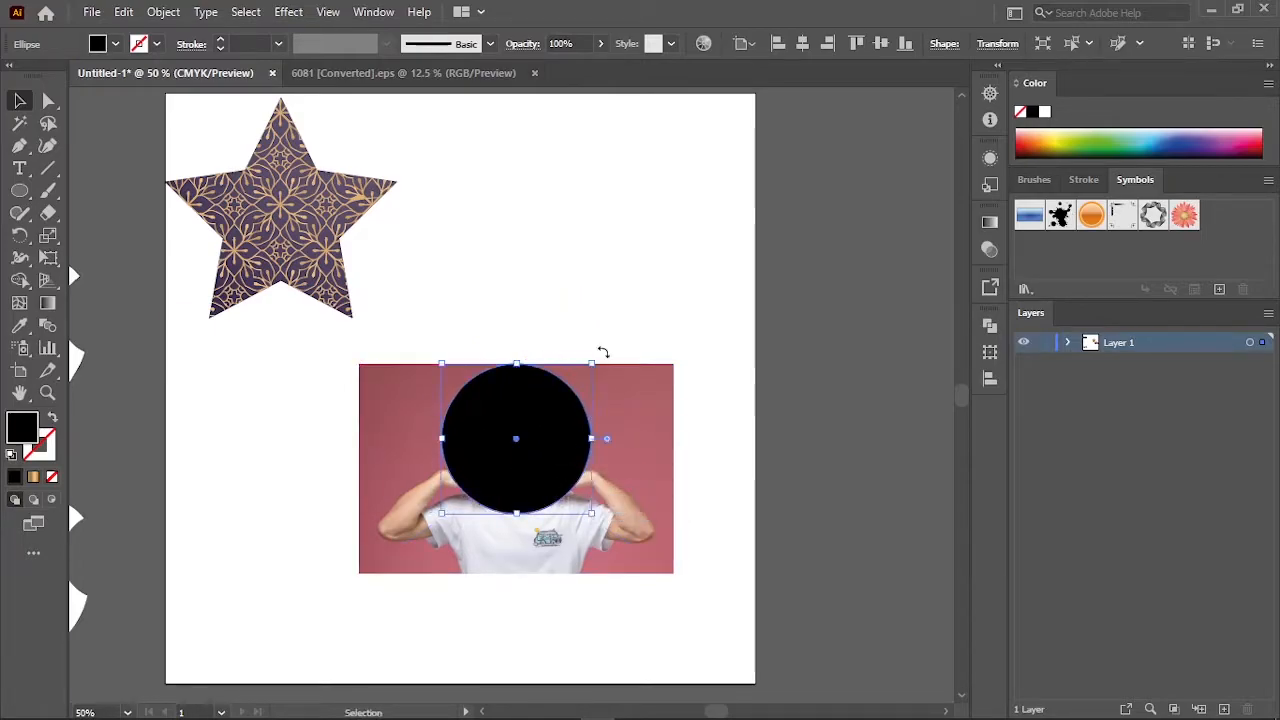
# Select the circle and the portrait photo and clip the photo to the circle with a clipping mask
pyautogui.moveTo(537, 453); pyautogui.dragTo(506, 526)
pyautogui.rightClick(533, 436)
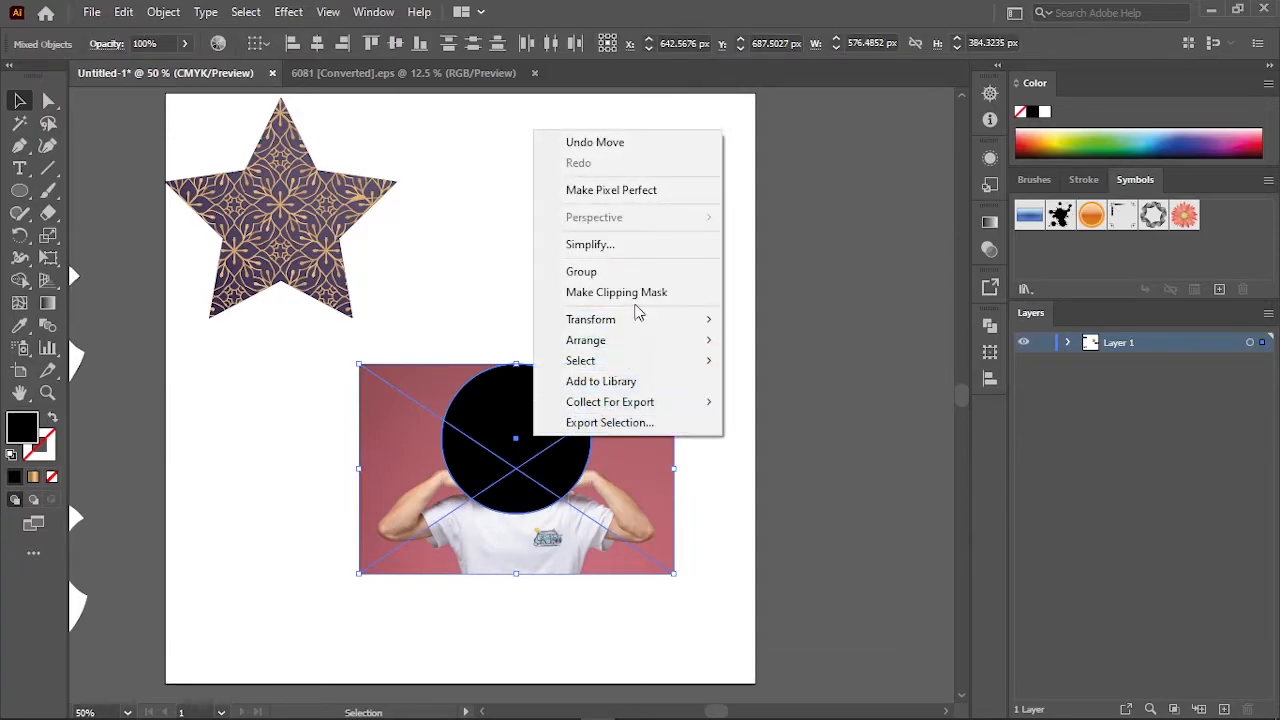
pyautogui.click(640, 305)
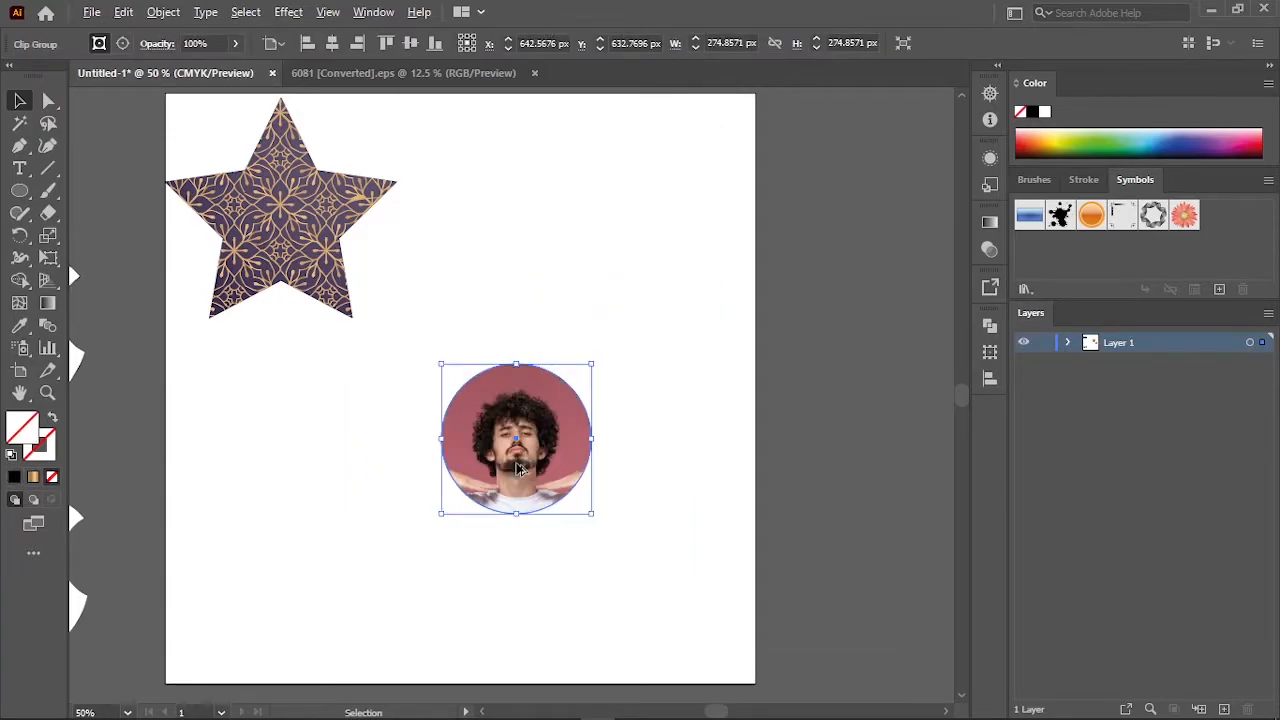
# Scale the portrait photo down inside its clip group so more of the man fits in the circle, and leave isolation mode
pyautogui.hotkey('ctrl', '+')
pyautogui.hotkey('ctrl', '+')
pyautogui.hotkey('ctrl', '-')
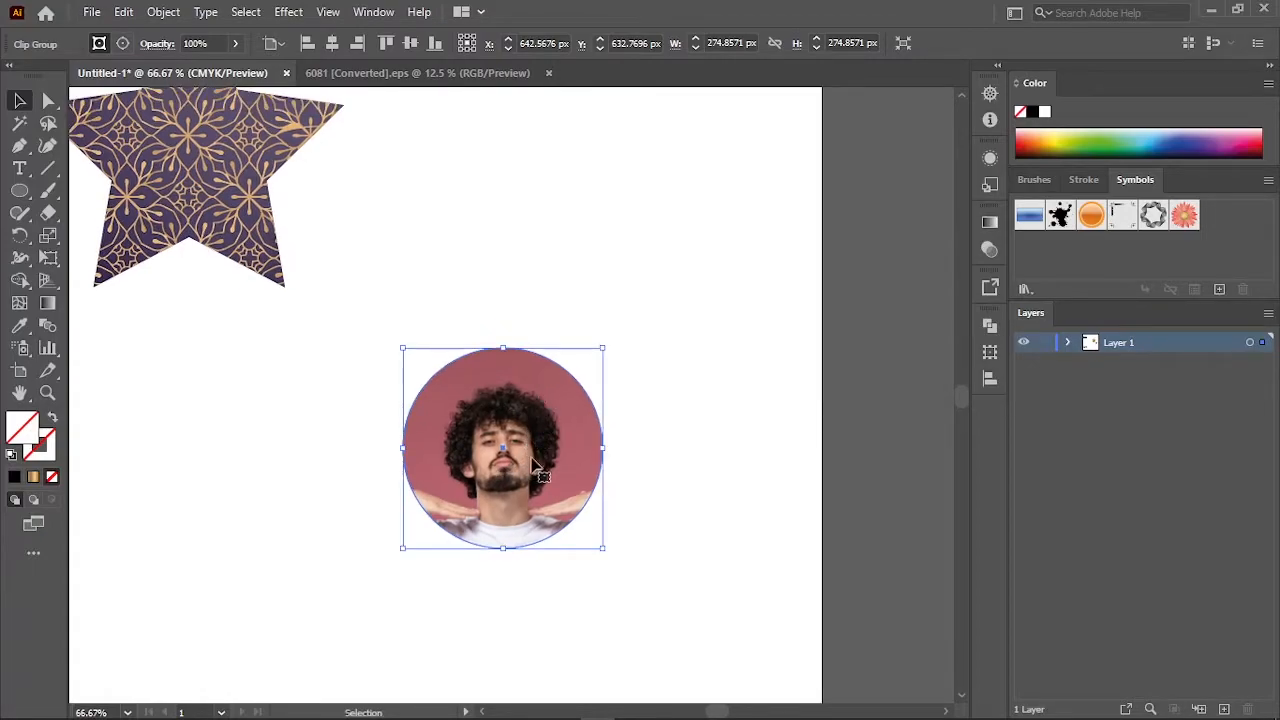
pyautogui.doubleClick(522, 428)
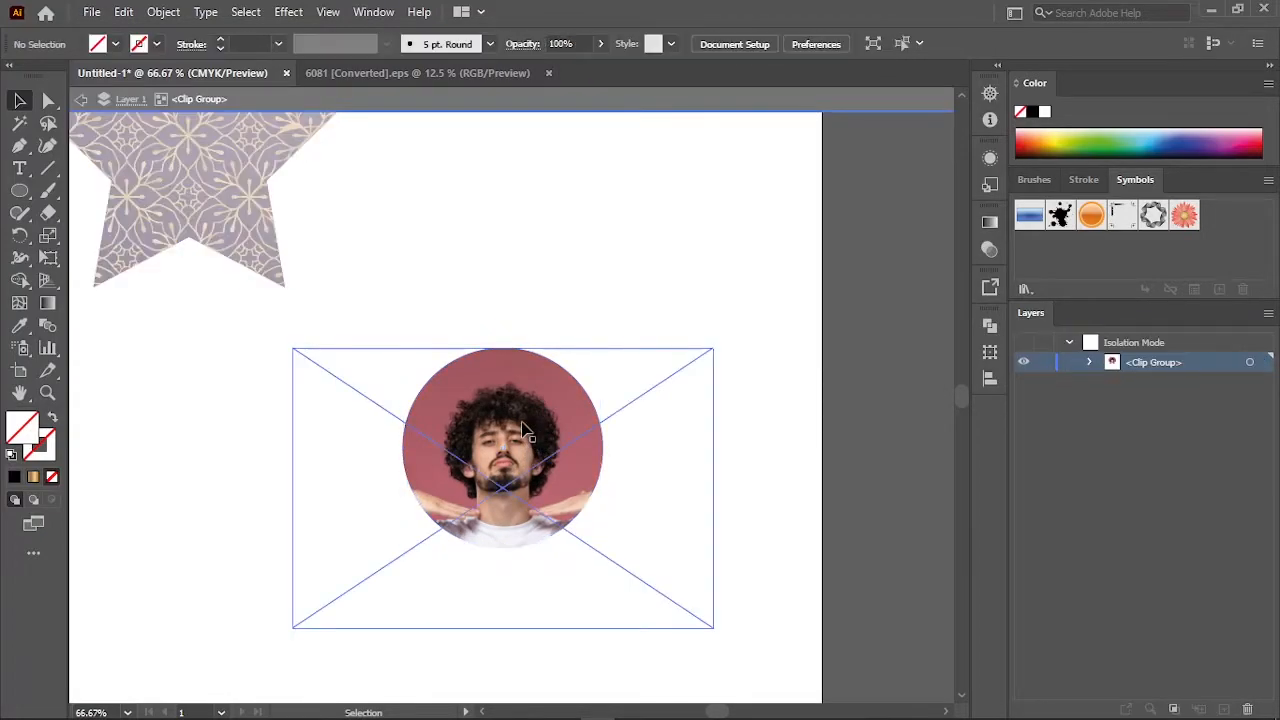
pyautogui.click(685, 373)
pyautogui.moveTo(716, 348); pyautogui.dragTo(686, 366)
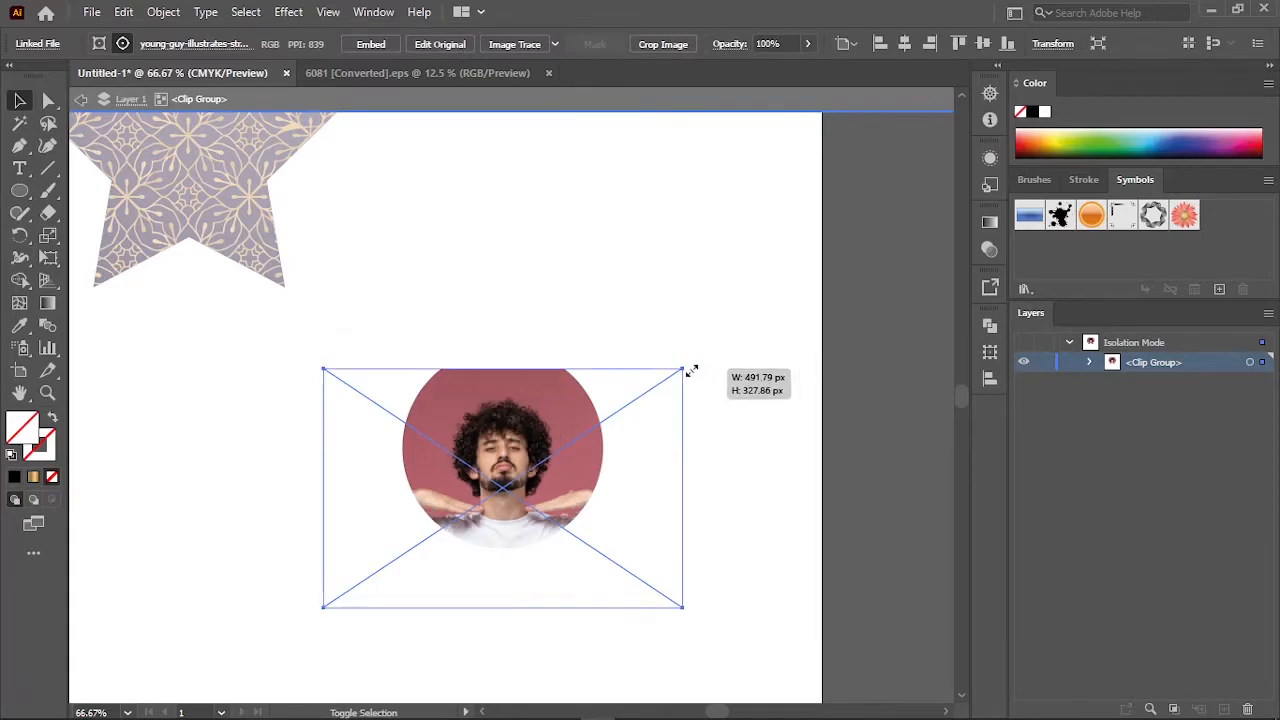
pyautogui.moveTo(525, 470); pyautogui.dragTo(478, 251)
pyautogui.doubleClick(571, 263)
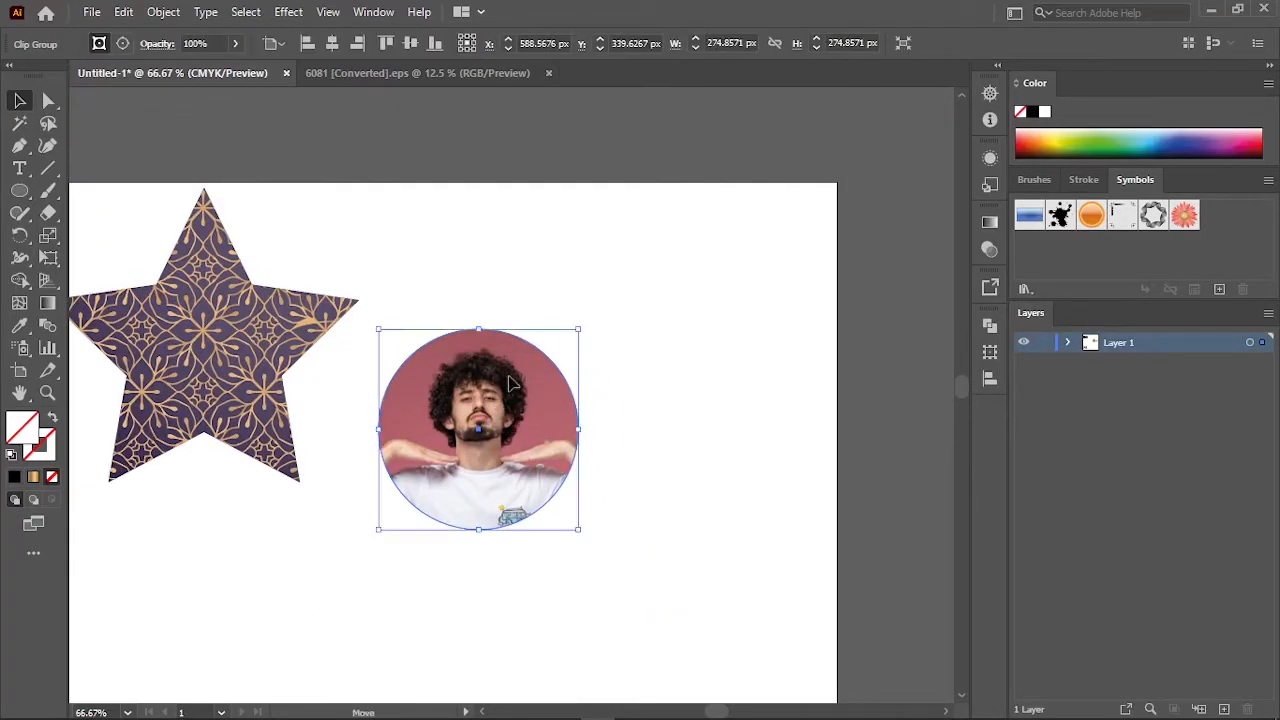
# Move the circular portrait up beside the star and deselect it
pyautogui.moveTo(443, 422); pyautogui.dragTo(507, 333)
pyautogui.click(376, 577)
pyautogui.moveTo(376, 577); pyautogui.dragTo(495, 500)
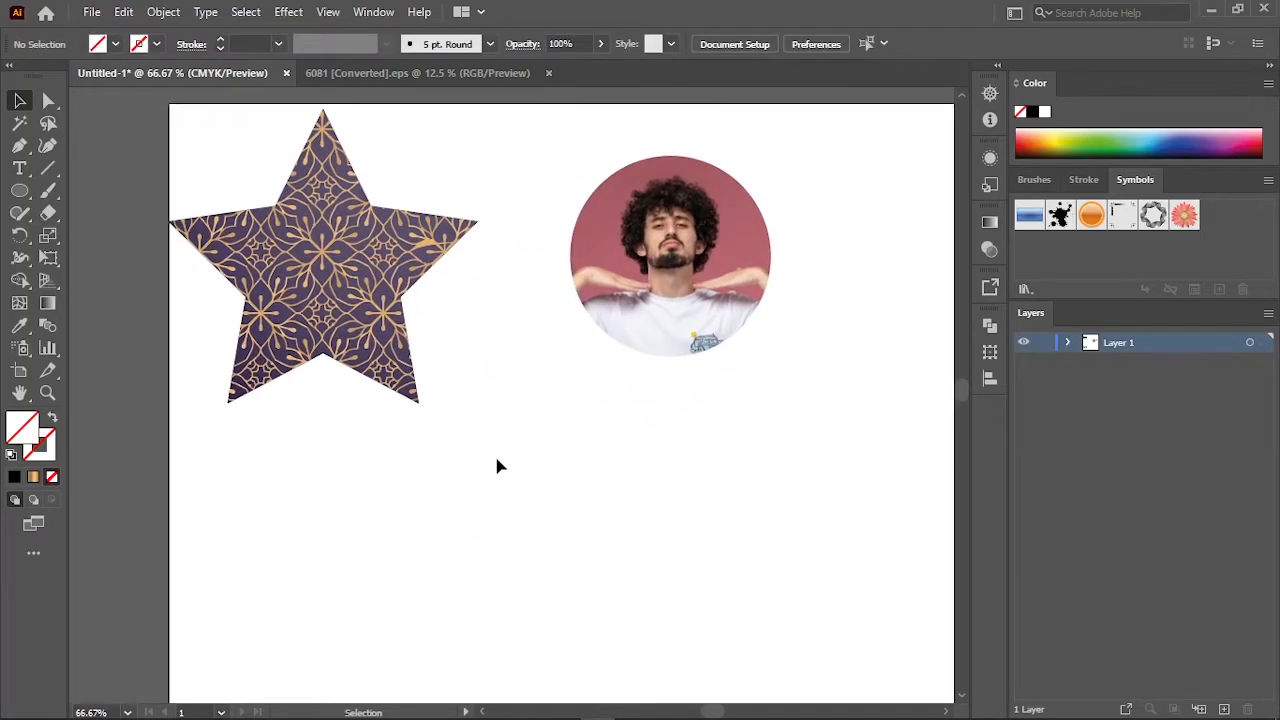
# Add the text KREACITI at 72 pt on the empty area below the portrait
pyautogui.scroll(-1, 496, 456)
pyautogui.moveTo(413, 478); pyautogui.dragTo(417, 432)
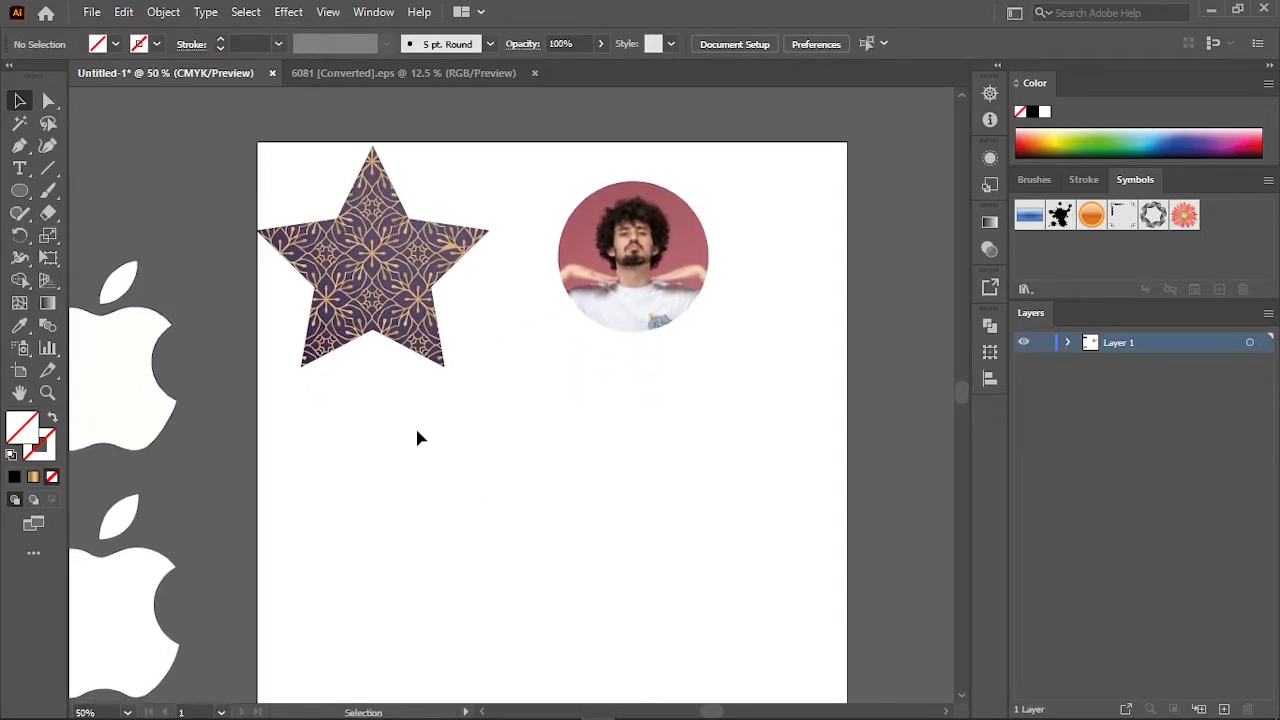
pyautogui.moveTo(339, 494); pyautogui.dragTo(357, 486)
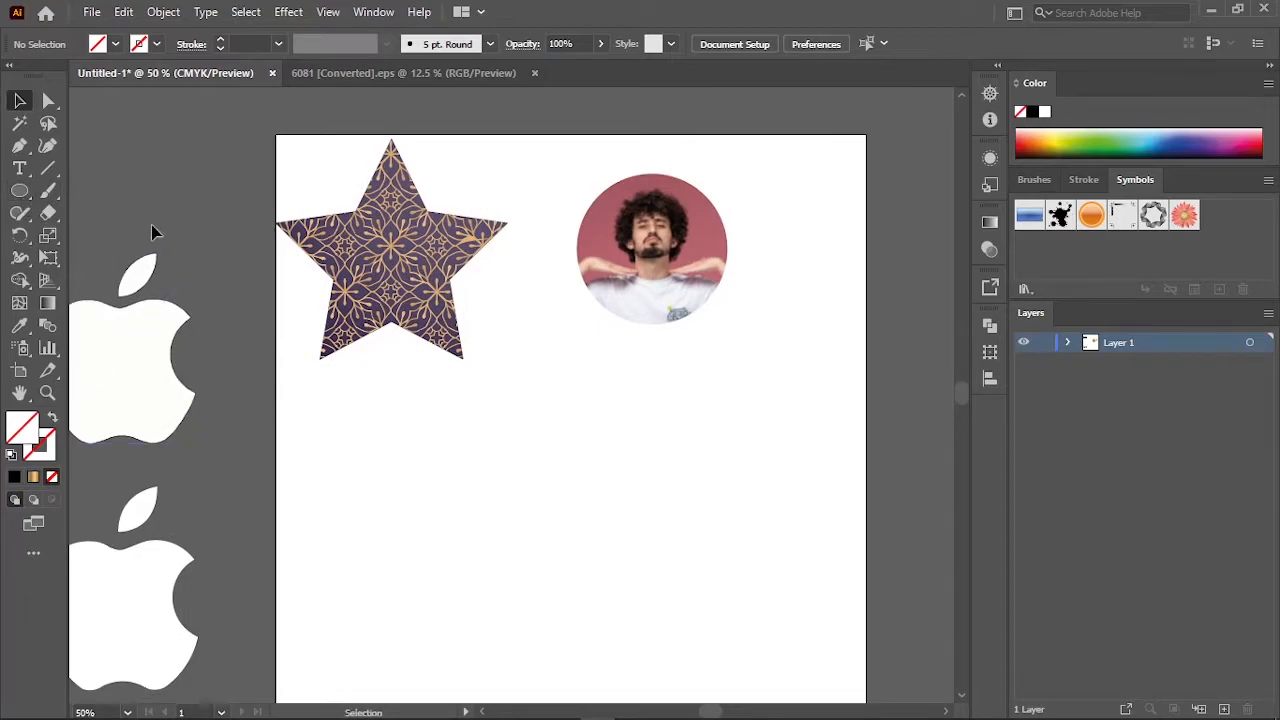
pyautogui.click(19, 168)
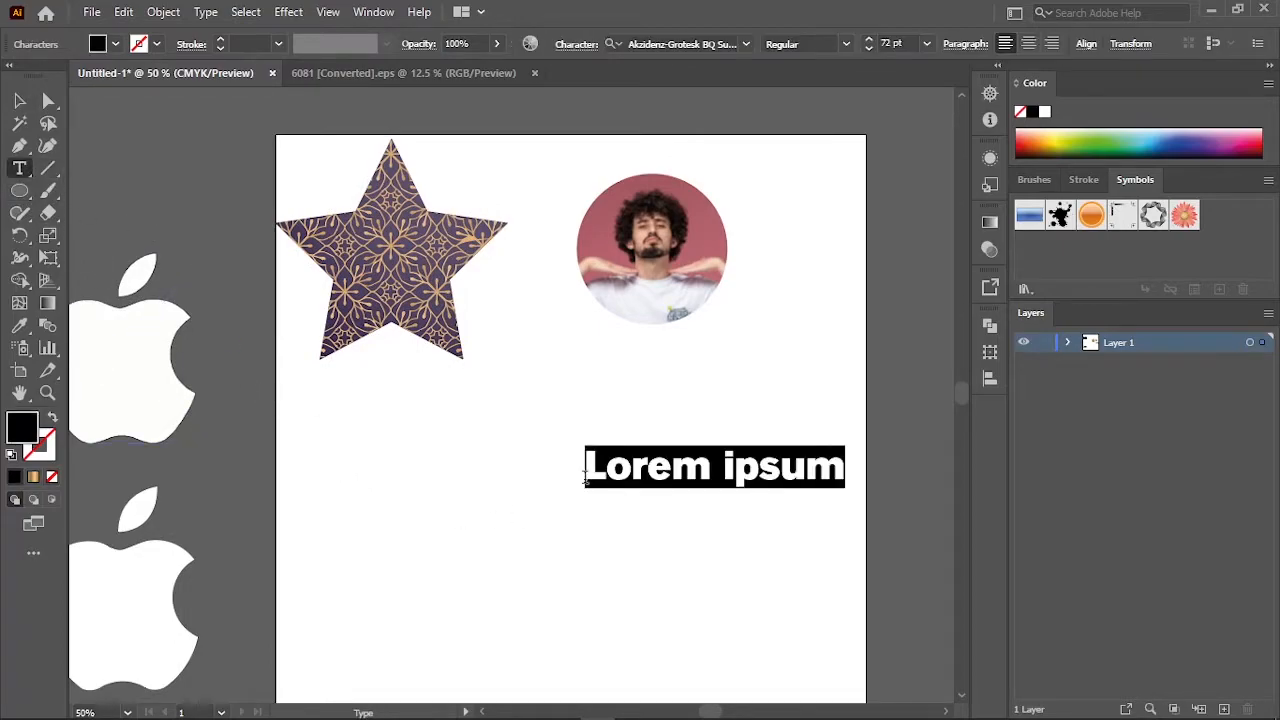
pyautogui.write('KRWC')
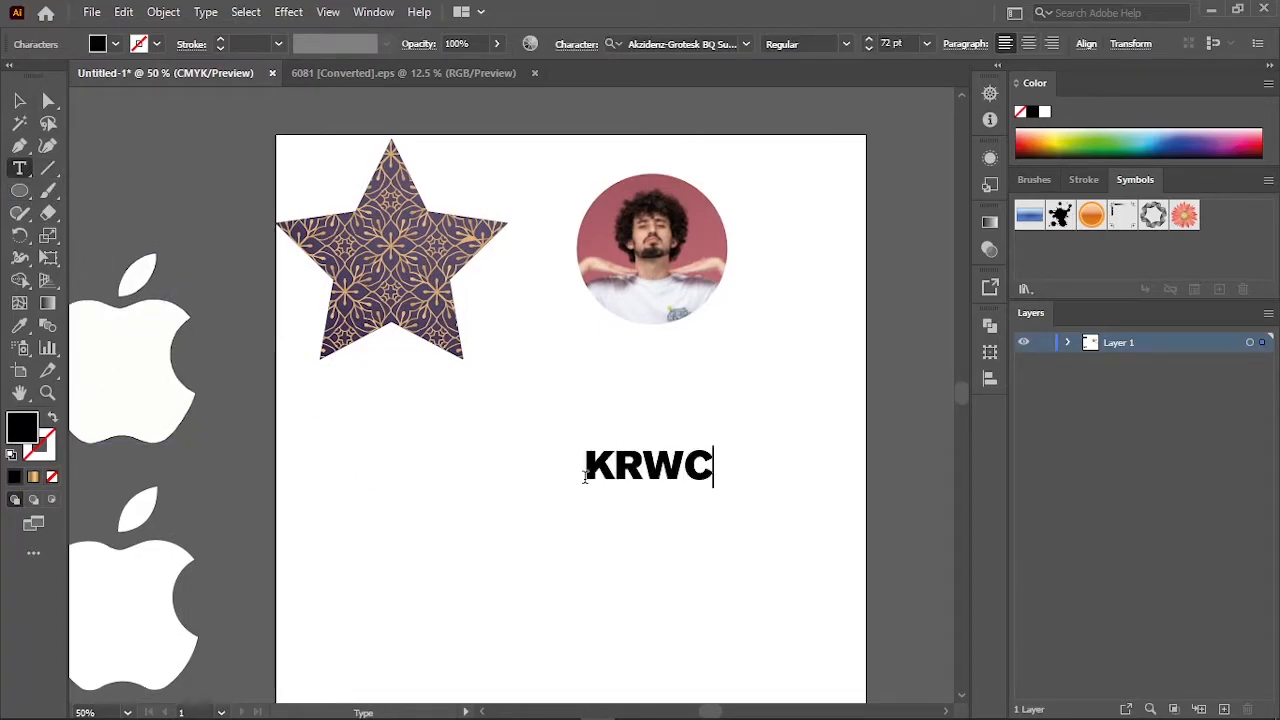
pyautogui.press('BackSpace')
pyautogui.press('BackSpace')
pyautogui.write('EACI')
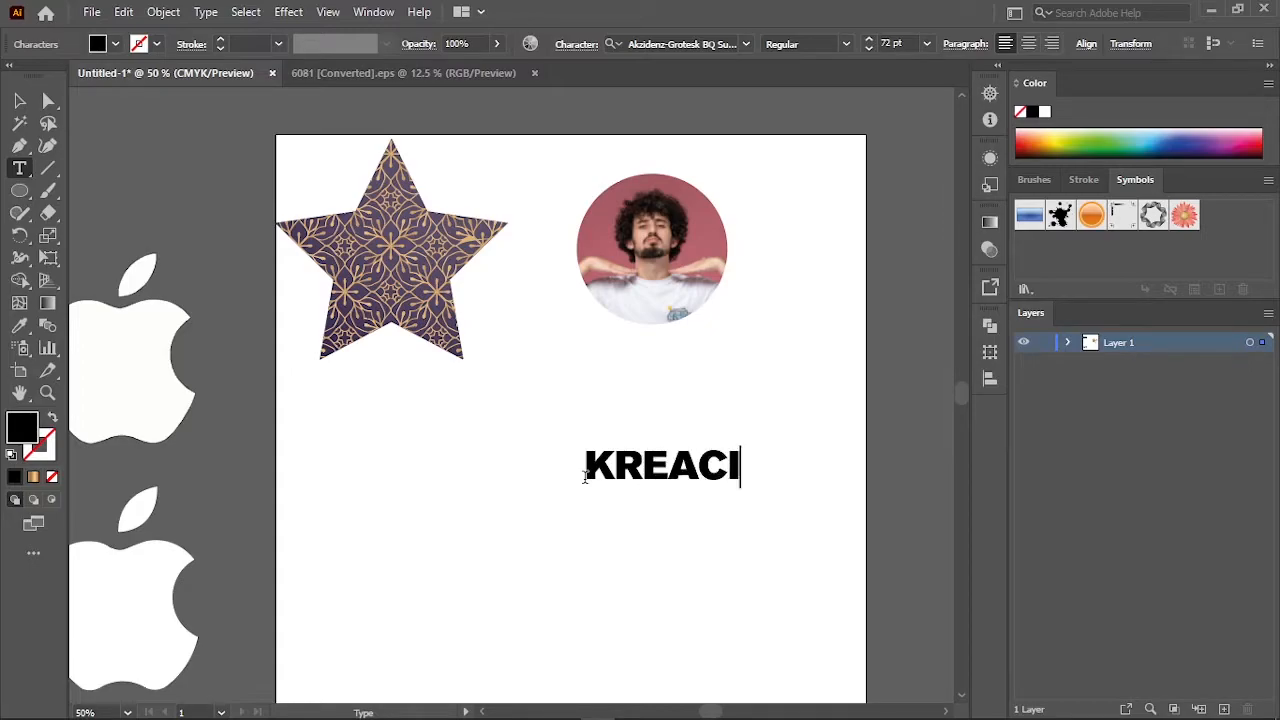
pyautogui.write('TI')
pyautogui.press('Escape')
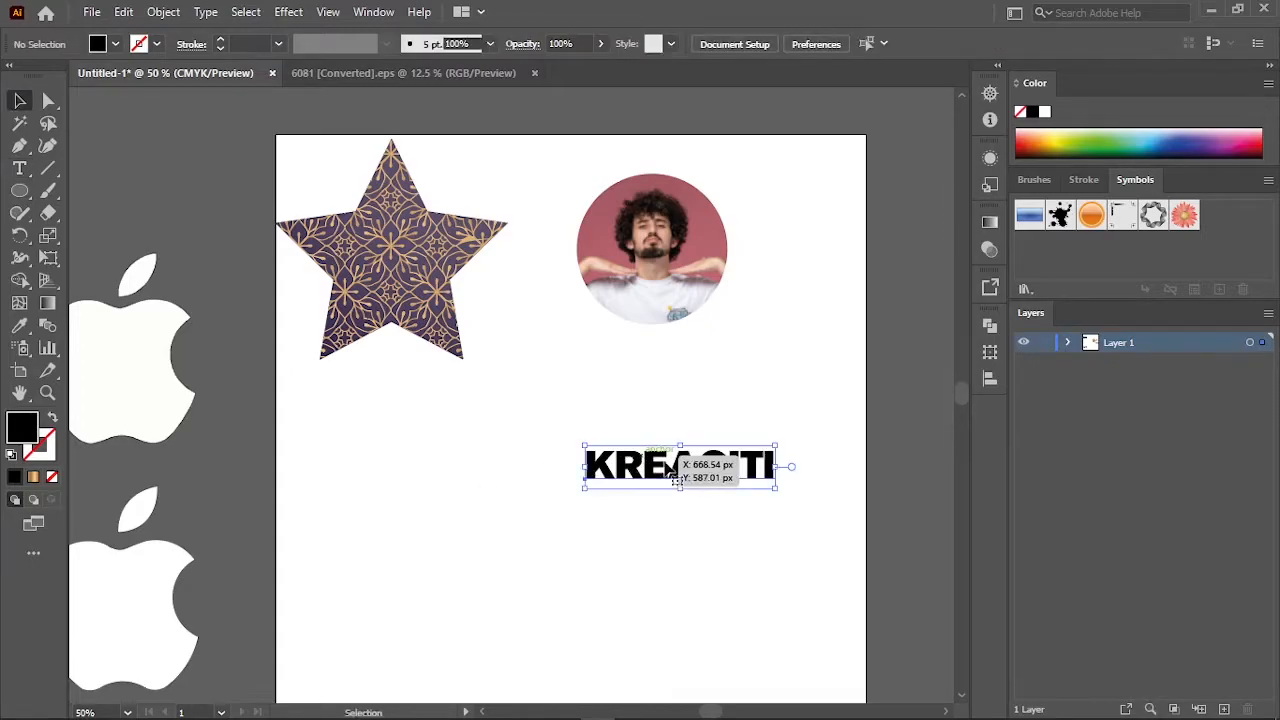
# Enlarge the KREACITI text and shift it toward the middle of the artboard
pyautogui.moveTo(777, 491); pyautogui.dragTo(869, 580)
pyautogui.moveTo(760, 460); pyautogui.dragTo(625, 458)
pyautogui.click(609, 534)
# Bring the tropical leaves photo from the pasteboard onto the artboard beneath the KREACITI text
pyautogui.scroll(-1, 609, 534)
pyautogui.hotkey('ctrl', '-')
pyautogui.hotkey('ctrl', '-')
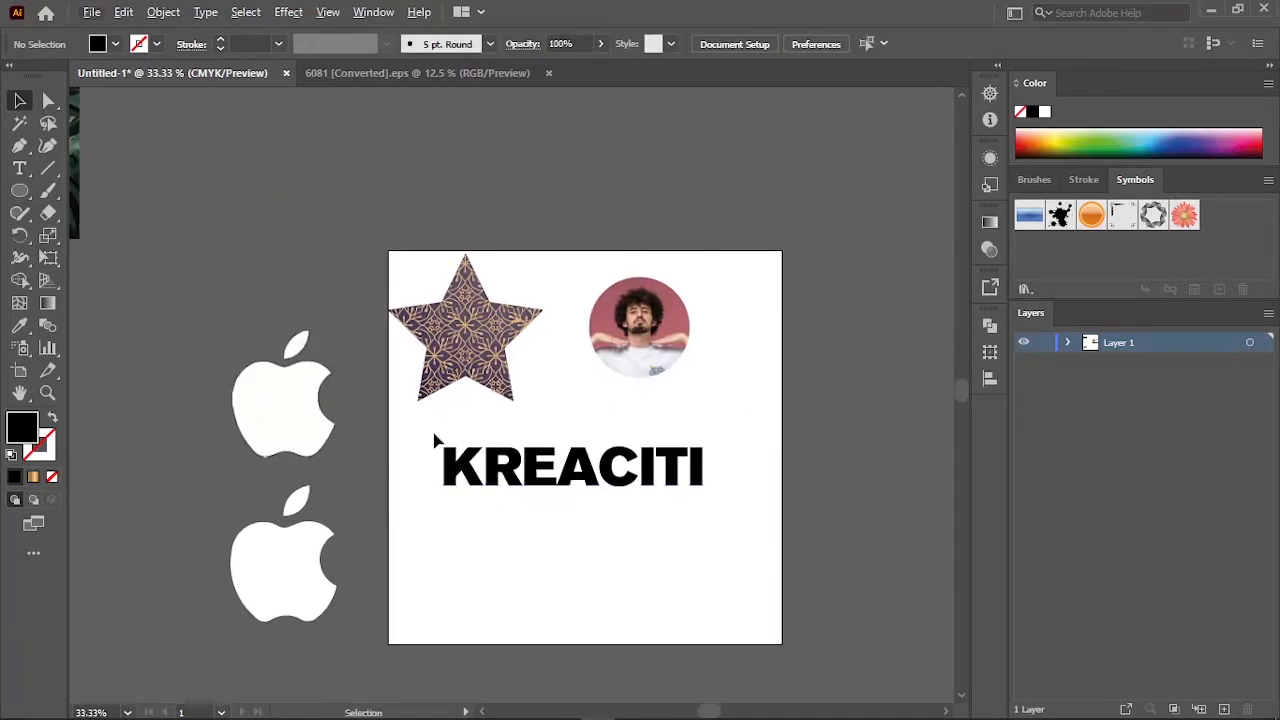
pyautogui.click(330, 368)
pyautogui.moveTo(122, 229); pyautogui.dragTo(598, 521)
pyautogui.scroll(3, 592, 509)
pyautogui.moveTo(585, 570); pyautogui.dragTo(581, 521)
pyautogui.moveTo(557, 509); pyautogui.dragTo(531, 454)
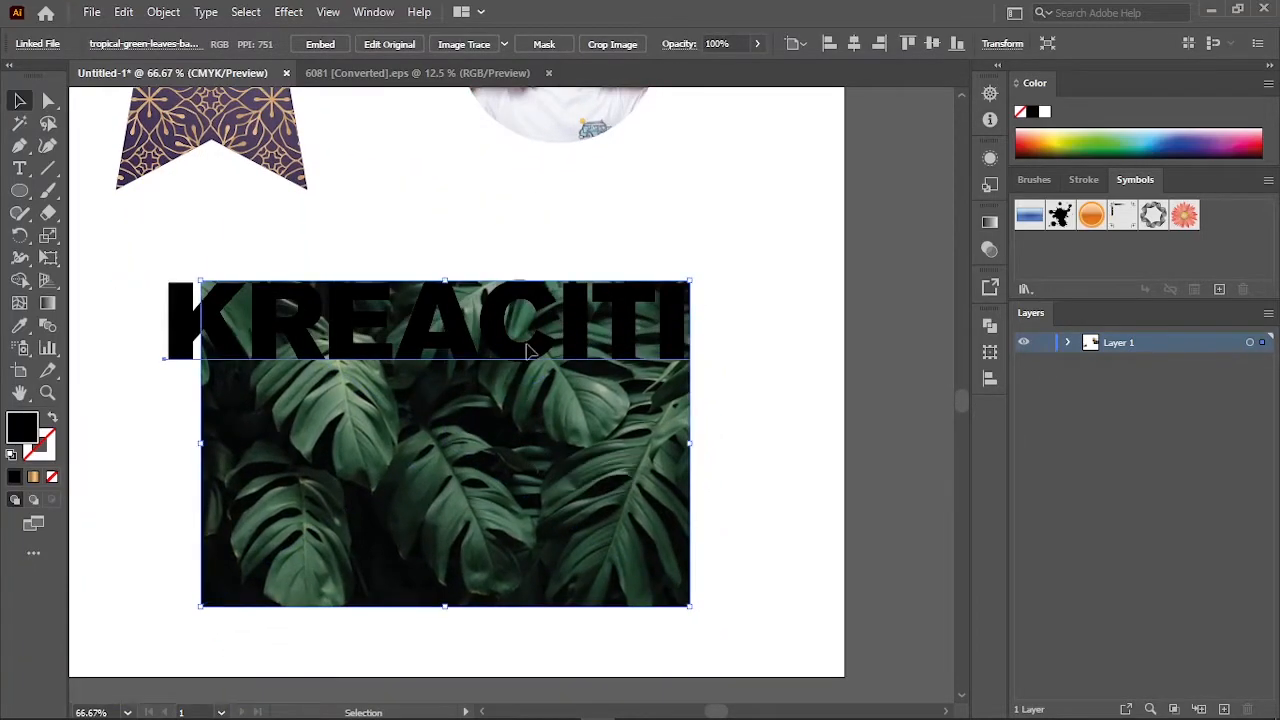
# Move and shrink the KREACITI text to fit inside the leaves photo, and clip the photo to the text with a clipping mask
pyautogui.moveTo(529, 338); pyautogui.dragTo(553, 440)
pyautogui.moveTo(716, 369); pyautogui.dragTo(615, 440)
pyautogui.moveTo(786, 322); pyautogui.dragTo(568, 488)
pyautogui.rightClick(566, 460)
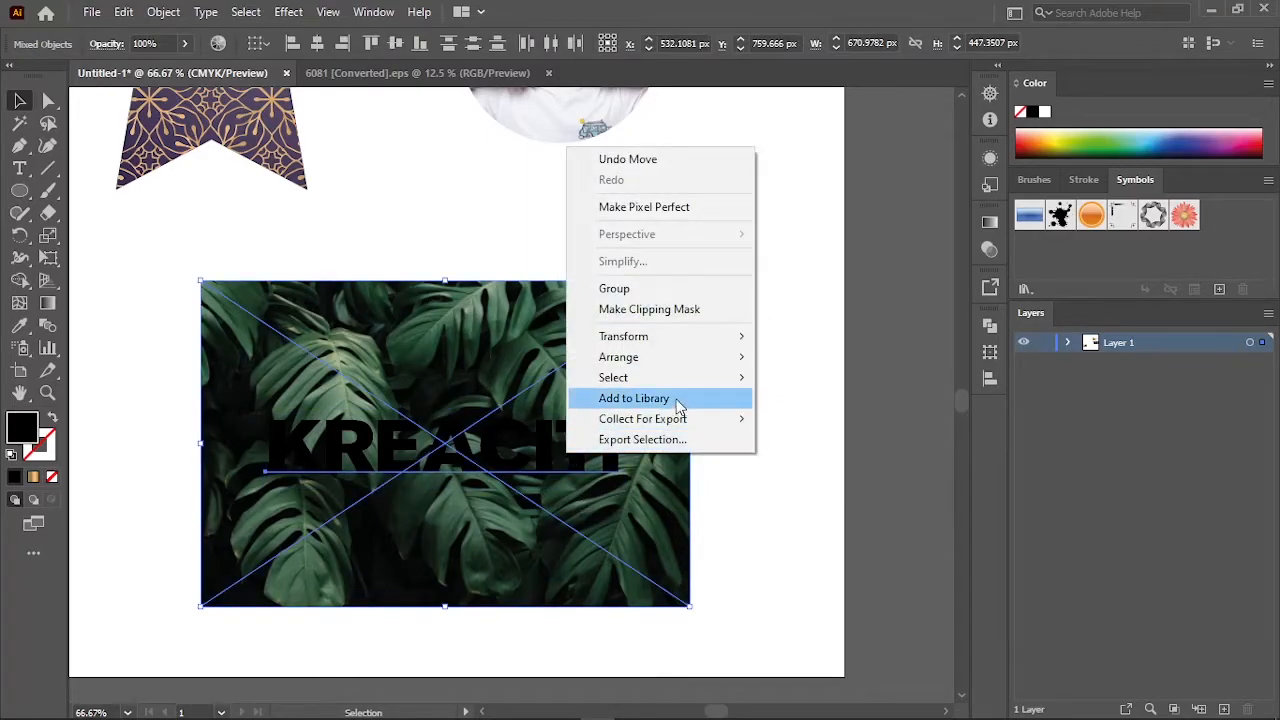
pyautogui.click(711, 317)
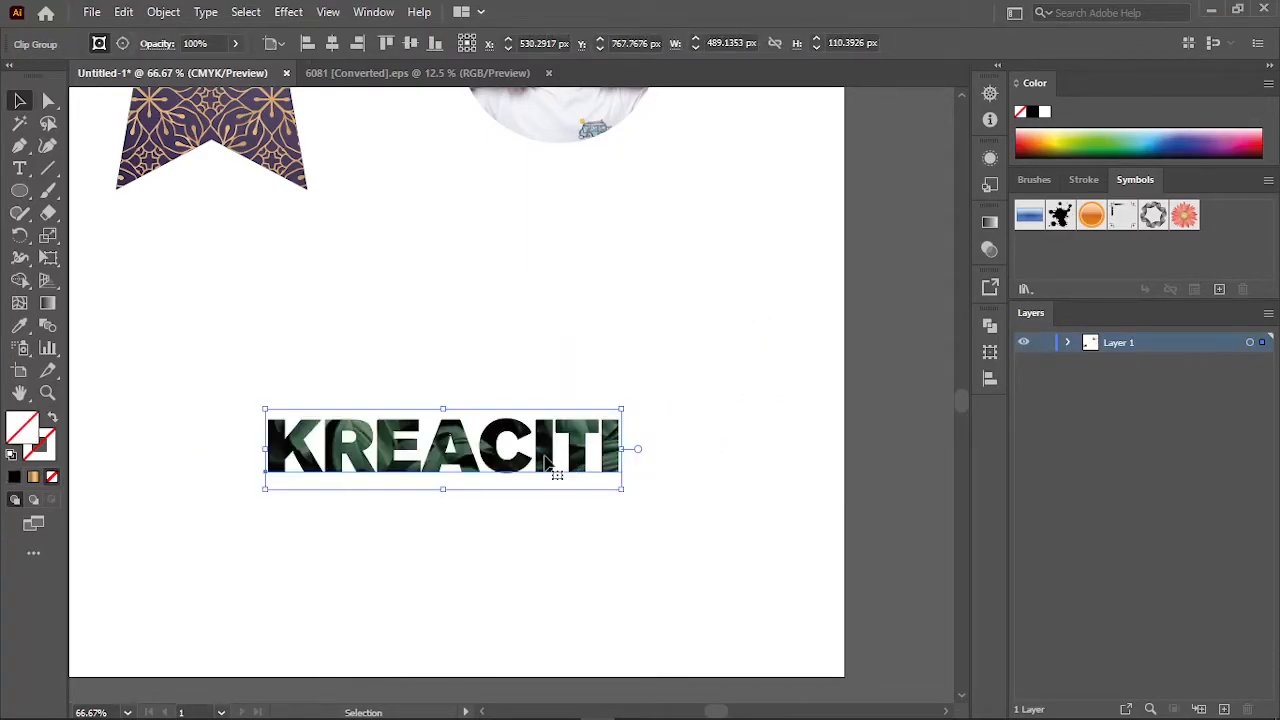
# Enlarge the leaf-filled KREACITI text slightly, place it just below the circular portrait, and deselect it
pyautogui.moveTo(619, 490); pyautogui.dragTo(715, 530)
pyautogui.moveTo(513, 492); pyautogui.dragTo(621, 310)
pyautogui.moveTo(870, 310); pyautogui.dragTo(714, 363)
pyautogui.moveTo(637, 361); pyautogui.dragTo(560, 517)
pyautogui.click(592, 361)
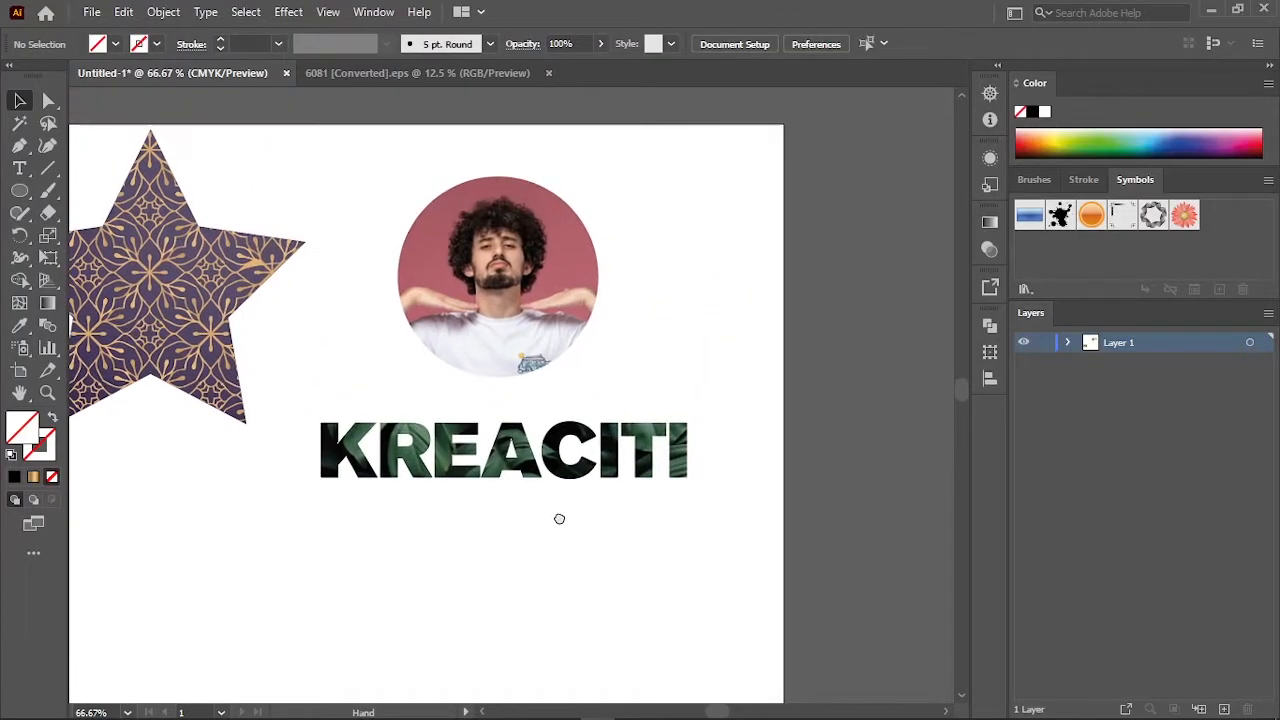
# Nudge the clipped star slightly down and away from the artboard's left edge, and deselect it
pyautogui.moveTo(506, 548); pyautogui.dragTo(519, 532)
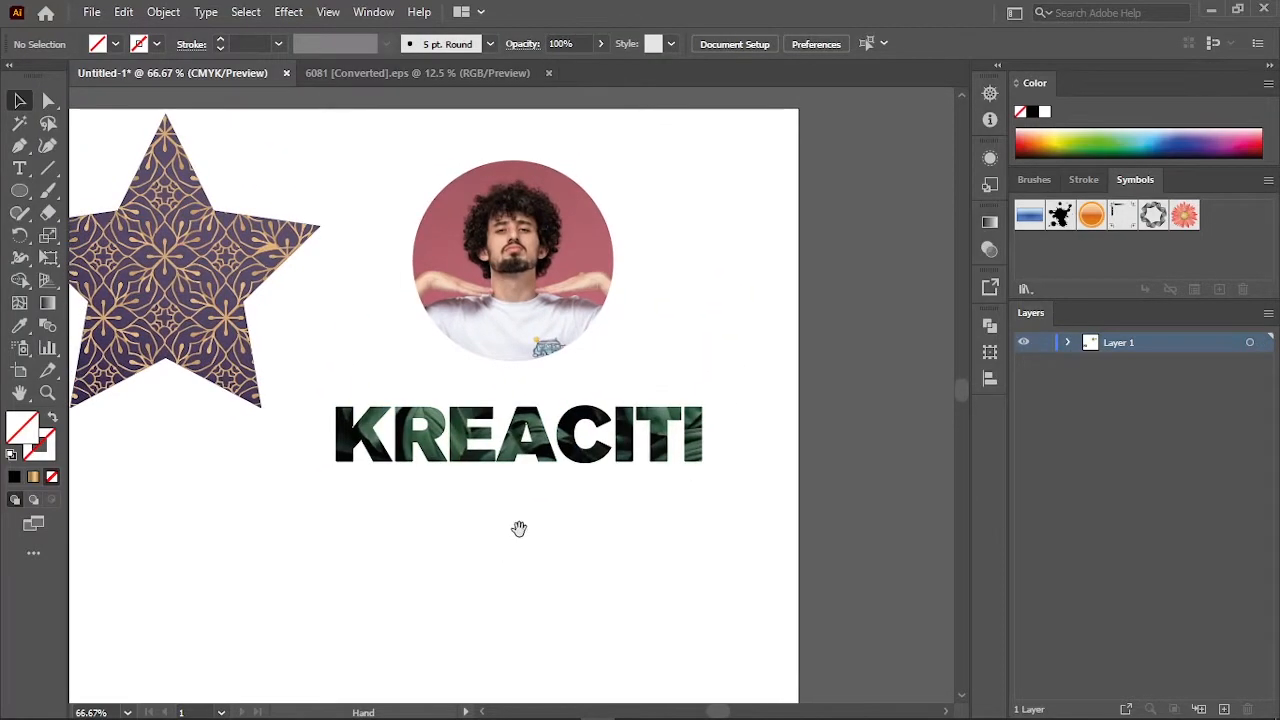
pyautogui.moveTo(440, 540); pyautogui.dragTo(473, 509)
pyautogui.scroll(-1, 481, 521)
pyautogui.scroll(-1, 470, 503)
pyautogui.scroll(1, 482, 429)
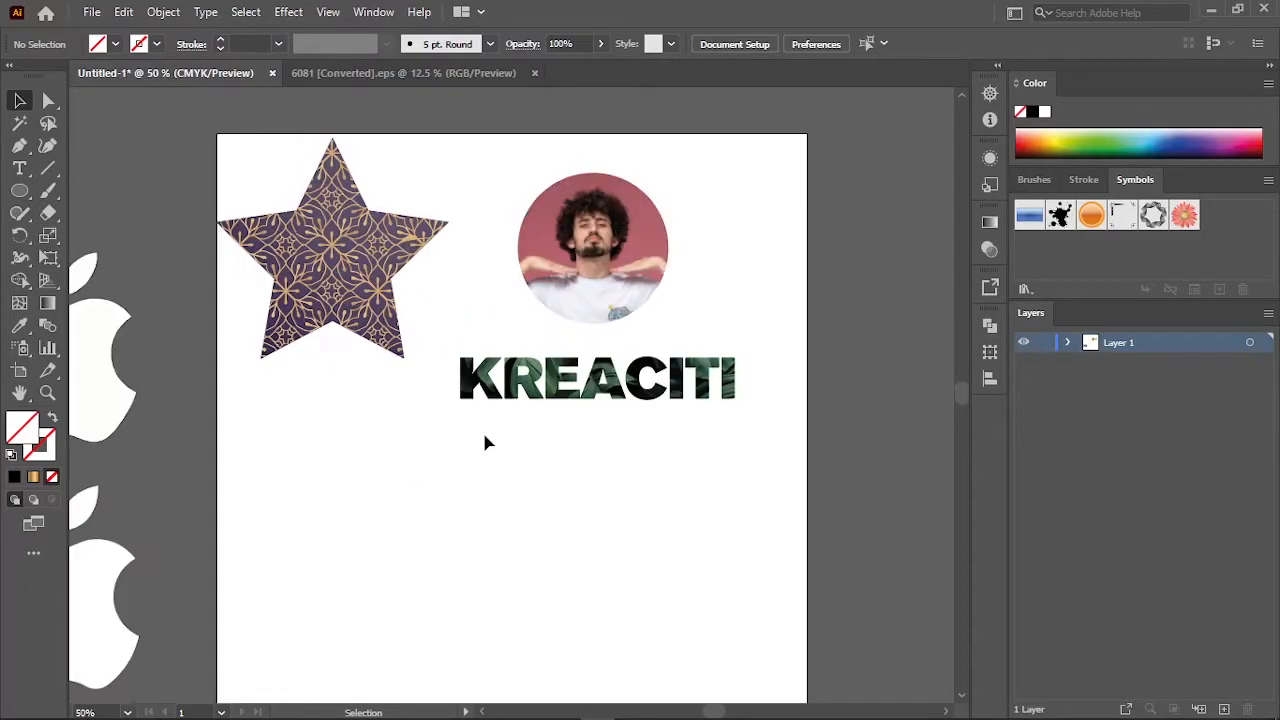
pyautogui.moveTo(362, 295); pyautogui.dragTo(373, 313)
pyautogui.click(364, 441)
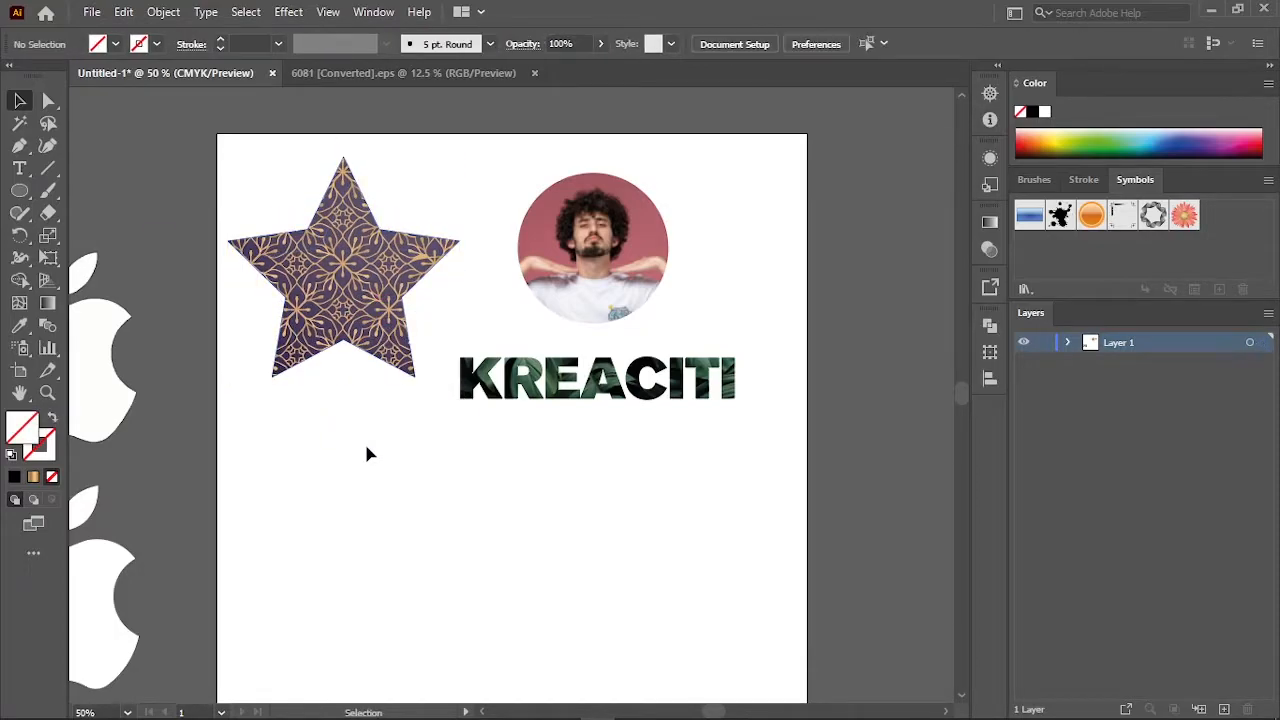
# Bring the orange butterfly photo from the pasteboard onto the artboard below the KREACITI text, and deselect it
pyautogui.scroll(-2, 300, 435)
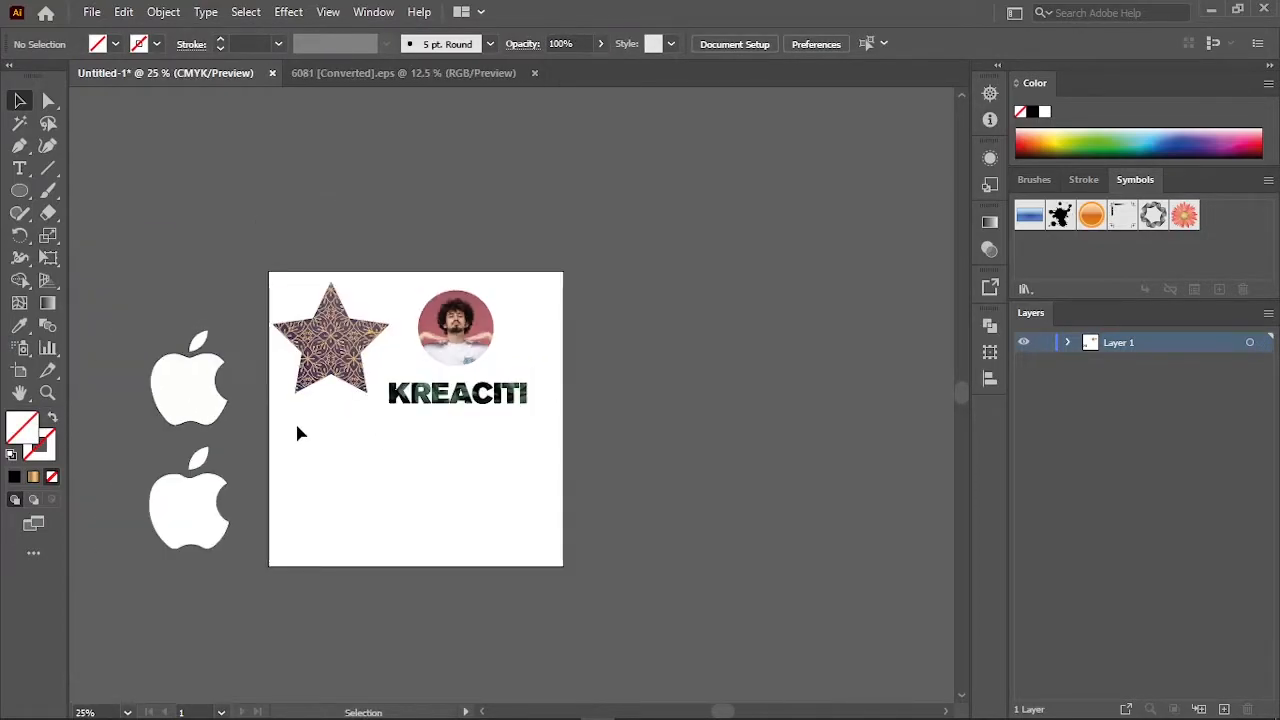
pyautogui.scroll(-1, 124, 398)
pyautogui.moveTo(189, 404); pyautogui.dragTo(274, 395)
pyautogui.moveTo(144, 528); pyautogui.dragTo(452, 432)
pyautogui.scroll(3, 440, 450)
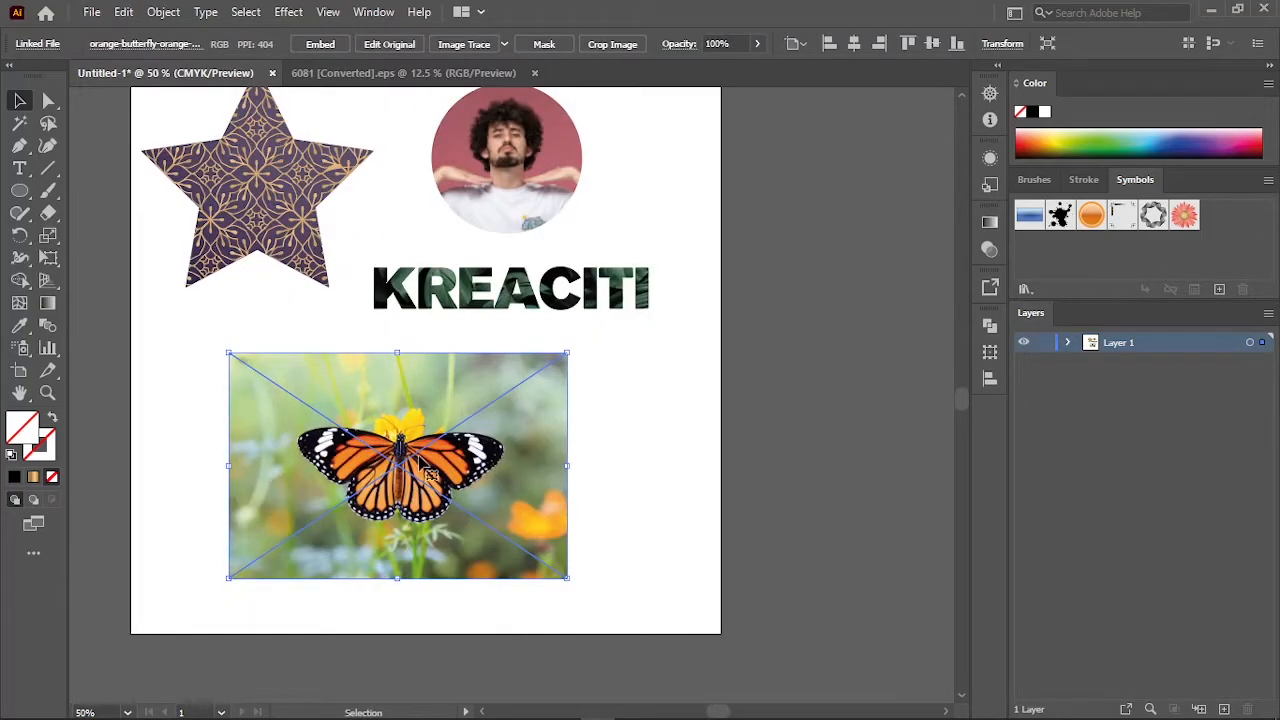
pyautogui.moveTo(430, 475); pyautogui.dragTo(461, 505)
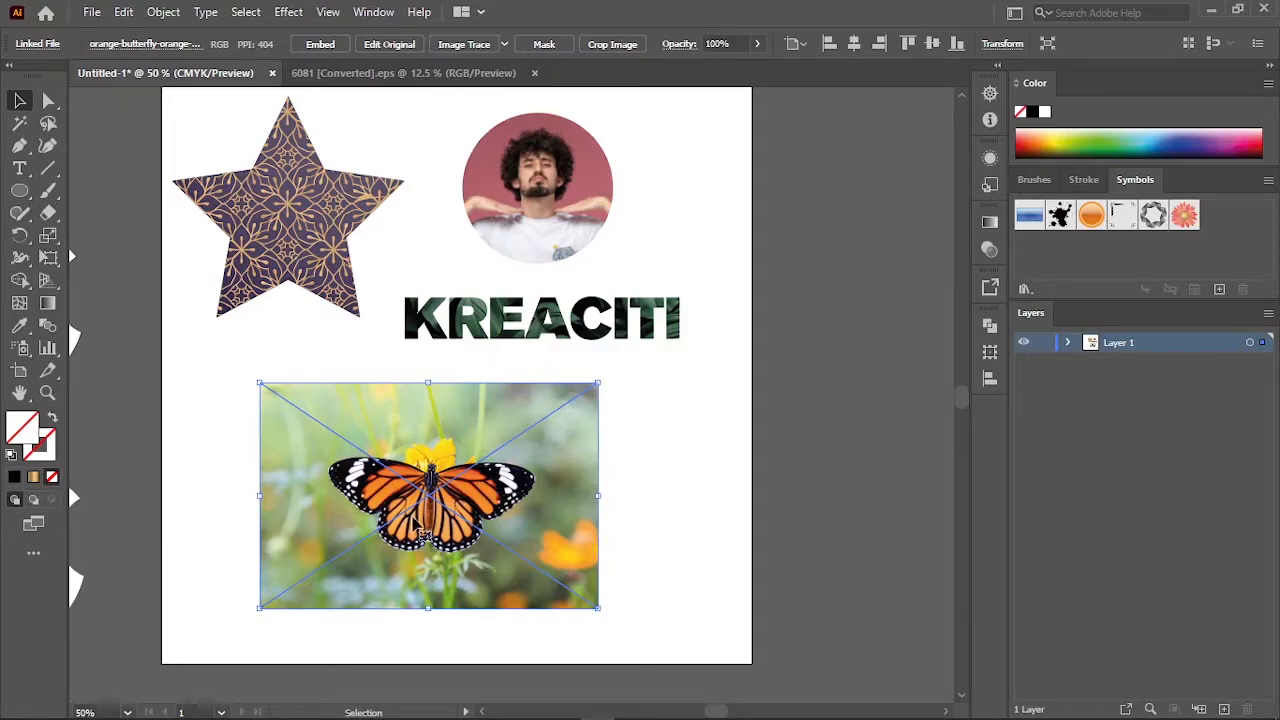
pyautogui.scroll(1, 420, 528)
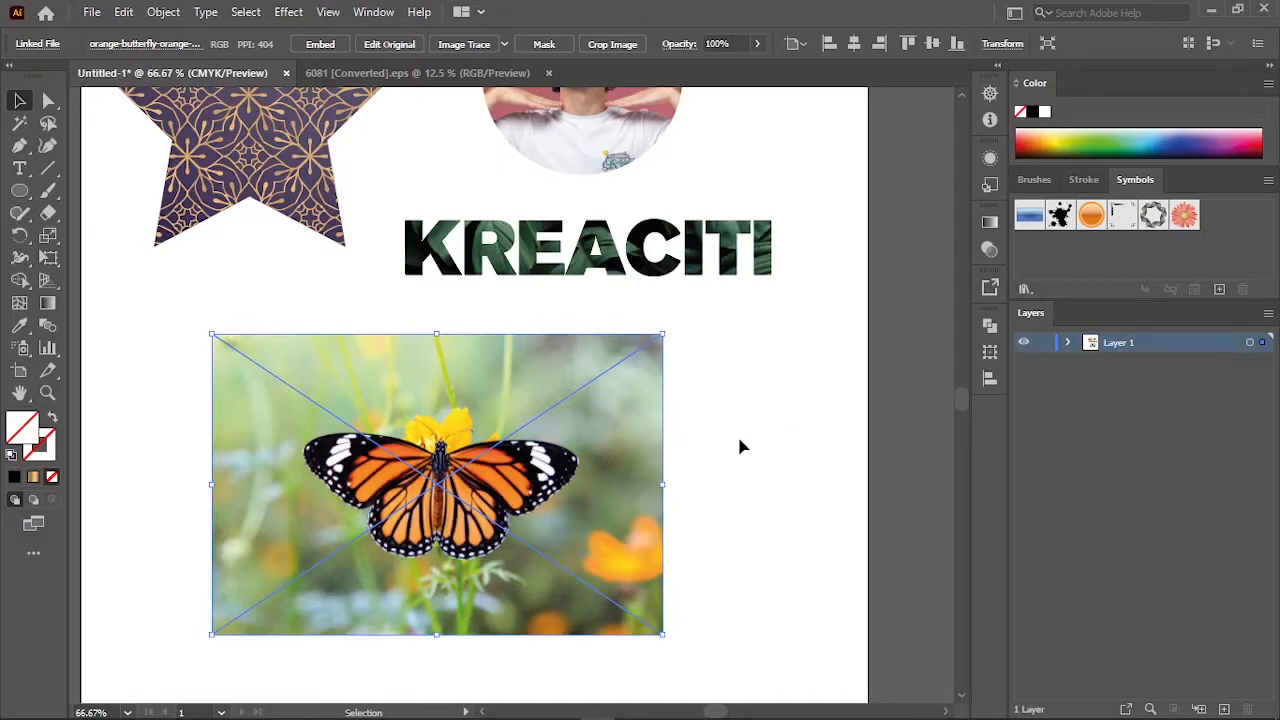
pyautogui.click(708, 440)
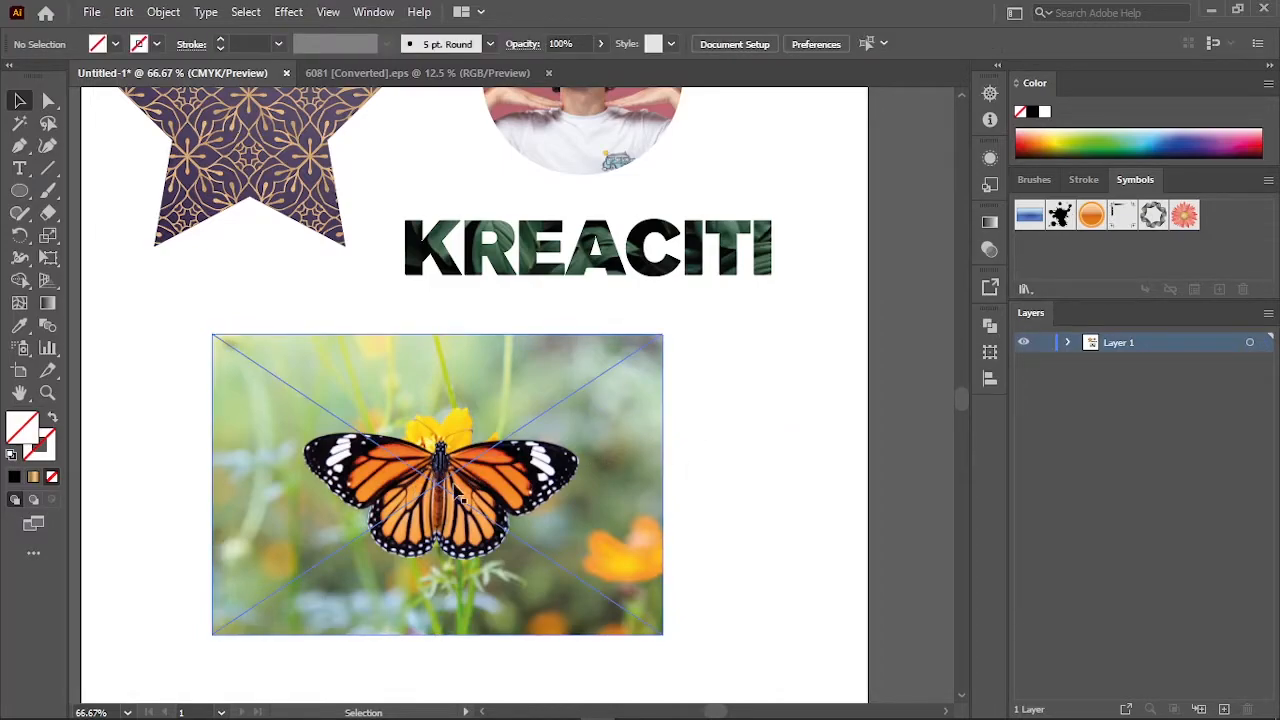
pyautogui.scroll(1, 452, 496)
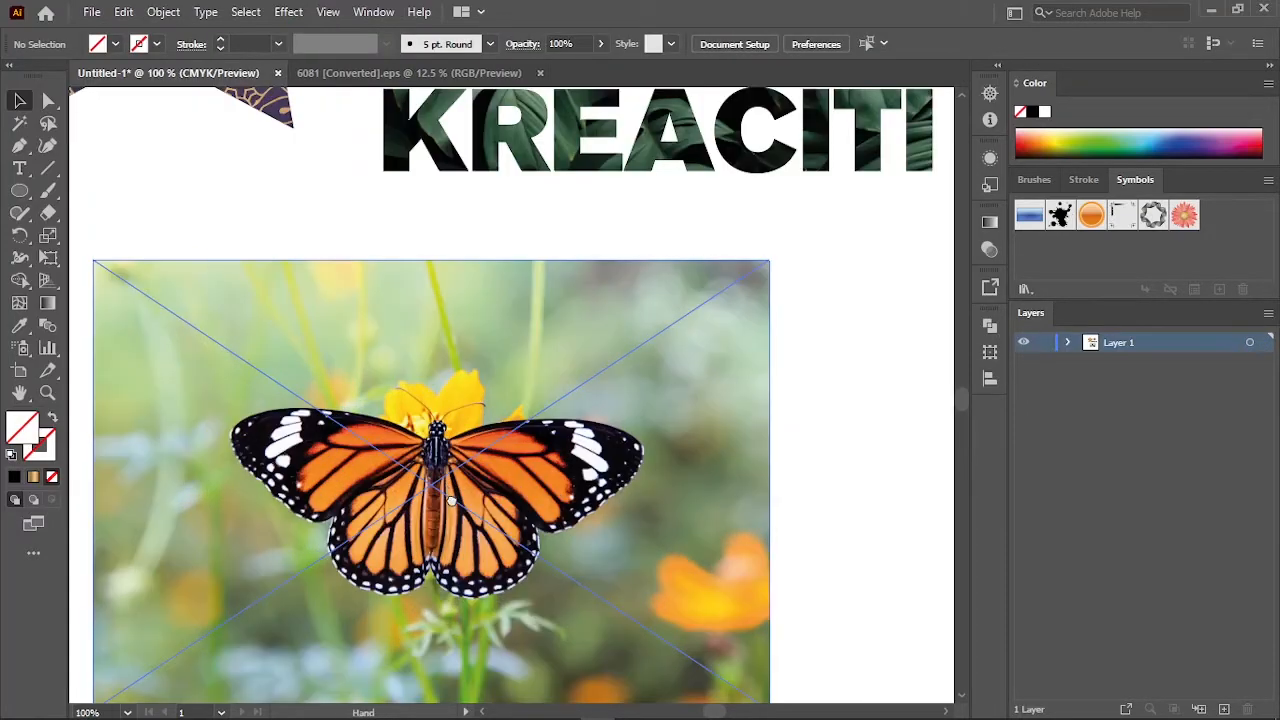
# Start a Pen path at the base of the butterfly's right upper wing and trace its top edge to the wing tip
pyautogui.click(19, 148)
pyautogui.scroll(4, 452, 440)
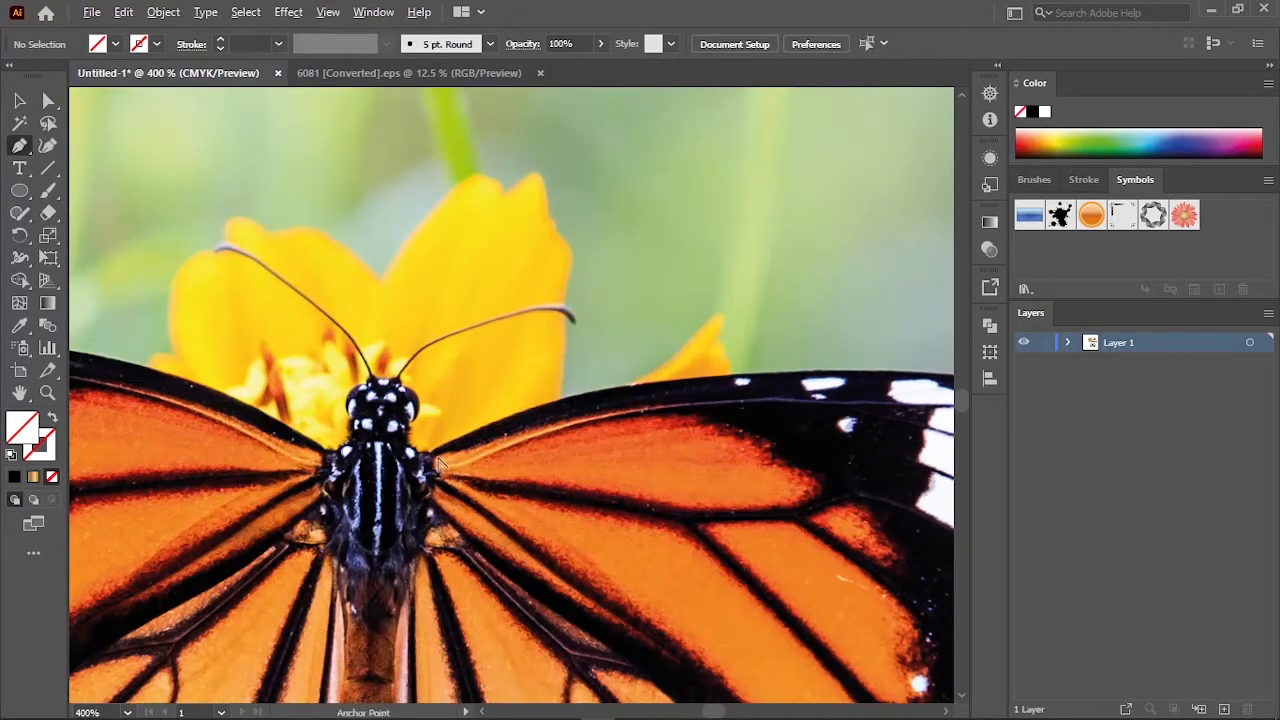
pyautogui.scroll(1, 450, 443)
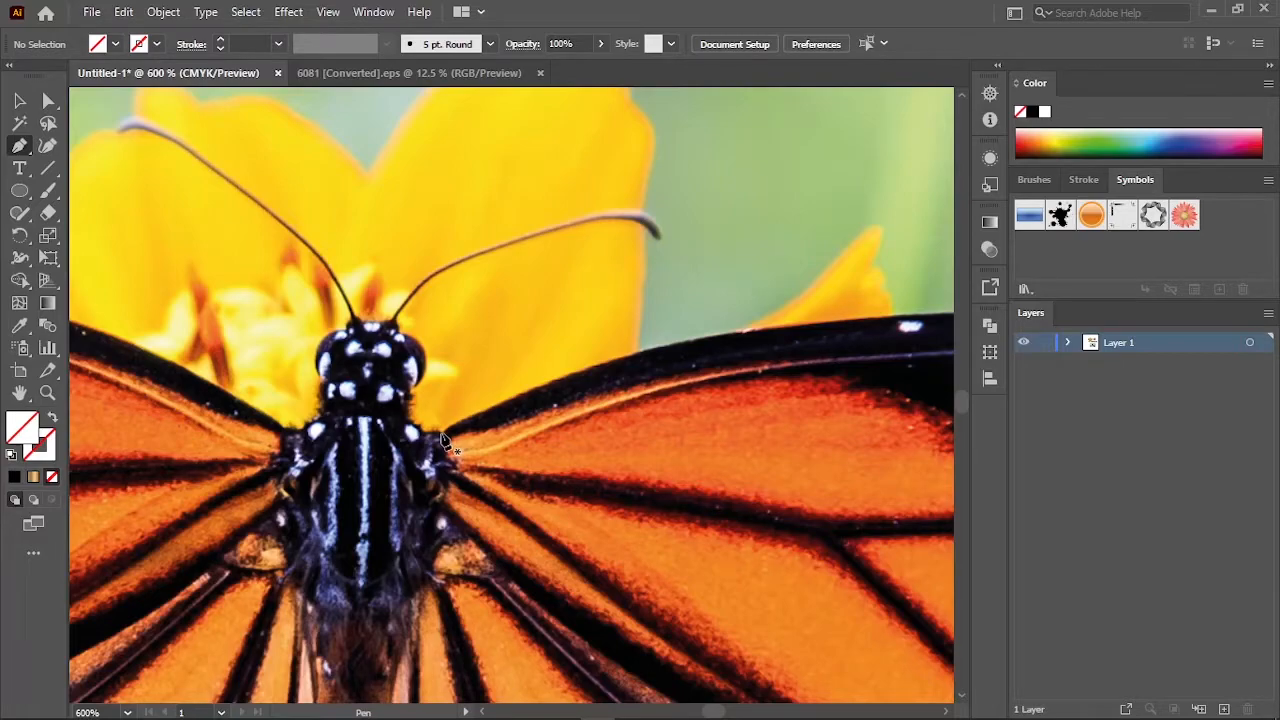
pyautogui.scroll(1, 445, 440)
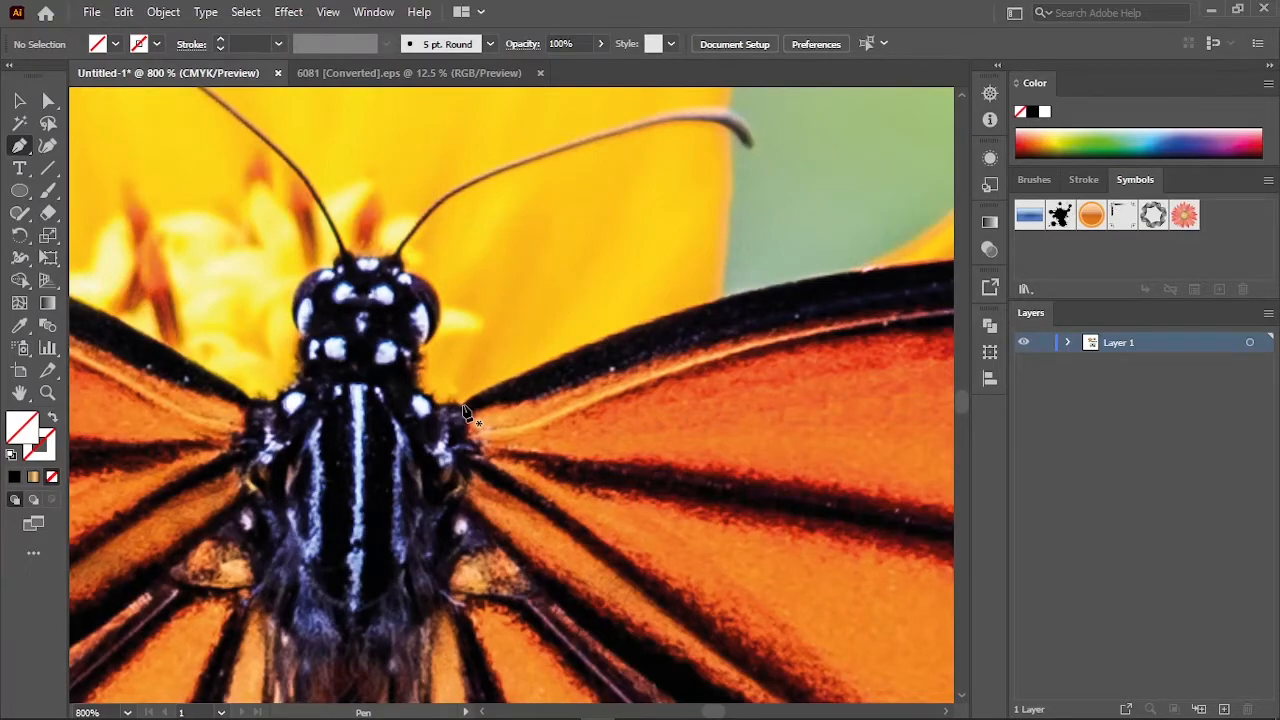
pyautogui.click(461, 405)
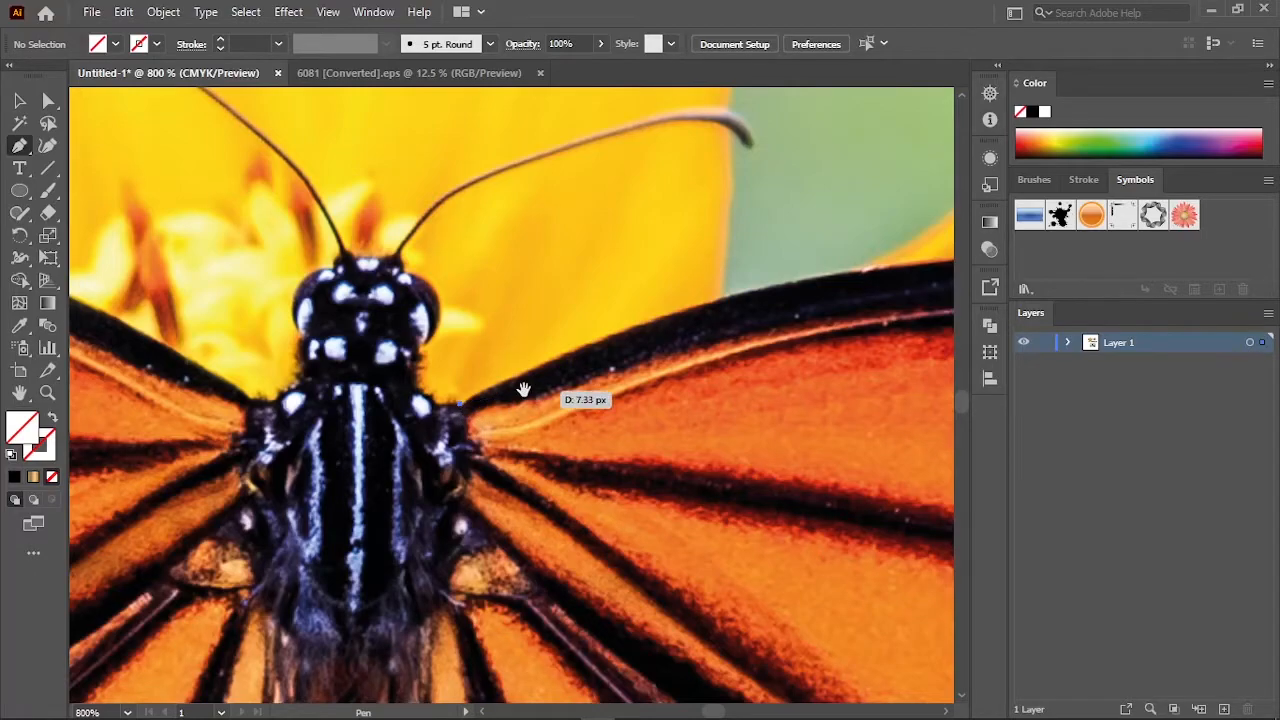
pyautogui.moveTo(523, 386); pyautogui.dragTo(452, 414)
pyautogui.scroll(-2, 677, 340)
pyautogui.moveTo(696, 348); pyautogui.dragTo(197, 391)
pyautogui.moveTo(492, 336); pyautogui.dragTo(819, 348)
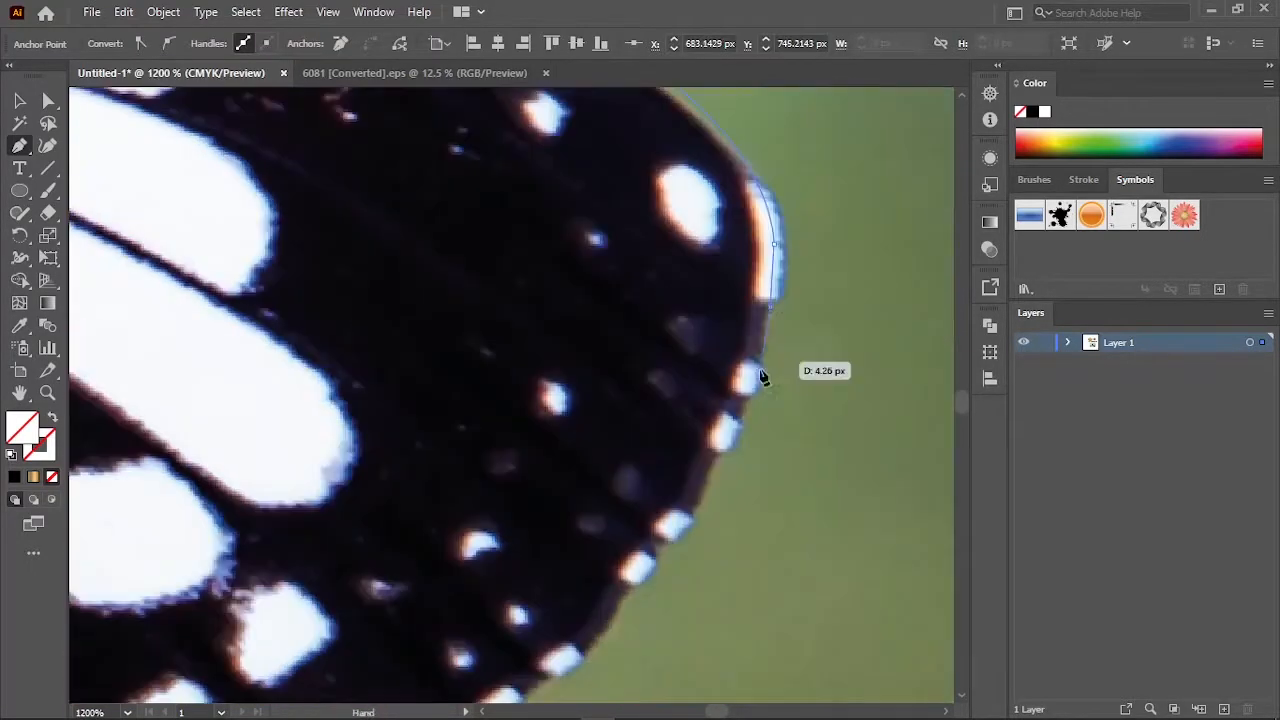
# Continue the Pen path from the right wing tip along the white-spotted outer and lower edge of the right upper wing
pyautogui.moveTo(556, 520); pyautogui.dragTo(521, 571)
pyautogui.click(521, 569)
pyautogui.moveTo(405, 636); pyautogui.dragTo(565, 470)
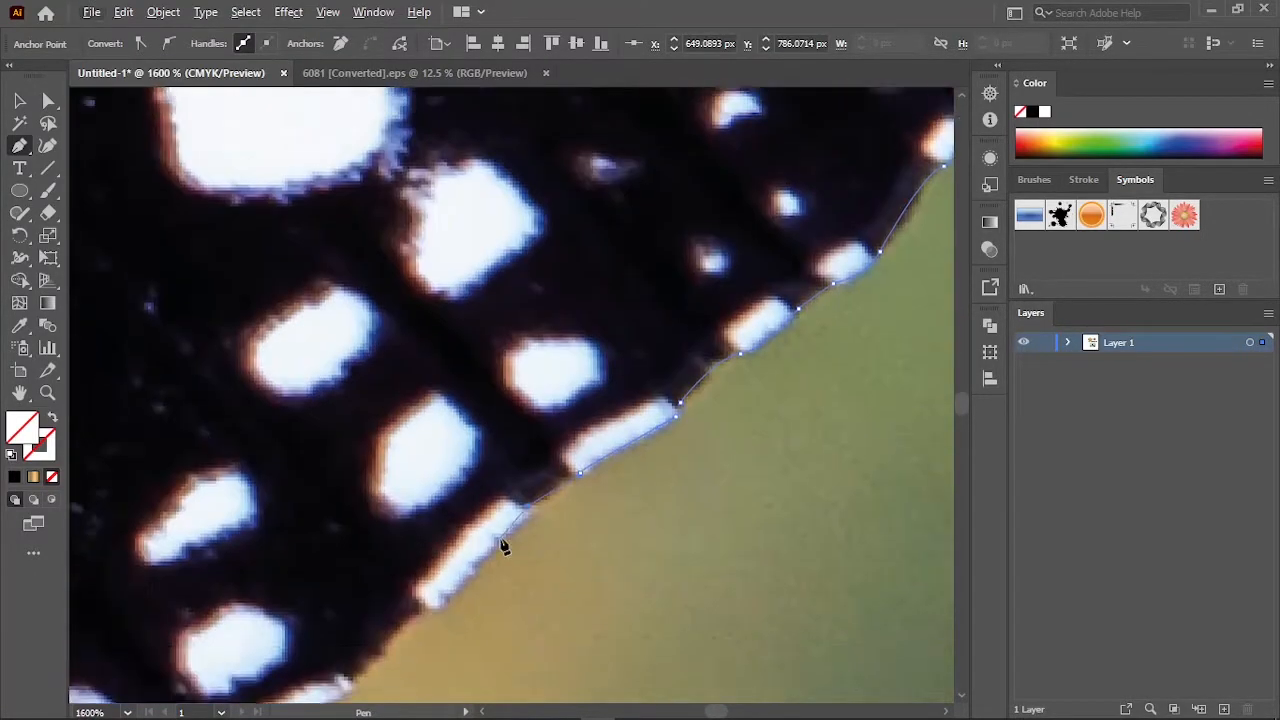
pyautogui.click(441, 600)
pyautogui.moveTo(425, 606); pyautogui.dragTo(674, 392)
pyautogui.click(603, 475)
pyautogui.moveTo(488, 535); pyautogui.dragTo(565, 466)
pyautogui.click(418, 577)
pyautogui.moveTo(411, 586); pyautogui.dragTo(573, 490)
pyautogui.click(470, 557)
pyautogui.moveTo(365, 592); pyautogui.dragTo(557, 522)
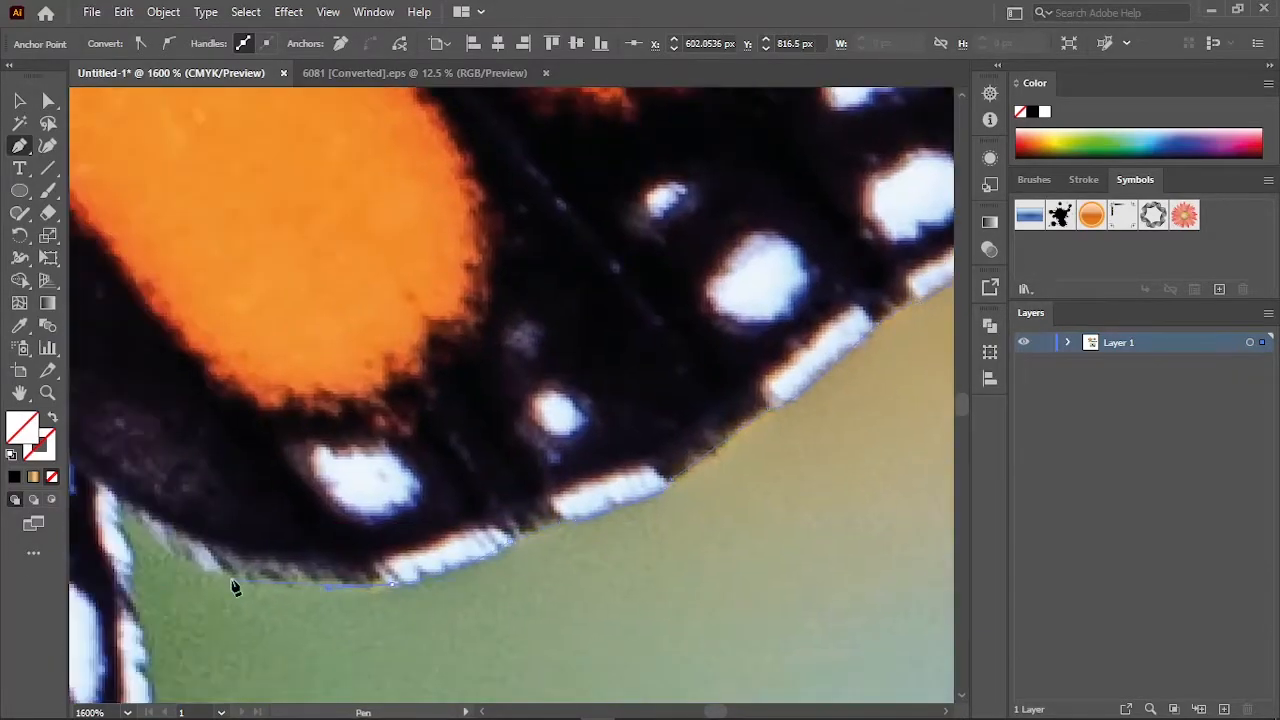
# Trace the notch between the two right wings and the outer side edge of the right lower wing
pyautogui.moveTo(237, 589); pyautogui.dragTo(517, 395)
pyautogui.click(417, 401)
pyautogui.moveTo(437, 560); pyautogui.dragTo(472, 360)
pyautogui.moveTo(480, 497); pyautogui.dragTo(637, 299)
pyautogui.click(459, 598)
pyautogui.click(416, 642)
pyautogui.moveTo(410, 645); pyautogui.dragTo(640, 438)
pyautogui.click(522, 537)
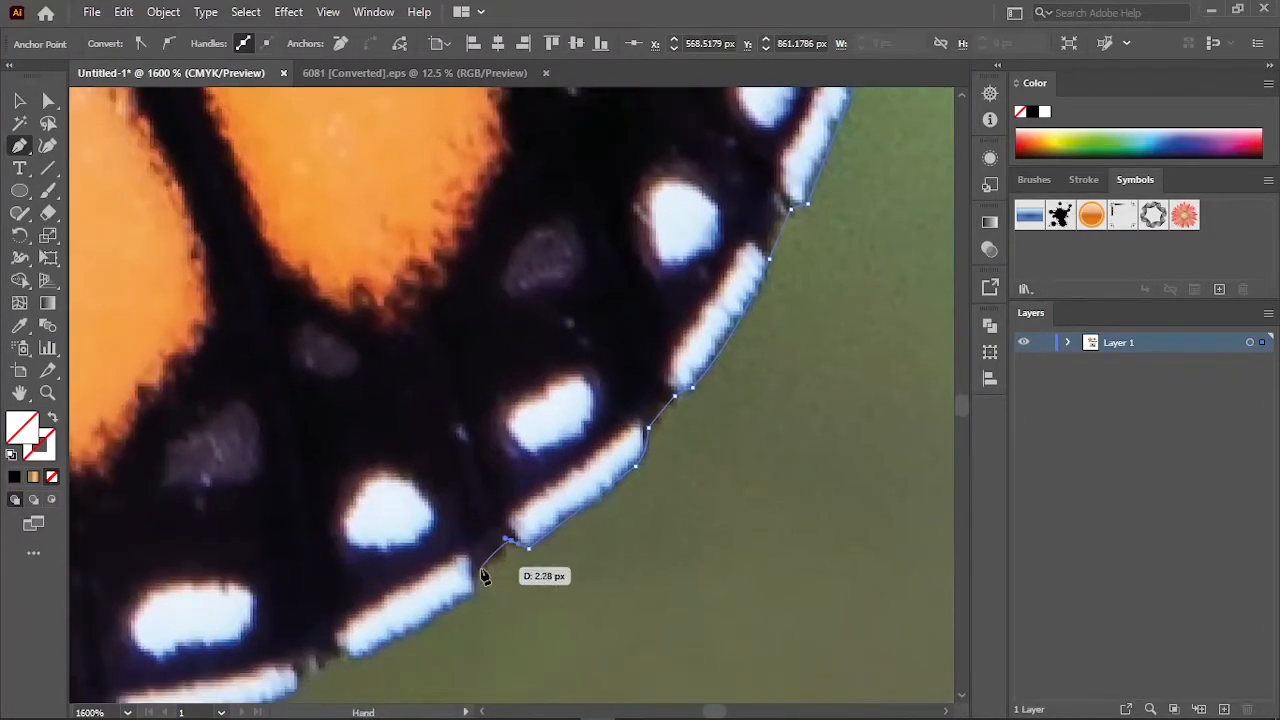
# Trace the bottom edge of the right lower wing along its white spots toward the butterfly's body
pyautogui.moveTo(491, 557); pyautogui.dragTo(711, 428)
pyautogui.click(516, 549)
pyautogui.click(343, 605)
pyautogui.moveTo(279, 613); pyautogui.dragTo(757, 486)
pyautogui.click(587, 540)
pyautogui.moveTo(500, 552); pyautogui.dragTo(449, 564)
pyautogui.moveTo(271, 532); pyautogui.dragTo(528, 530)
pyautogui.click(390, 458)
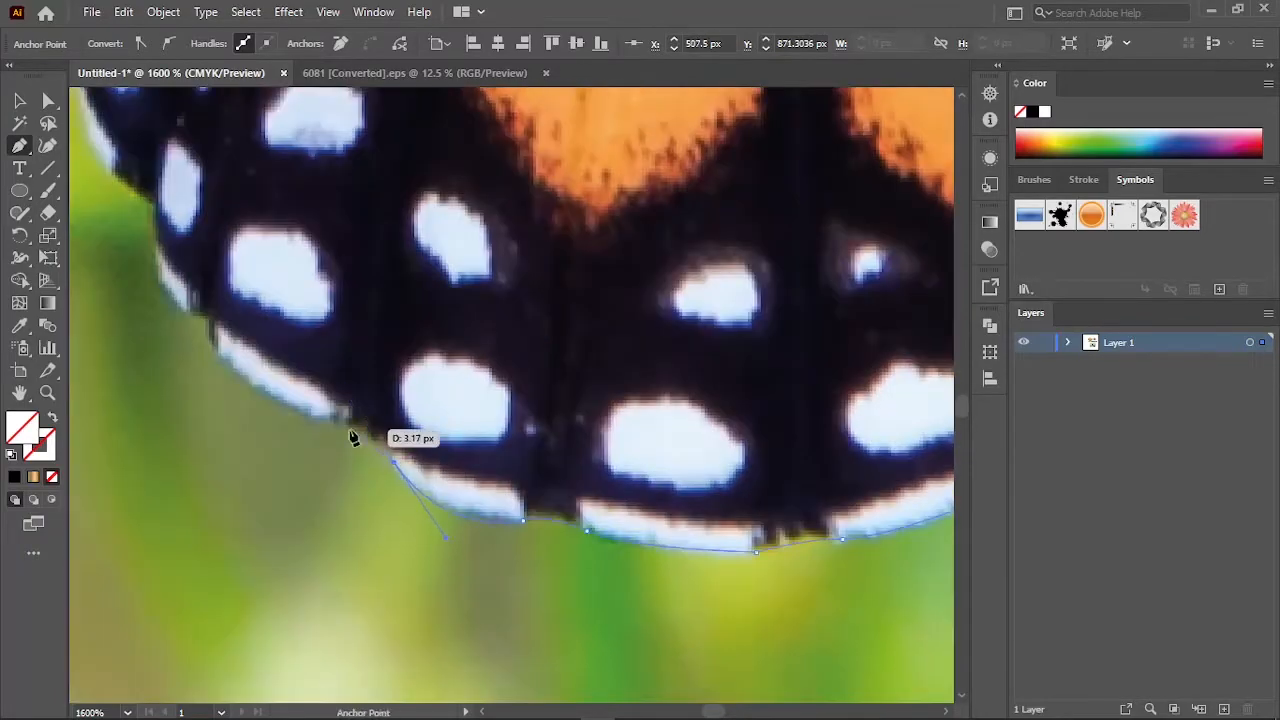
pyautogui.scroll(2, 227, 346)
pyautogui.scroll(-2, 274, 357)
# Trace the inner corner of the right lower wing and the gap between the lower wings at the abdomen
pyautogui.click(359, 322)
pyautogui.moveTo(300, 250); pyautogui.dragTo(428, 440)
pyautogui.click(417, 407)
pyautogui.click(388, 271)
pyautogui.click(340, 450)
pyautogui.moveTo(247, 610); pyautogui.dragTo(400, 486)
pyautogui.moveTo(279, 580); pyautogui.dragTo(528, 498)
pyautogui.click(344, 548)
# Trace the bottom edge of the left lower wing outward from the abdomen along its white spots
pyautogui.moveTo(349, 560); pyautogui.dragTo(838, 557)
pyautogui.click(680, 569)
pyautogui.click(524, 550)
pyautogui.click(428, 543)
pyautogui.moveTo(375, 505); pyautogui.dragTo(489, 537)
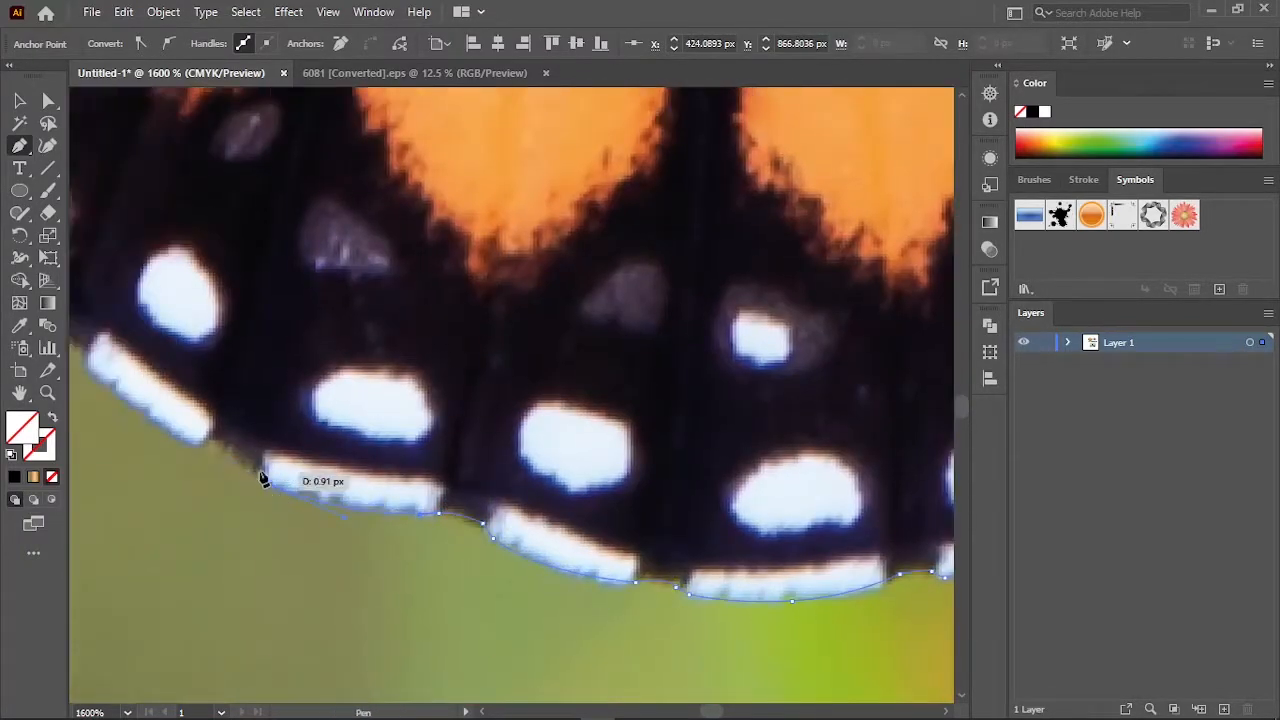
pyautogui.click(269, 482)
# Trace the outer side of the left lower wing up toward the notch below the left upper wing
pyautogui.moveTo(150, 330); pyautogui.dragTo(472, 526)
pyautogui.click(366, 514)
pyautogui.moveTo(360, 514); pyautogui.dragTo(525, 674)
pyautogui.click(321, 390)
pyautogui.moveTo(285, 330); pyautogui.dragTo(368, 524)
pyautogui.click(325, 352)
pyautogui.moveTo(330, 300); pyautogui.dragTo(306, 592)
pyautogui.click(357, 397)
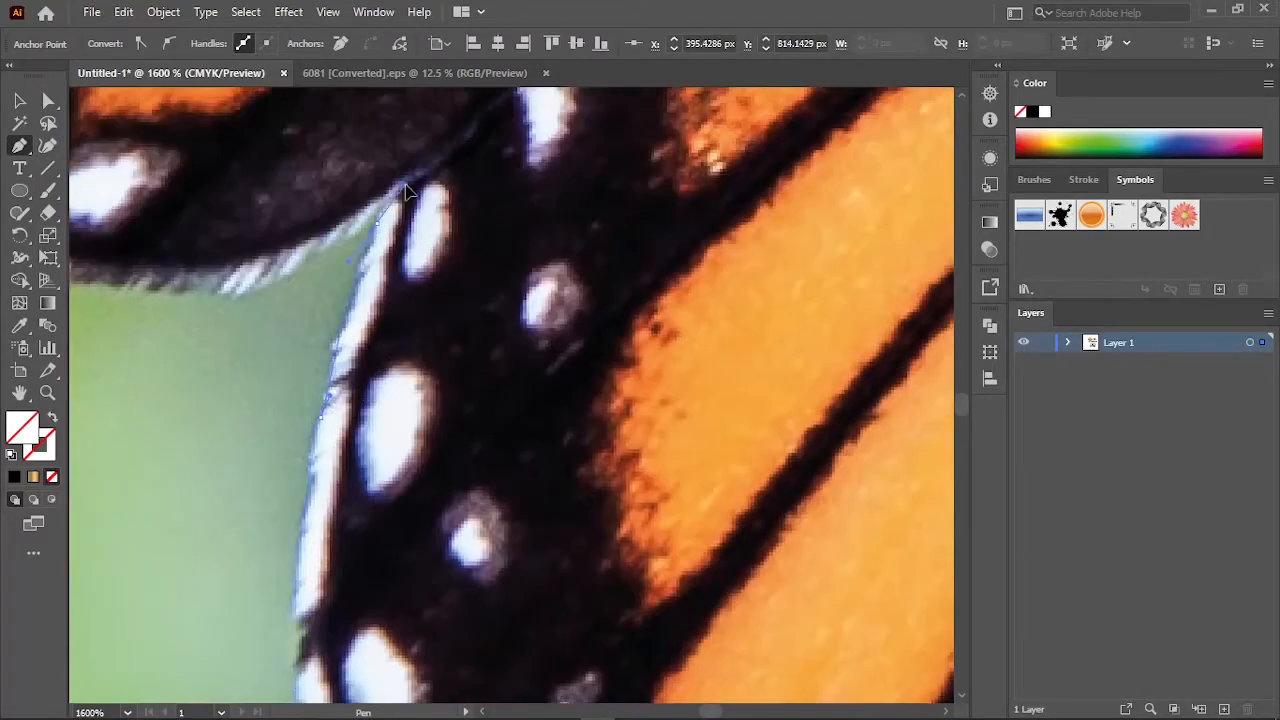
# Trace the notch between the left wings and the lower edge of the left upper wing
pyautogui.click(394, 206)
pyautogui.moveTo(270, 280); pyautogui.dragTo(430, 360)
pyautogui.moveTo(223, 371); pyautogui.dragTo(634, 508)
pyautogui.click(350, 343)
pyautogui.moveTo(274, 286); pyautogui.dragTo(498, 510)
pyautogui.moveTo(288, 349); pyautogui.dragTo(216, 310)
pyautogui.click(195, 230)
pyautogui.moveTo(195, 230); pyautogui.dragTo(507, 536)
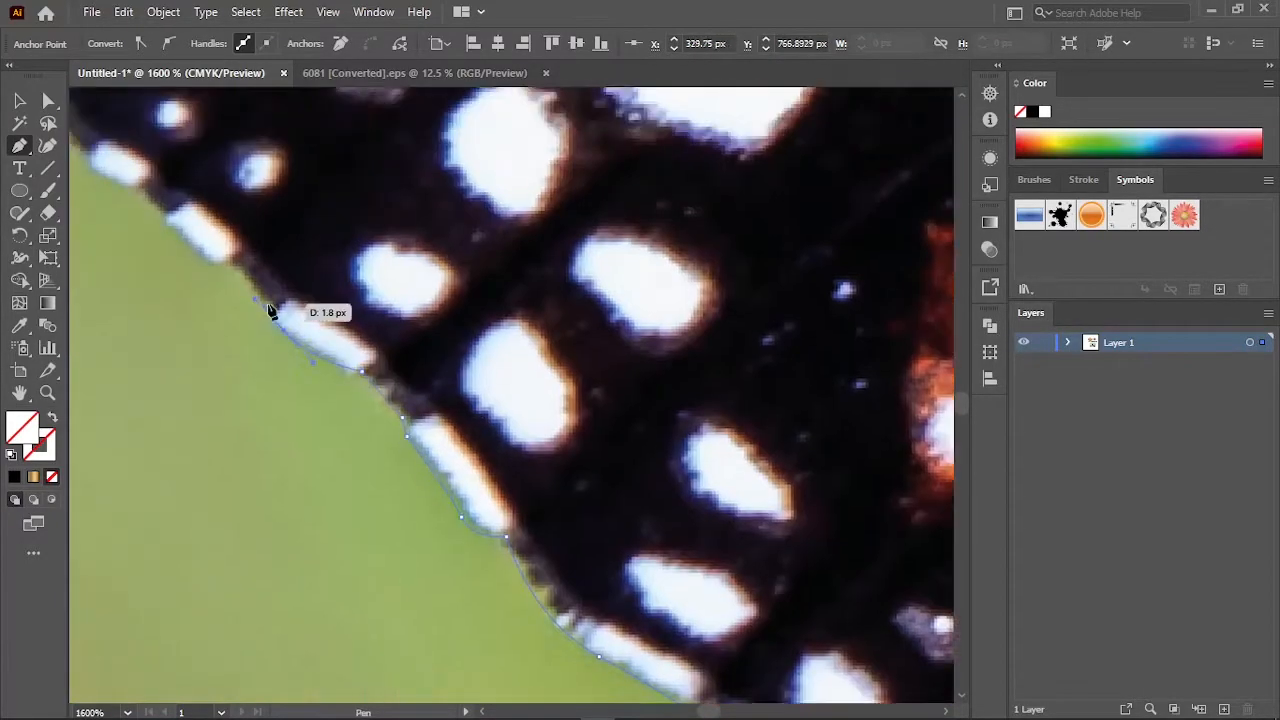
# Continue the Pen path up the spotted outer edge of the left upper wing toward its tip
pyautogui.moveTo(269, 309); pyautogui.dragTo(431, 434)
pyautogui.click(351, 374)
pyautogui.moveTo(351, 374); pyautogui.dragTo(526, 672)
pyautogui.click(368, 514)
pyautogui.moveTo(289, 400); pyautogui.dragTo(349, 559)
pyautogui.click(290, 418)
# Trace around the left wing tip and along the top edge of the left upper wing to the thorax
pyautogui.scroll(-1, 283, 386)
pyautogui.moveTo(331, 200); pyautogui.dragTo(391, 160)
pyautogui.scroll(-2, 391, 163)
pyautogui.moveTo(617, 124); pyautogui.dragTo(346, 326)
pyautogui.moveTo(700, 330); pyautogui.dragTo(300, 324)
pyautogui.moveTo(663, 371); pyautogui.dragTo(841, 459)
pyautogui.scroll(4, 880, 500)
pyautogui.click(465, 283)
pyautogui.scroll(-3, 560, 450)
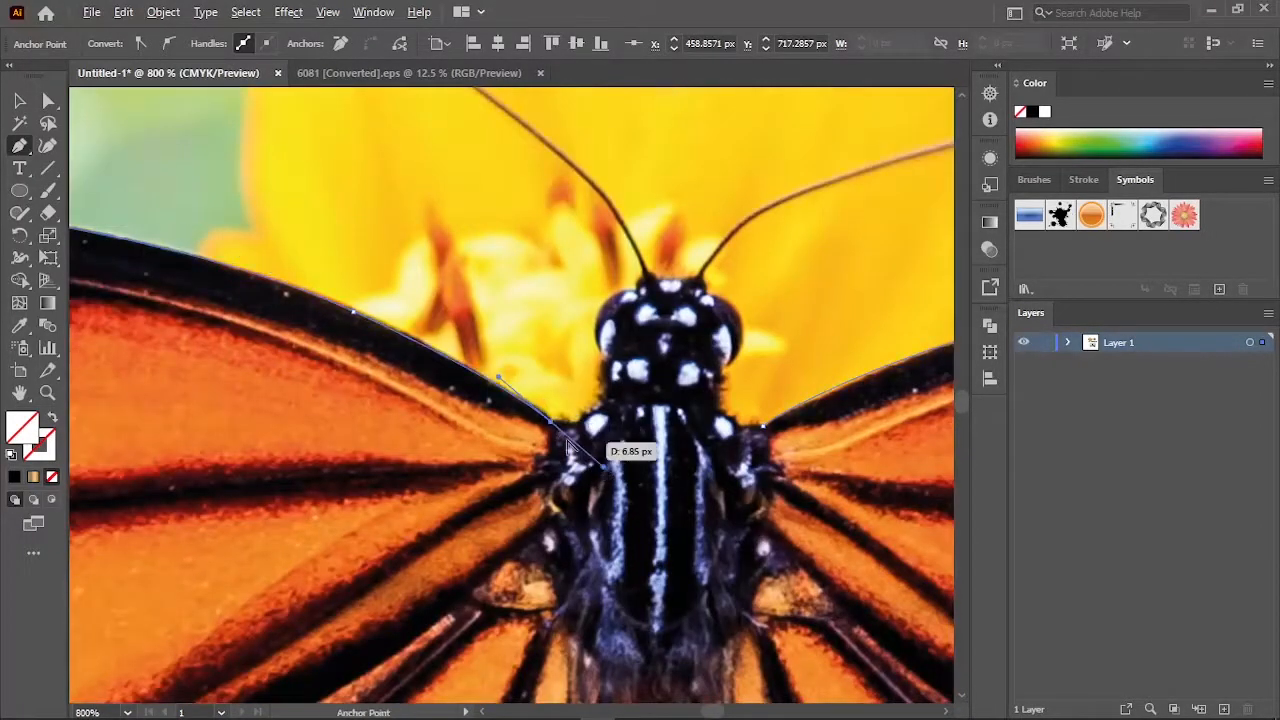
# Trace the left side of the butterfly's neck and head up to the lower part of the left antenna
pyautogui.scroll(2, 623, 457)
pyautogui.click(454, 450)
pyautogui.click(476, 374)
pyautogui.scroll(3, 550, 210)
pyautogui.moveTo(409, 246); pyautogui.dragTo(523, 229)
pyautogui.scroll(-3, 600, 440)
pyautogui.moveTo(602, 380); pyautogui.dragTo(666, 472)
pyautogui.scroll(1, 540, 258)
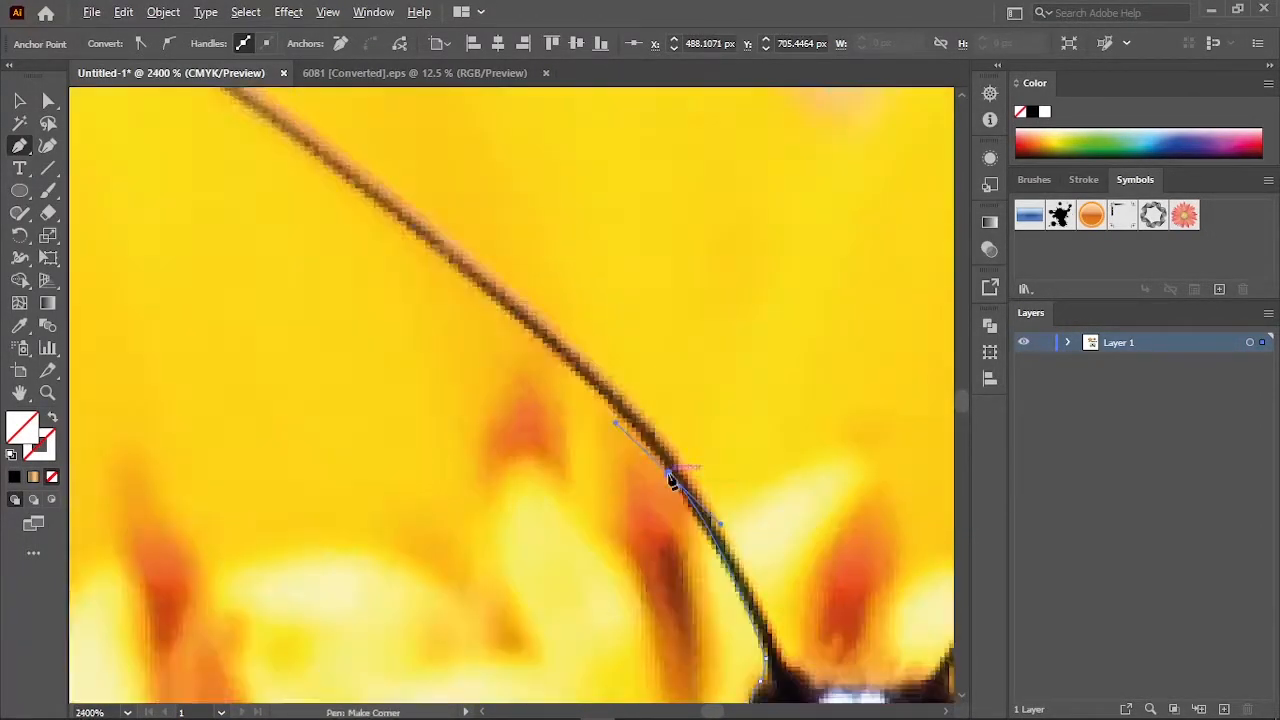
# Trace the left antenna out to its tip, around it, and back along the other edge to the head
pyautogui.scroll(-3, 674, 485)
pyautogui.moveTo(560, 384); pyautogui.dragTo(491, 334)
pyautogui.scroll(2, 448, 316)
pyautogui.moveTo(380, 305); pyautogui.dragTo(341, 322)
pyautogui.moveTo(395, 270); pyautogui.dragTo(432, 254)
pyautogui.moveTo(515, 344); pyautogui.dragTo(589, 408)
pyautogui.moveTo(762, 557); pyautogui.dragTo(795, 595)
pyautogui.click(558, 543)
# Trace across the top of the head and around both edges of the right antenna
pyautogui.moveTo(819, 665); pyautogui.dragTo(266, 628)
pyautogui.moveTo(370, 518); pyautogui.dragTo(426, 497)
pyautogui.moveTo(734, 406); pyautogui.dragTo(811, 406)
pyautogui.click(808, 464)
pyautogui.moveTo(651, 433); pyautogui.dragTo(588, 450)
pyautogui.scroll(1, 494, 488)
pyautogui.moveTo(560, 354); pyautogui.dragTo(523, 371)
pyautogui.click(316, 568)
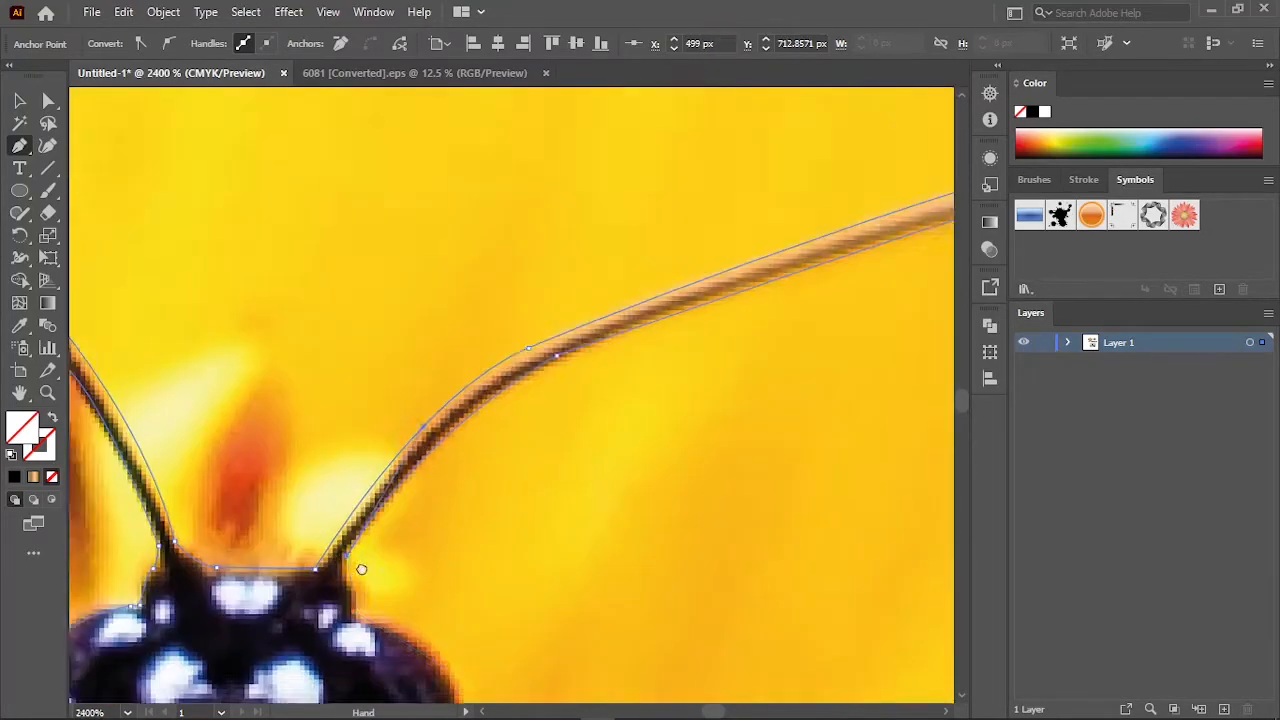
# Trace the right side of the head and neck and close the path at its starting point on the right wing
pyautogui.moveTo(380, 600); pyautogui.dragTo(449, 162)
pyautogui.click(514, 286)
pyautogui.moveTo(460, 394); pyautogui.dragTo(420, 414)
pyautogui.scroll(1, 600, 600)
pyautogui.click(409, 462)
pyautogui.moveTo(549, 466)
pyautogui.mouseDown()
pyautogui.moveTo(521, 454)
pyautogui.moveTo(549, 466)
pyautogui.mouseUp()
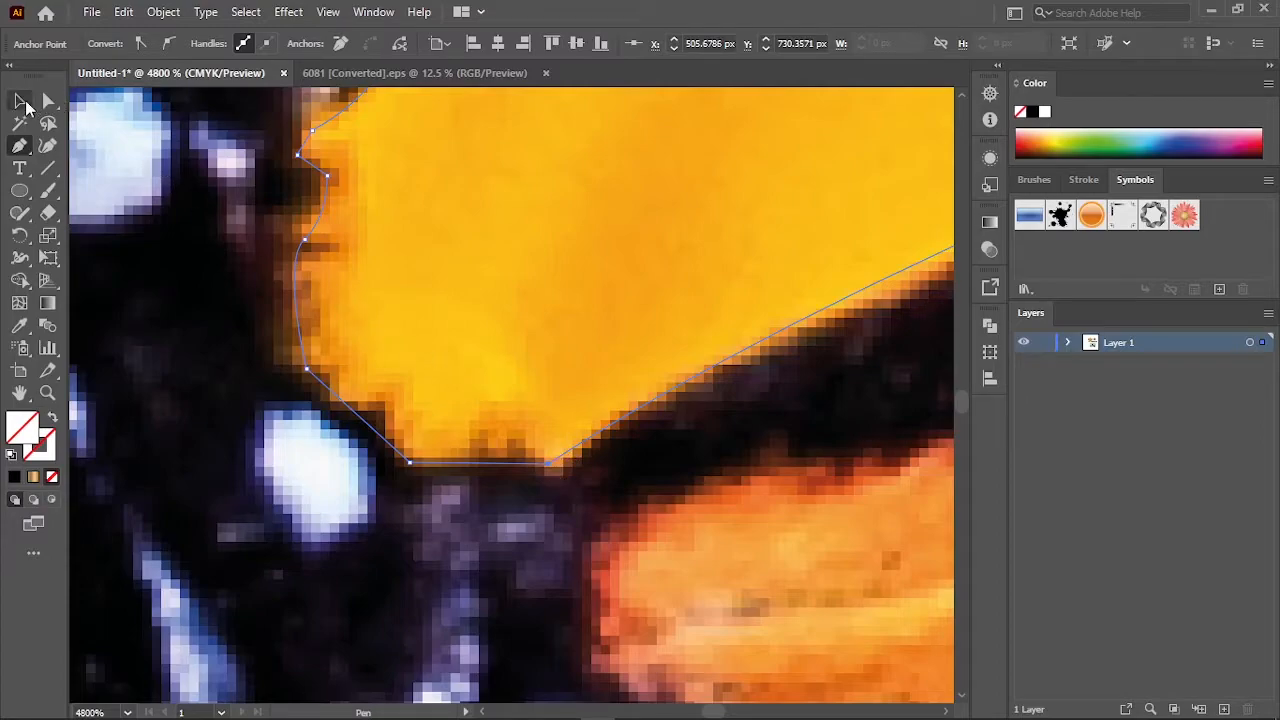
# Select the closed butterfly outline and fill it with black
pyautogui.click(21, 101)
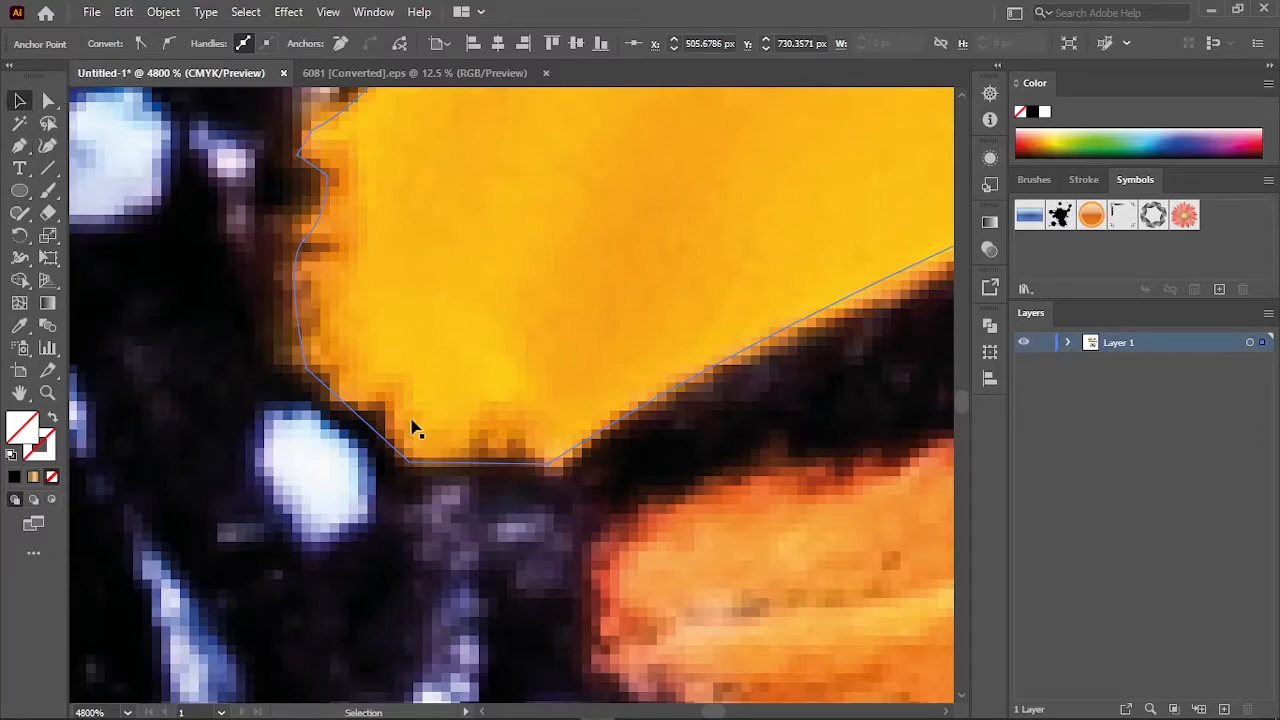
pyautogui.click(372, 435)
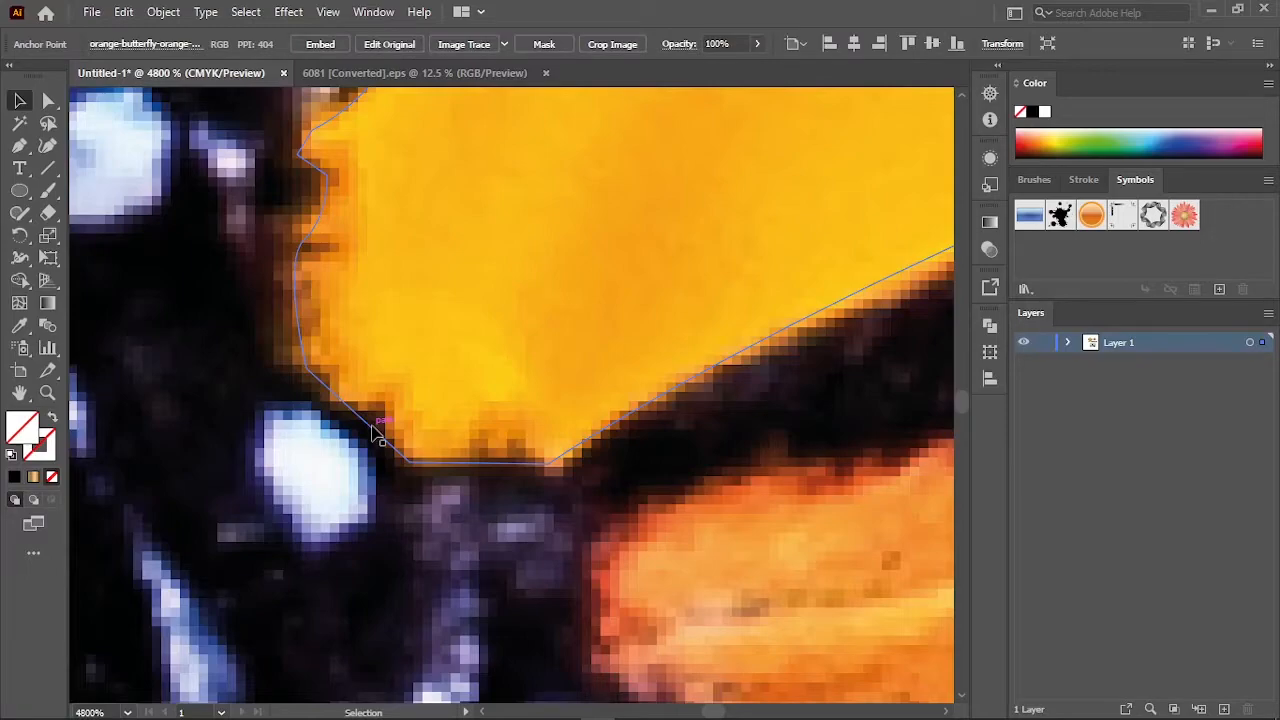
pyautogui.scroll(-4, 373, 436)
pyautogui.scroll(-4, 372, 437)
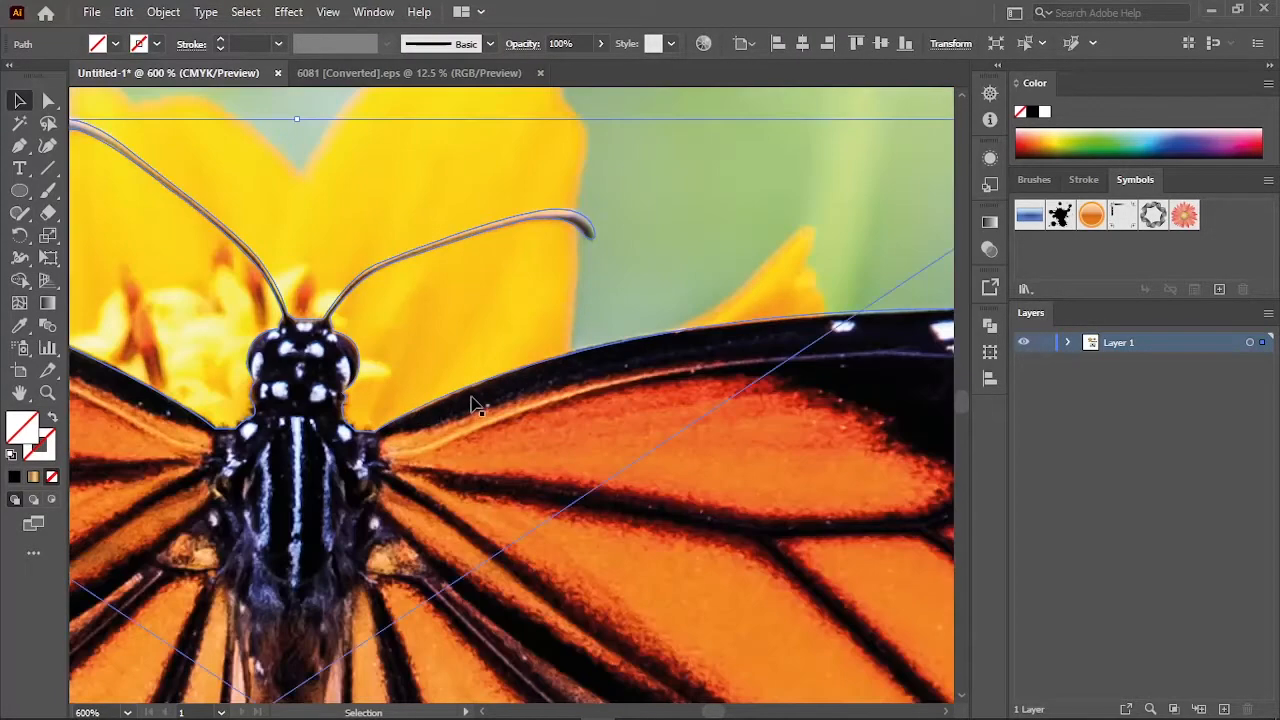
pyautogui.scroll(2, 399, 420)
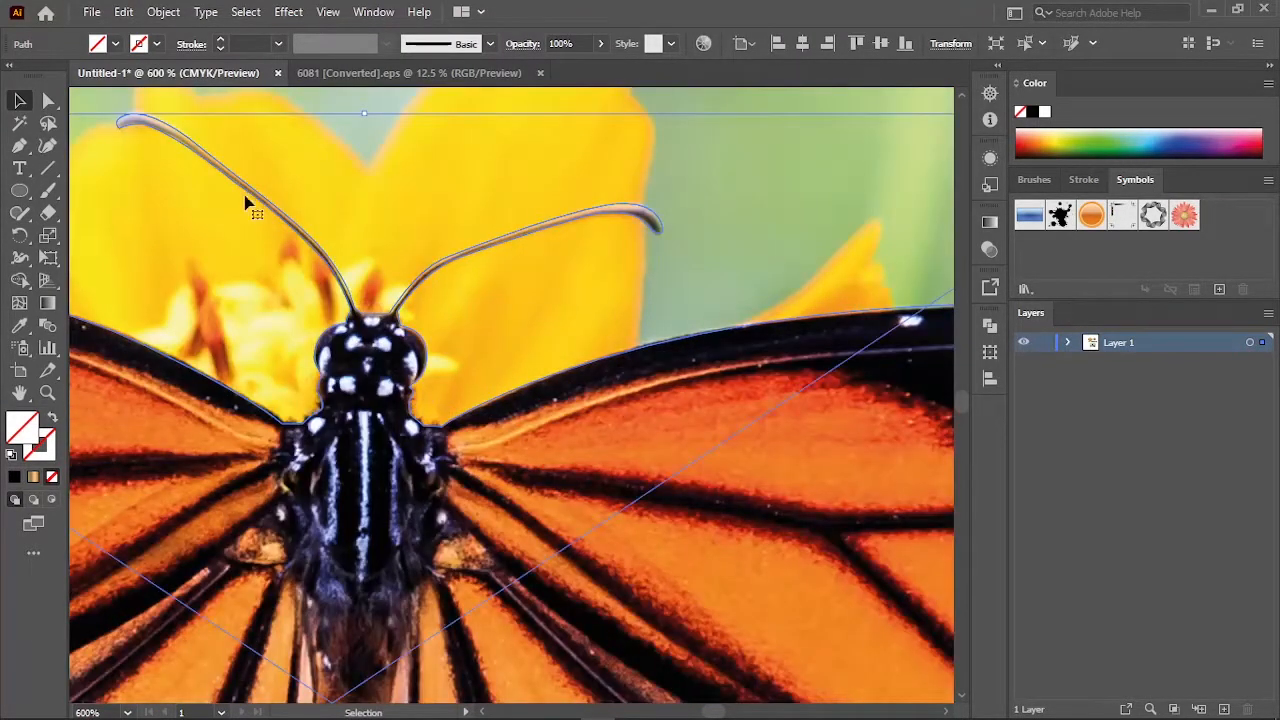
pyautogui.click(115, 44)
pyautogui.click(55, 80)
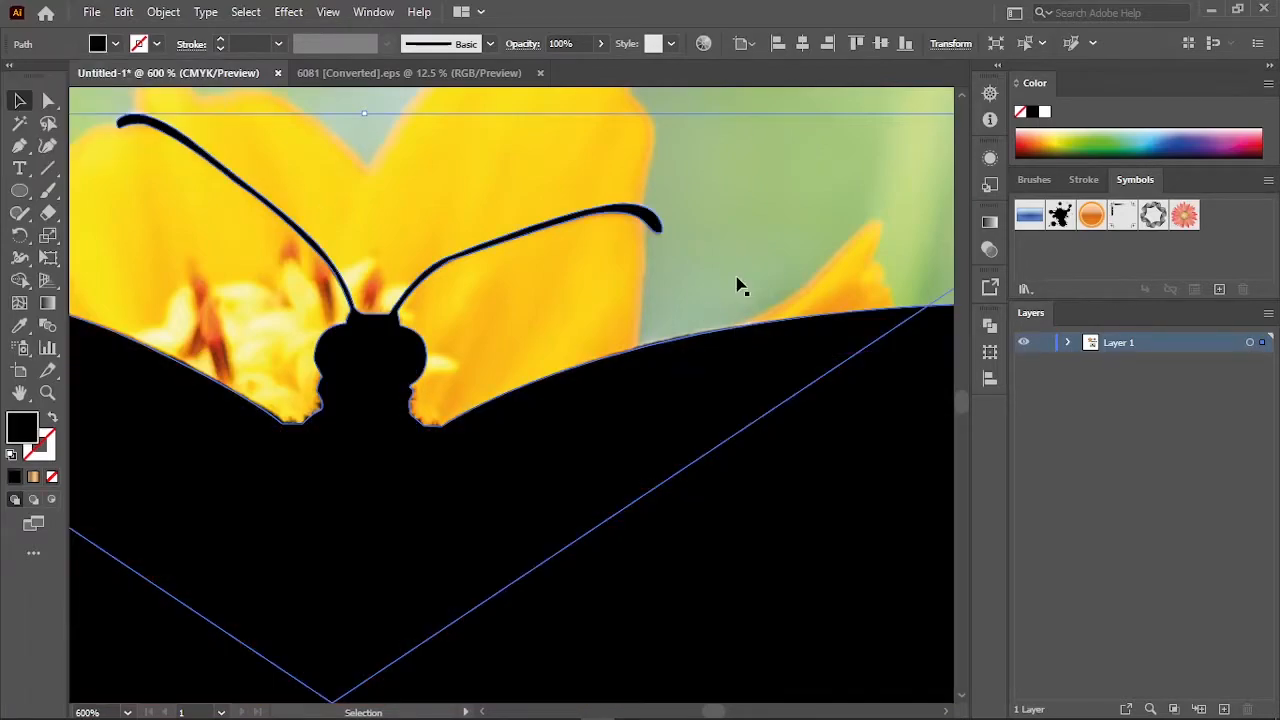
# Select the black butterfly shape together with the photo and make a clipping mask
pyautogui.scroll(-4, 743, 287)
pyautogui.scroll(-1, 743, 287)
pyautogui.click(914, 346)
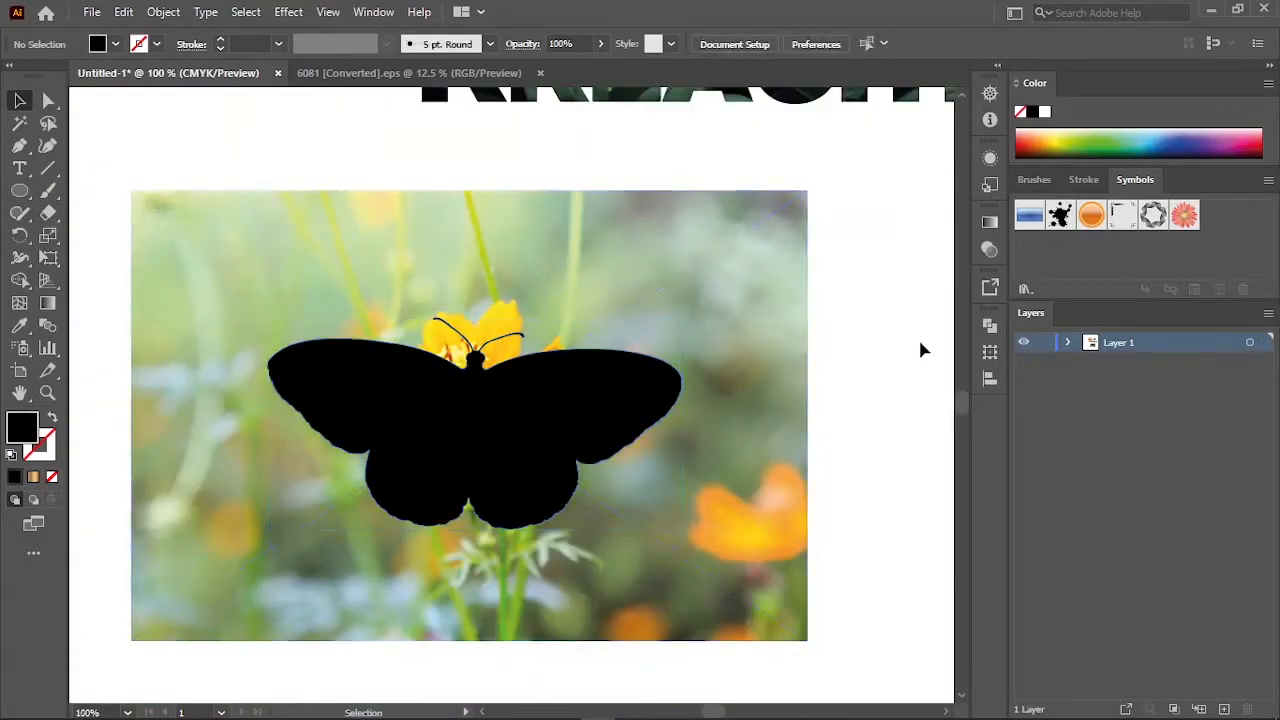
pyautogui.rightClick(444, 466)
pyautogui.click(529, 295)
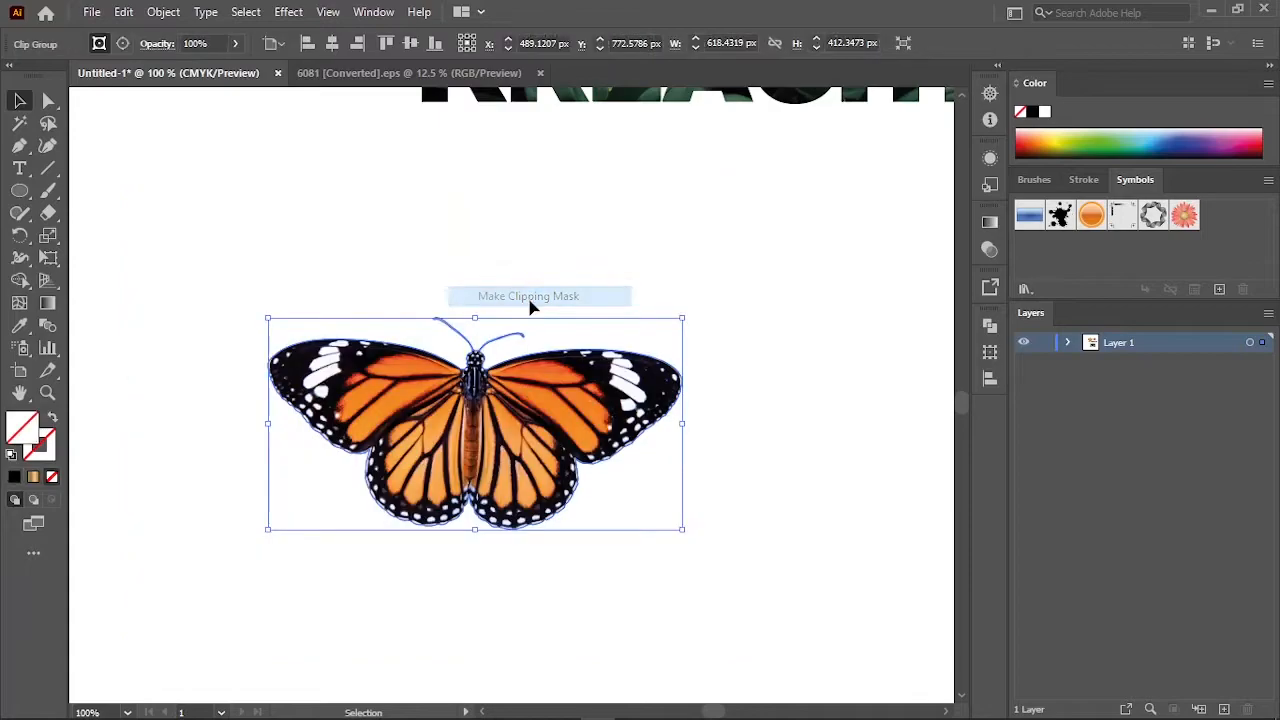
# Move the clipped butterfly to just below the patterned star, beside the KREACITI text, and deselect it
pyautogui.moveTo(763, 393); pyautogui.dragTo(799, 485)
pyautogui.moveTo(585, 531); pyautogui.dragTo(424, 362)
pyautogui.click(698, 362)
pyautogui.moveTo(690, 372); pyautogui.dragTo(678, 416)
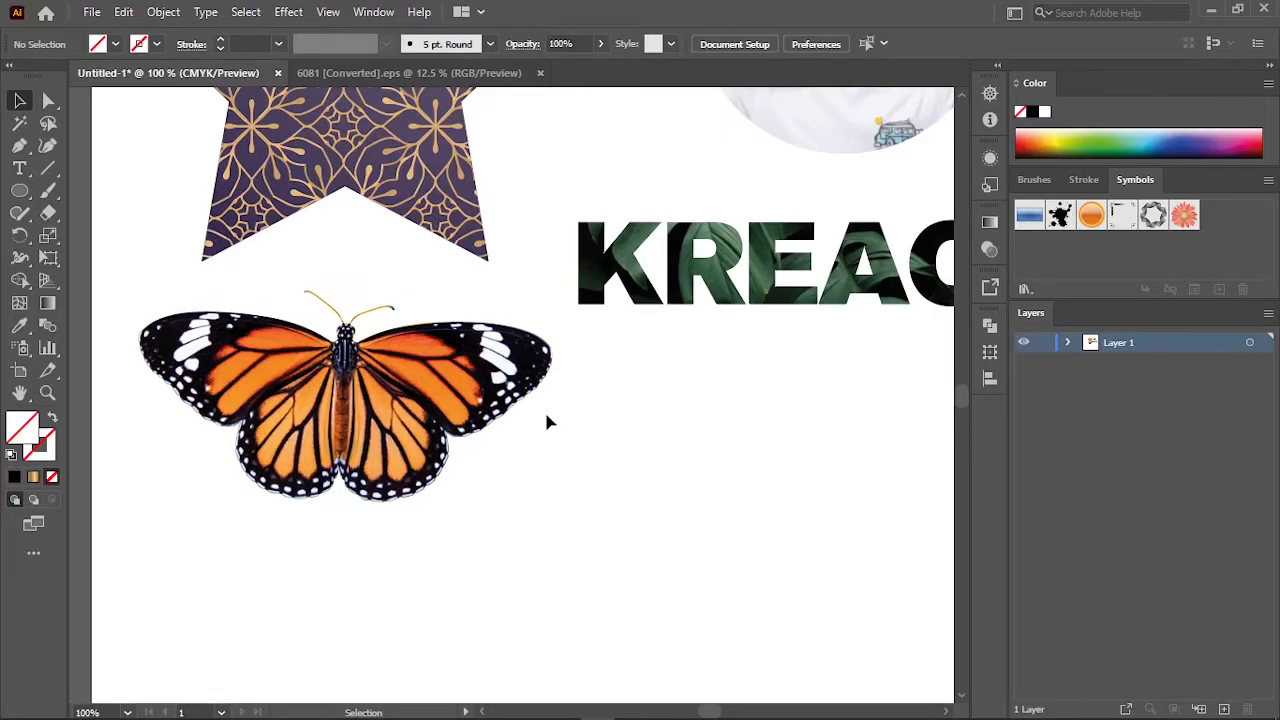
# Nudge the clipped star slightly to the right above the butterfly, and deselect it
pyautogui.hotkey('ctrl', '-')
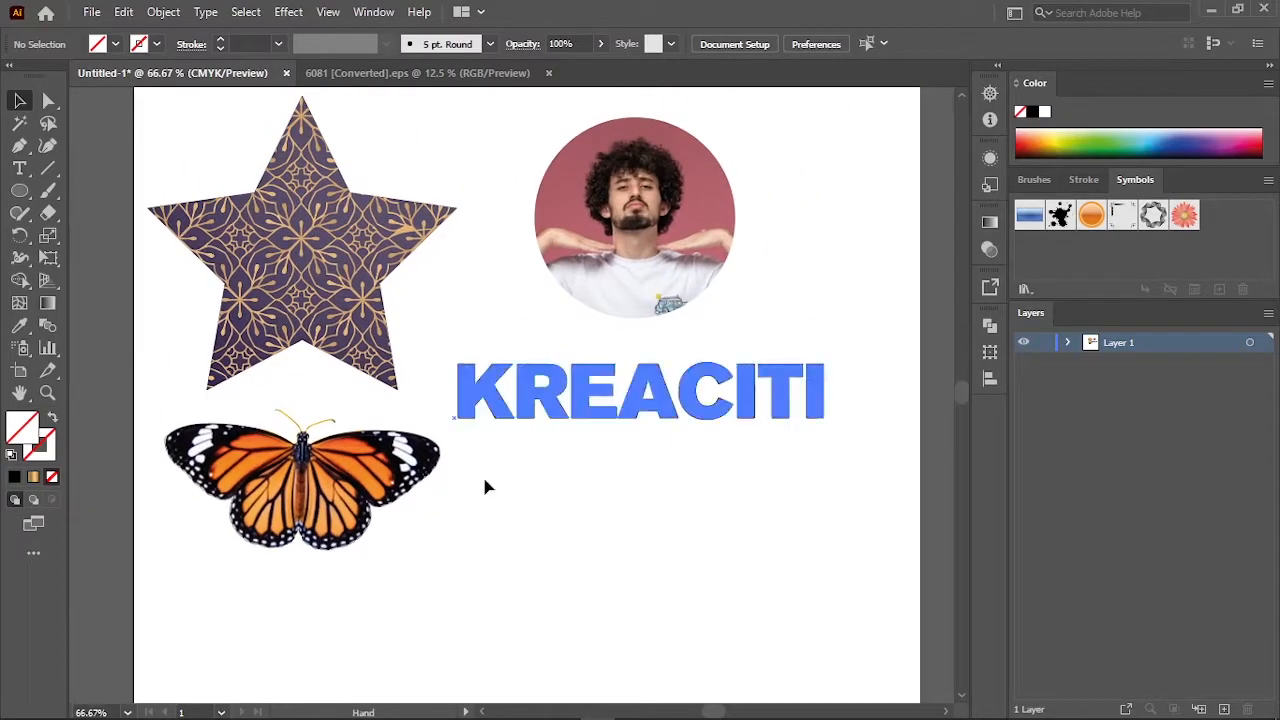
pyautogui.moveTo(349, 327)
pyautogui.mouseDown()
pyautogui.moveTo(350, 314)
pyautogui.moveTo(353, 329)
pyautogui.mouseUp()
pyautogui.scroll(2, 278, 478)
pyautogui.moveTo(332, 483); pyautogui.dragTo(384, 481)
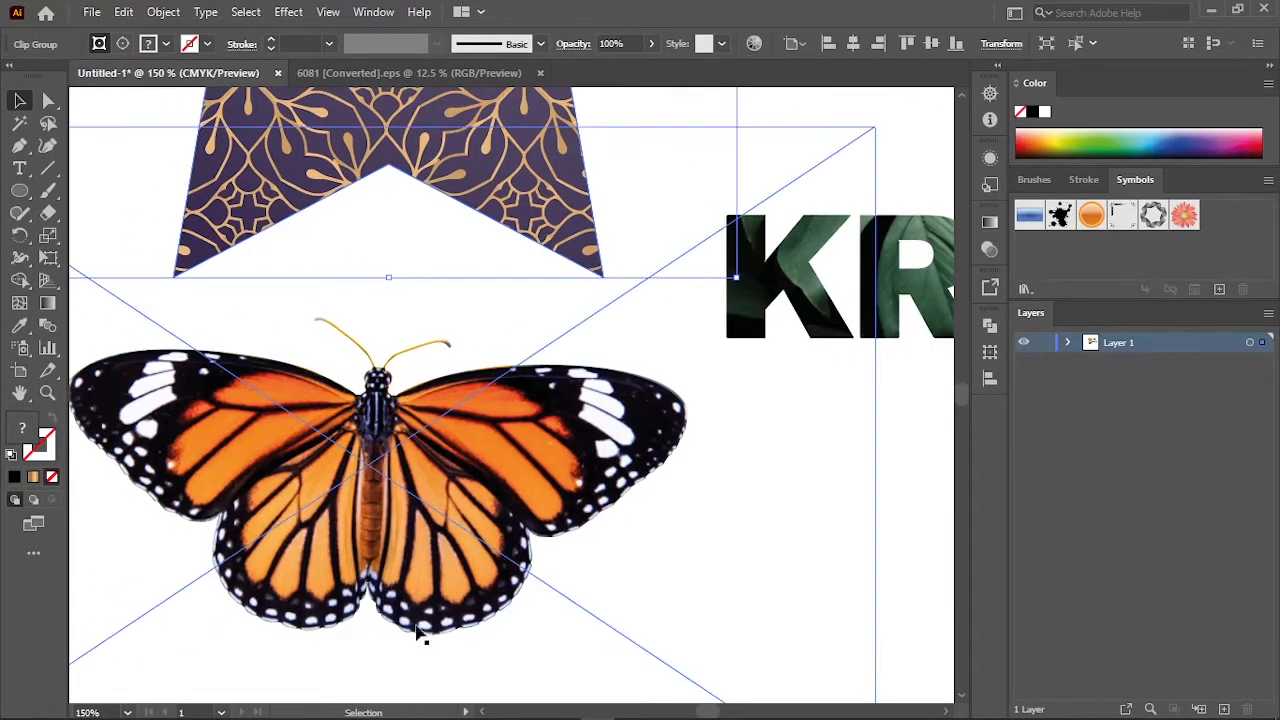
pyautogui.scroll(-1, 664, 478)
pyautogui.moveTo(740, 518); pyautogui.dragTo(518, 501)
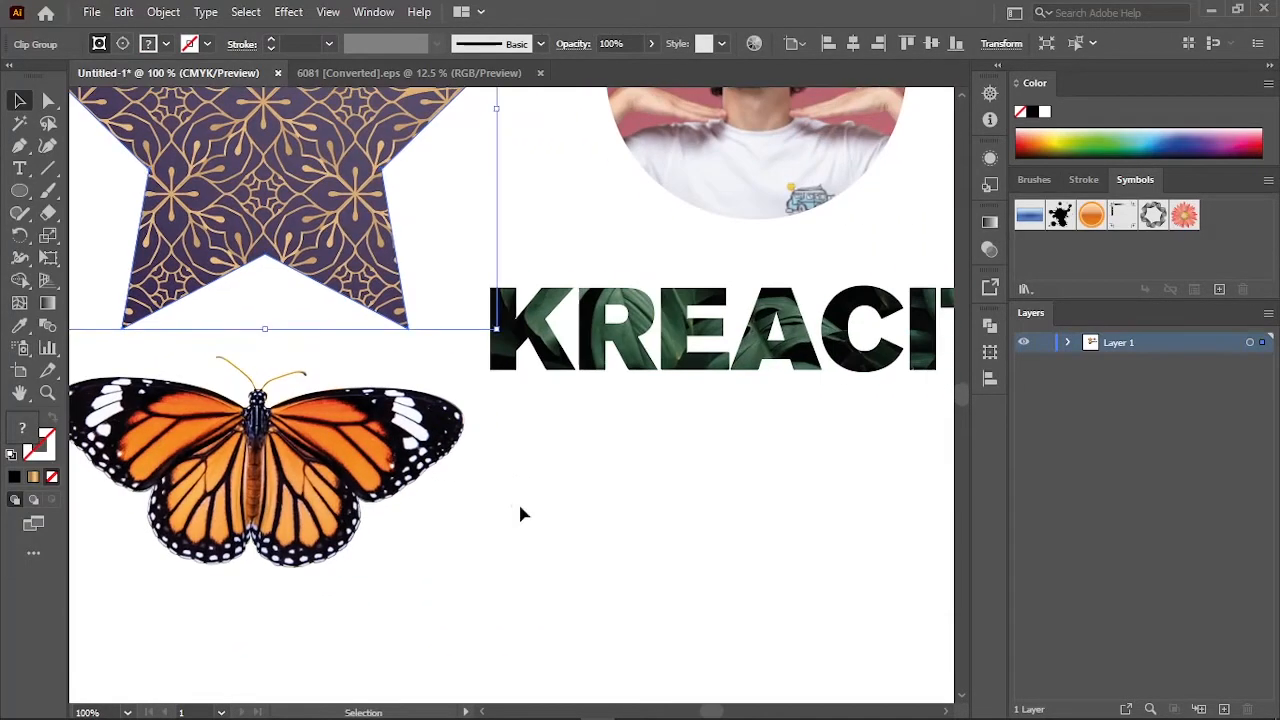
pyautogui.scroll(-1, 518, 501)
pyautogui.click(626, 502)
pyautogui.moveTo(738, 498); pyautogui.dragTo(671, 523)
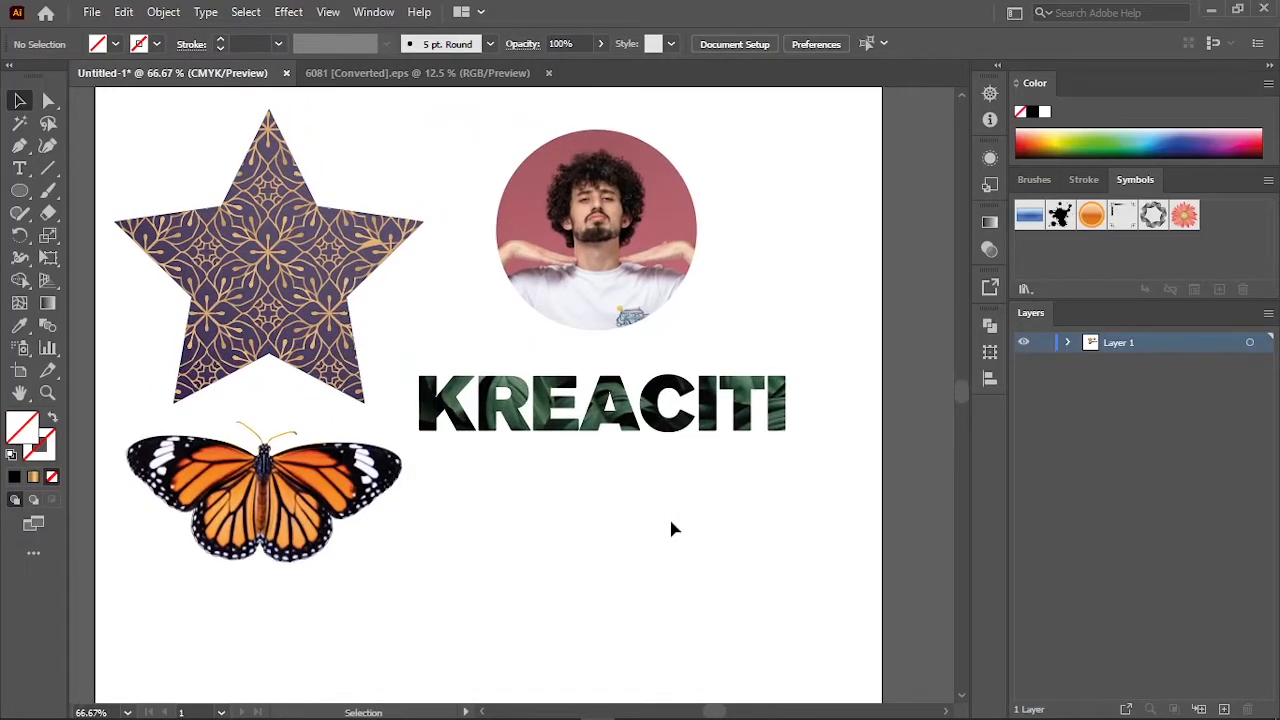